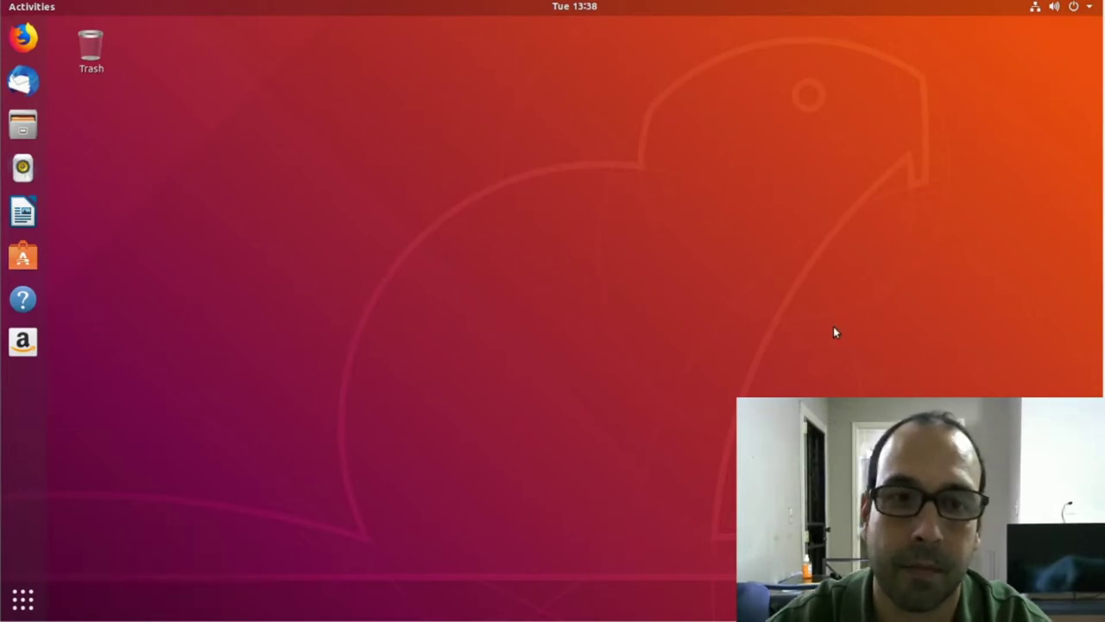
Search the installed applications for "terminal" and open the Terminal.
{"action": "left_click", "coordinate": [23, 600]}
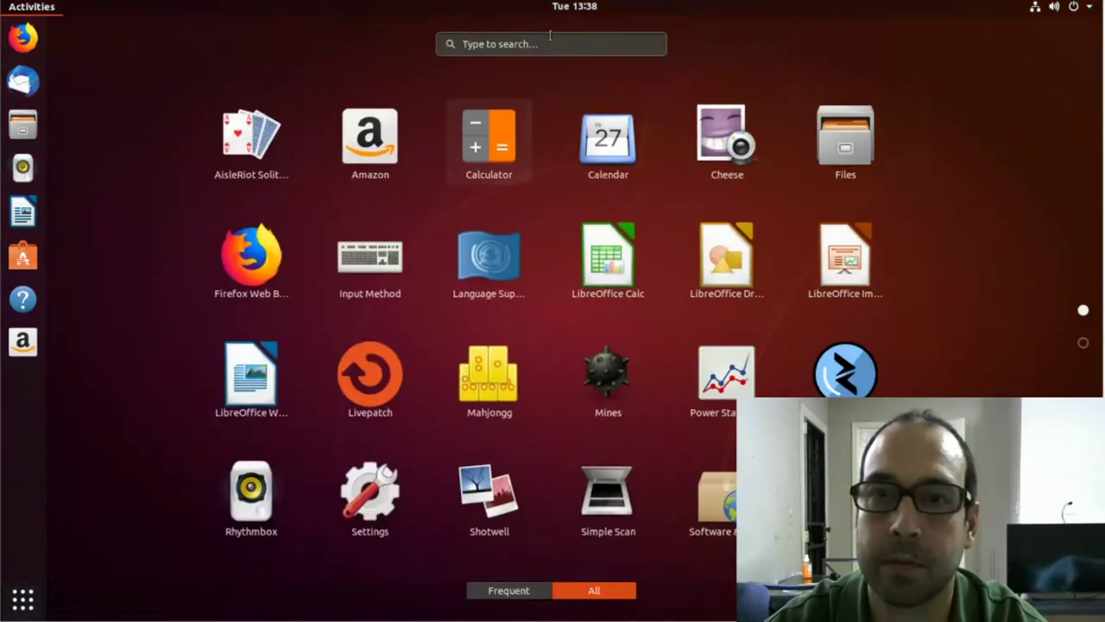
{"action": "left_click", "coordinate": [546, 46]}
{"action": "type", "text": "terminal"}
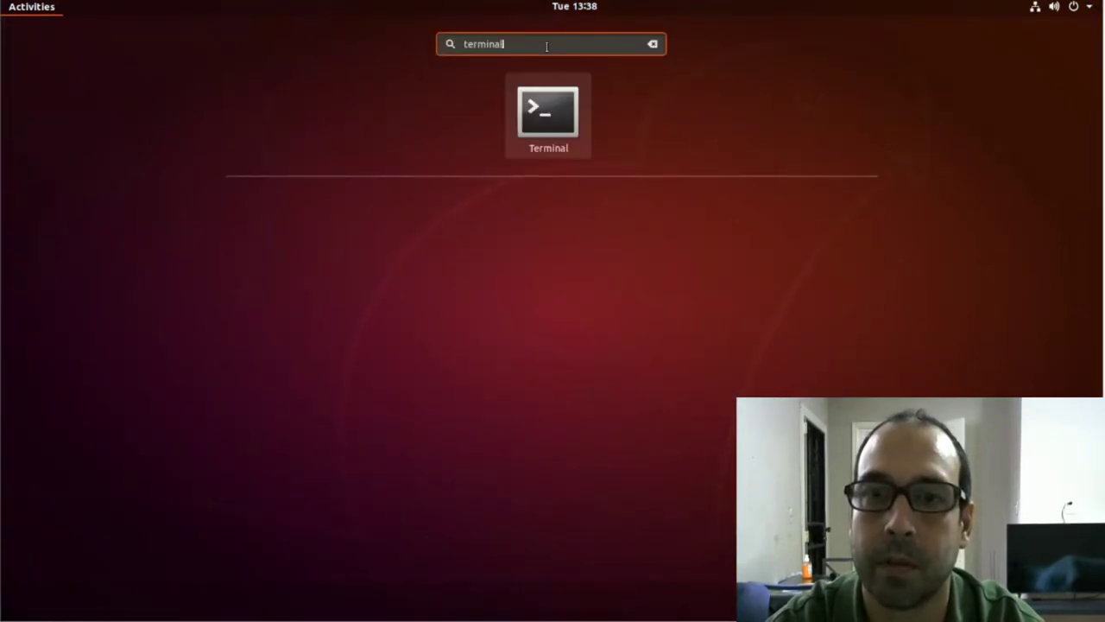
{"action": "key", "text": "Return"}
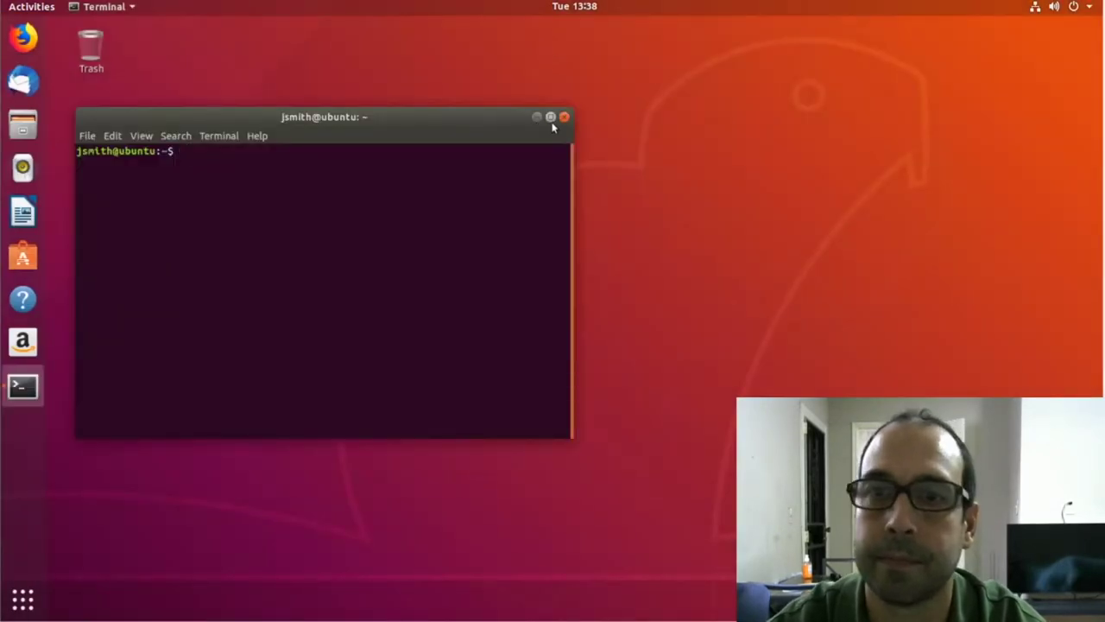
Maximize the terminal window and enlarge its text by two zoom levels, leaving blank prompt lines.
{"action": "left_click", "coordinate": [550, 117]}
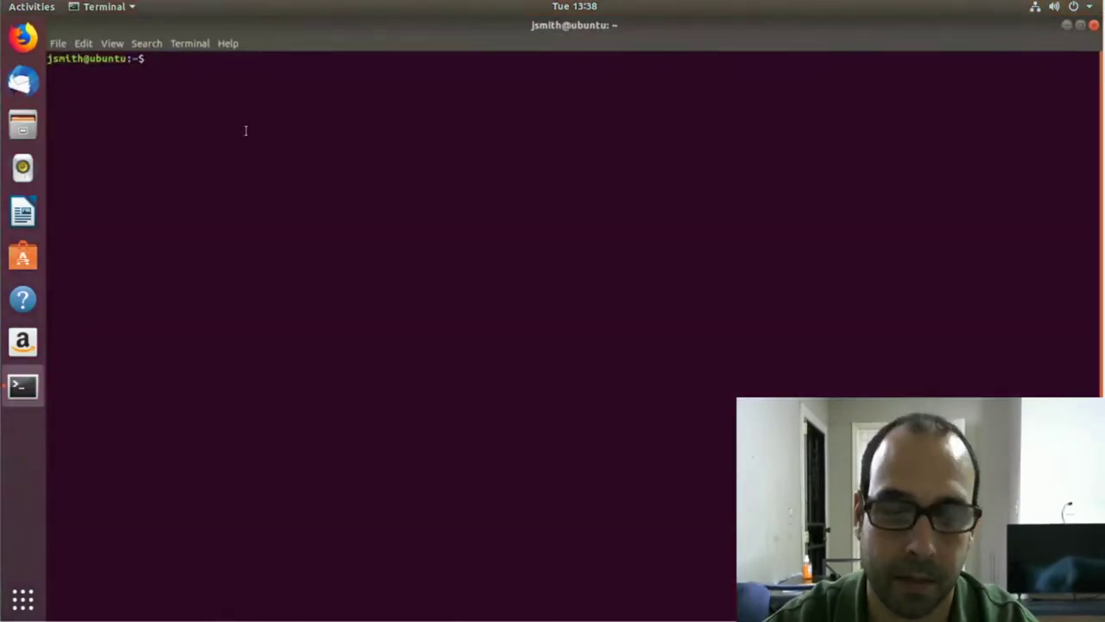
{"action": "key", "text": "ctrl+plus"}
{"action": "key", "text": "ctrl+plus"}
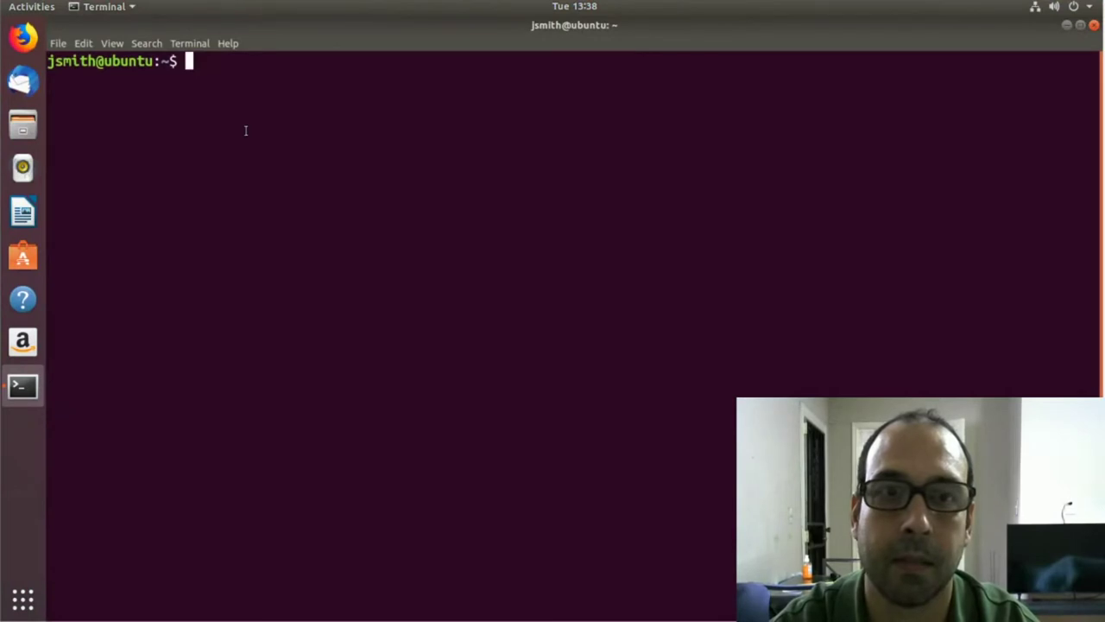
{"action": "key", "text": "Return"}
{"action": "key", "text": "Return"}
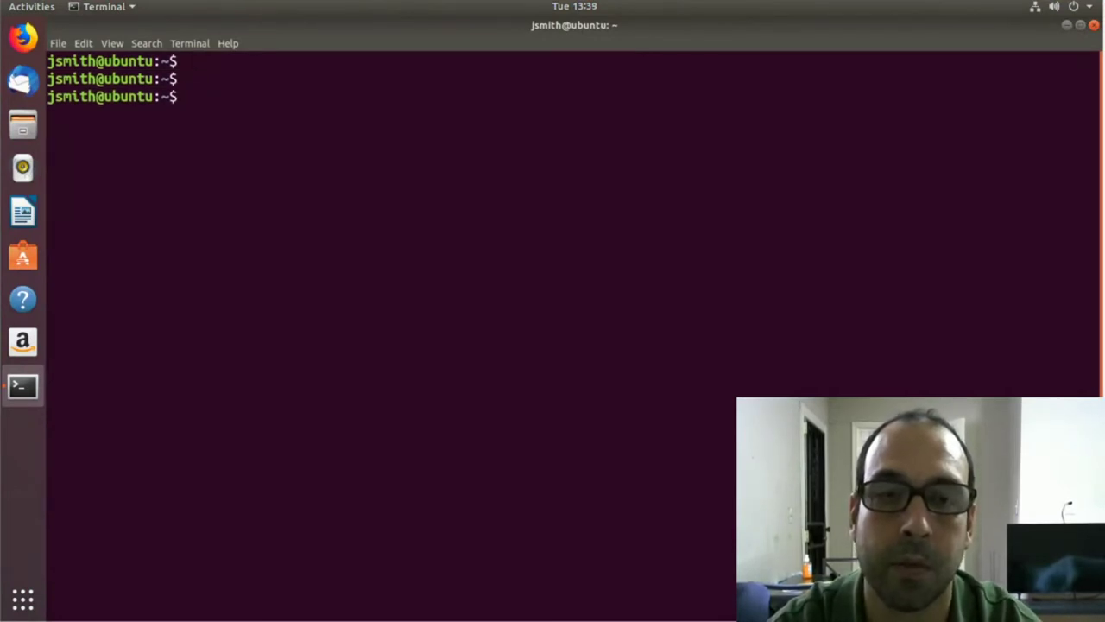
Install the samba package as root with "sudo apt install -y samba", entering the account's sudo password.
{"action": "type", "text": "sudo apt "}
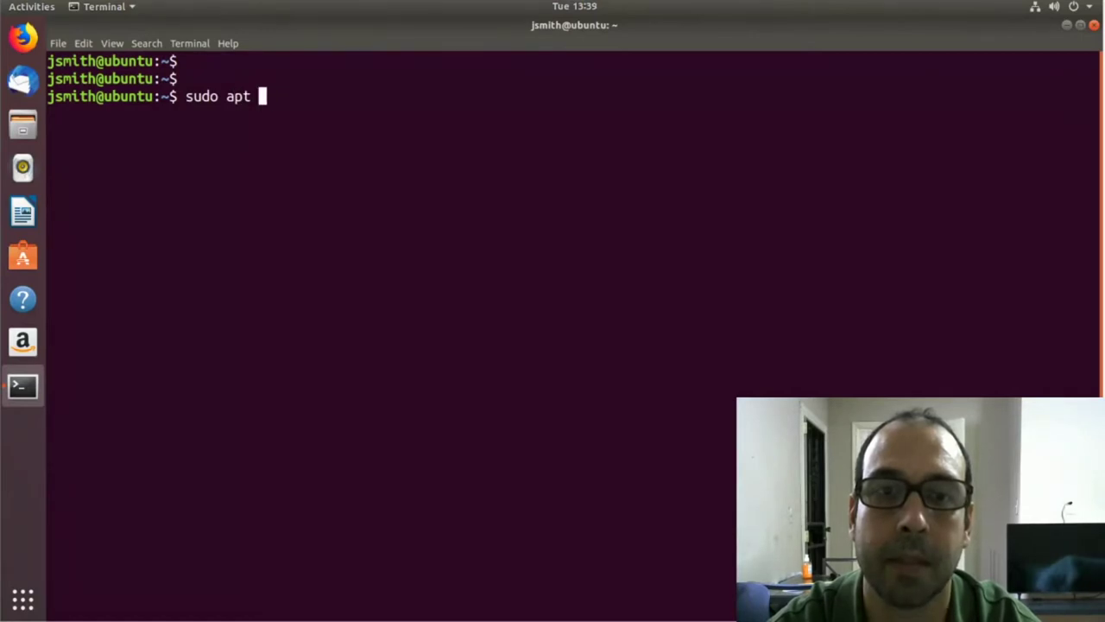
{"action": "type", "text": "install p-"}
{"action": "key", "text": "BackSpace"}
{"action": "key", "text": "BackSpace"}
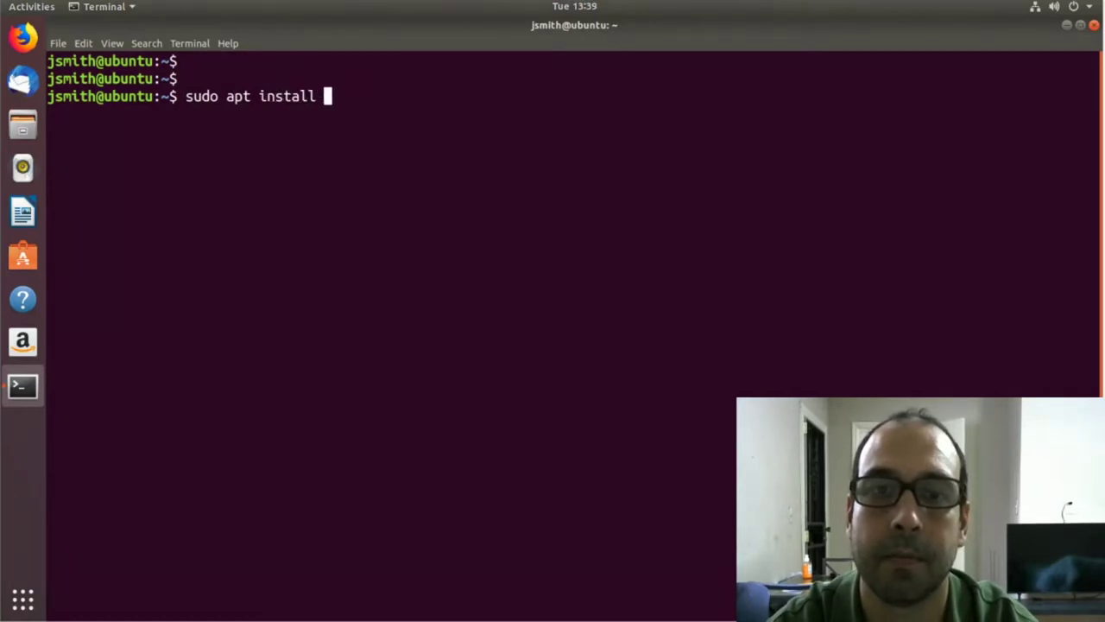
{"action": "type", "text": "-y"}
{"action": "key", "text": "BackSpace"}
{"action": "key", "text": "BackSpace"}
{"action": "type", "text": "-y "}
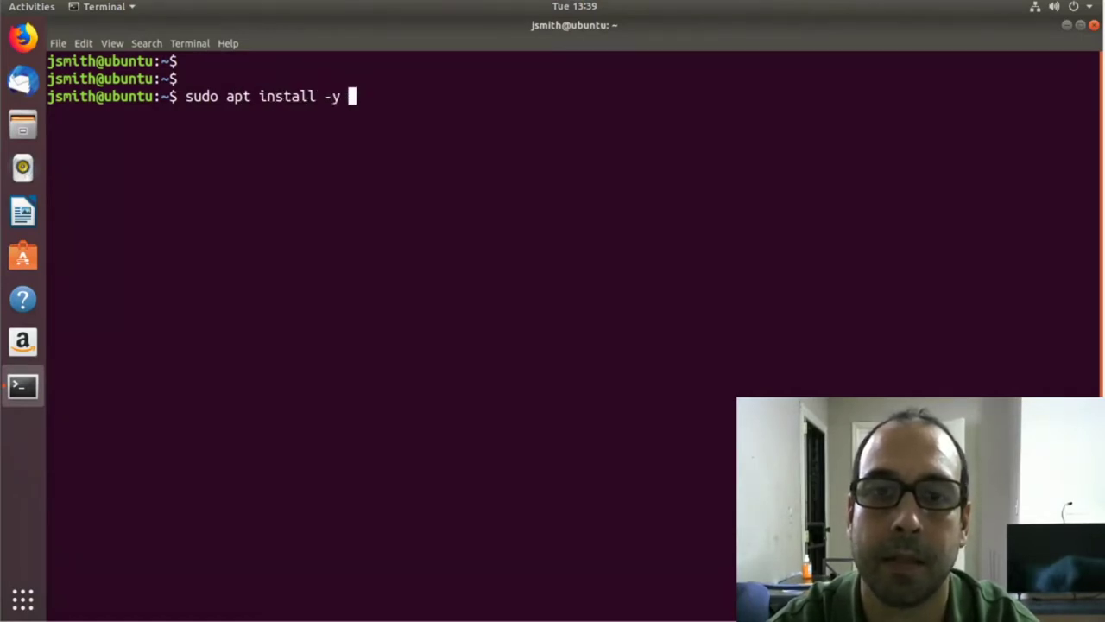
{"action": "type", "text": "samba"}
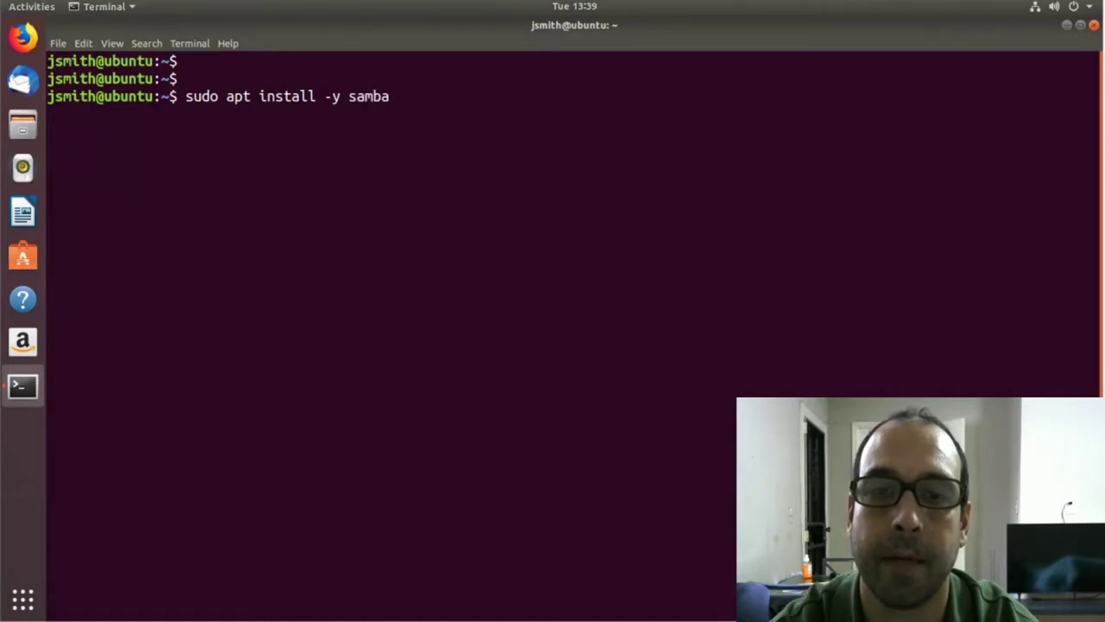
{"action": "key", "text": "Return"}
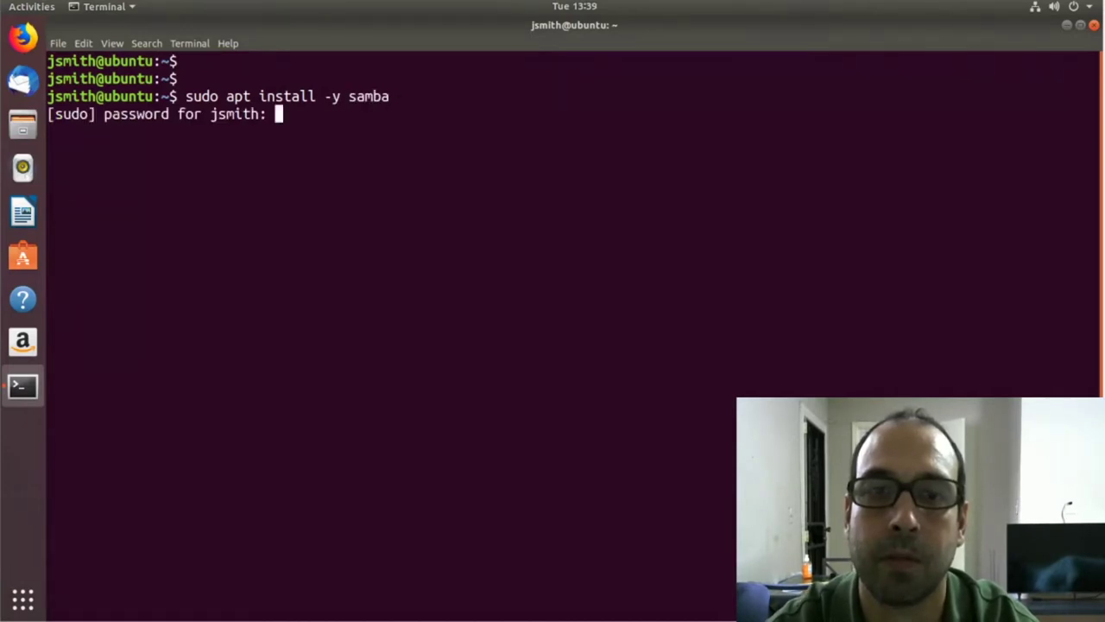
{"action": "key", "text": "Return"}
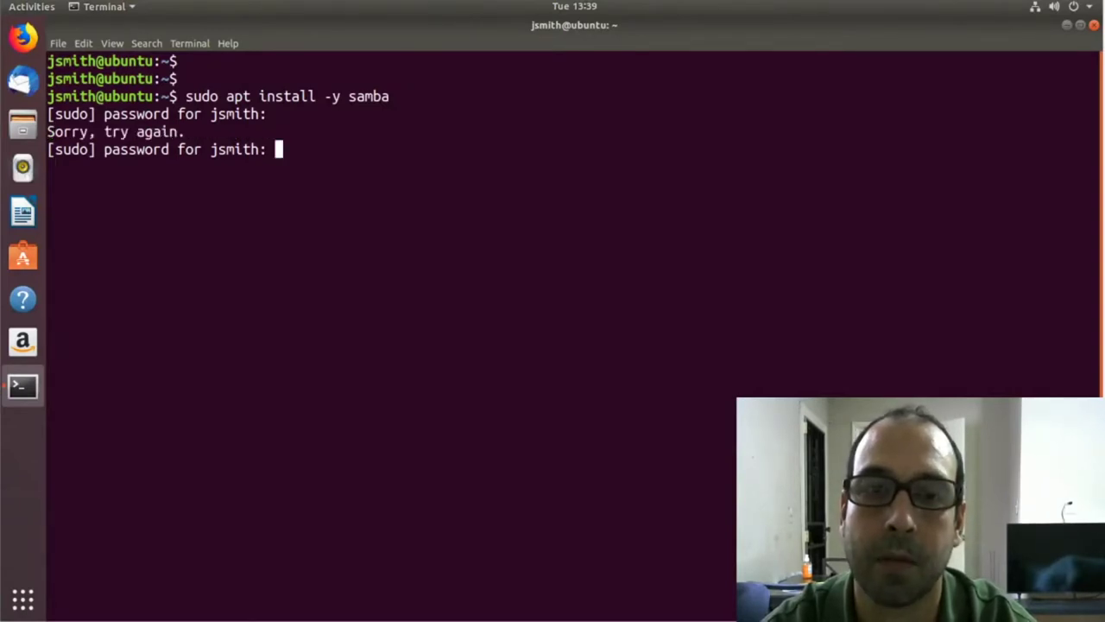
{"action": "key", "text": "Return"}
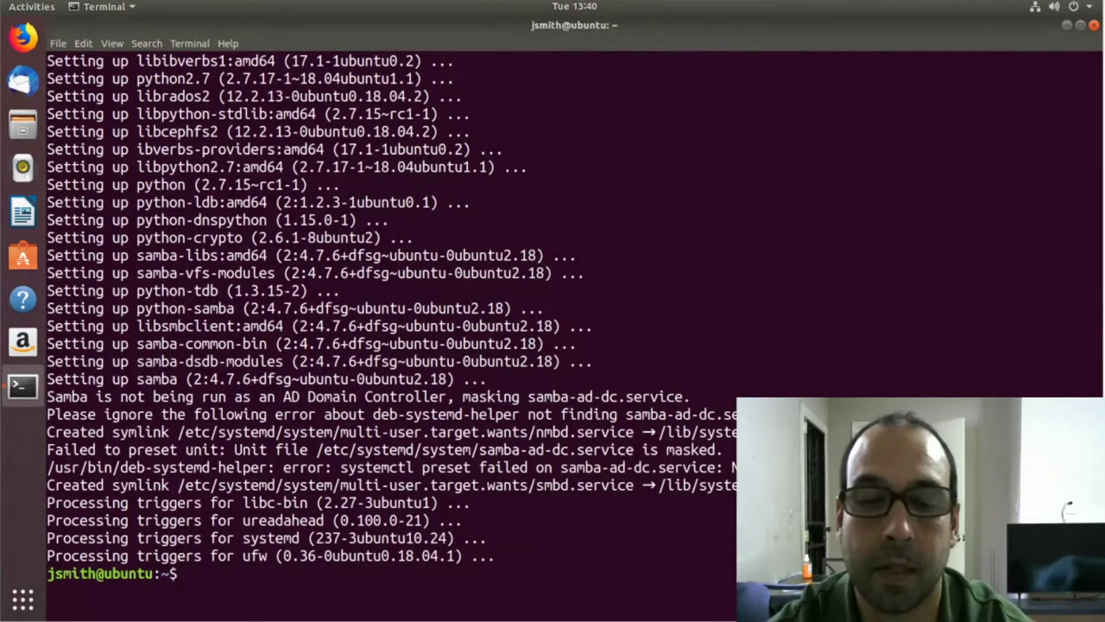
Clear the installation output from the terminal and add two blank prompt lines.
{"action": "key", "text": "Return"}
{"action": "key", "text": "Return"}
{"action": "type", "text": "clear"}
{"action": "key", "text": "Return"}
{"action": "key", "text": "Return"}
{"action": "key", "text": "Return"}
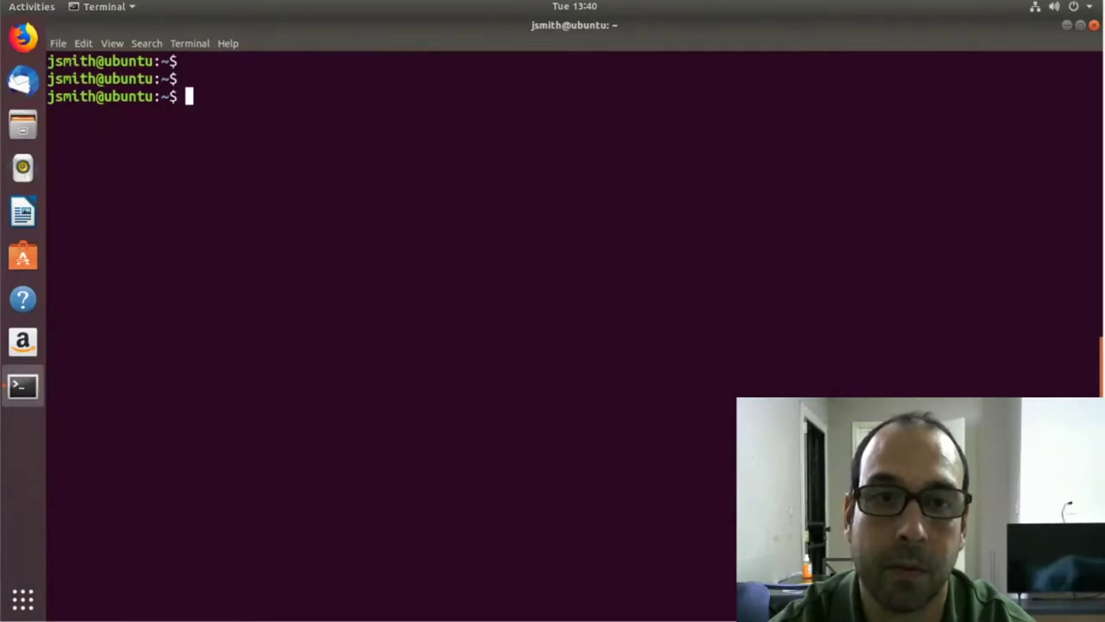
Back up the Samba configuration as root by copying /etc/samba/smb.conf to /etc/samba/smb.conf.copy.
{"action": "type", "text": "suco"}
{"action": "key", "text": "BackSpace"}
{"action": "key", "text": "BackSpace"}
{"action": "key", "text": "BackSpace"}
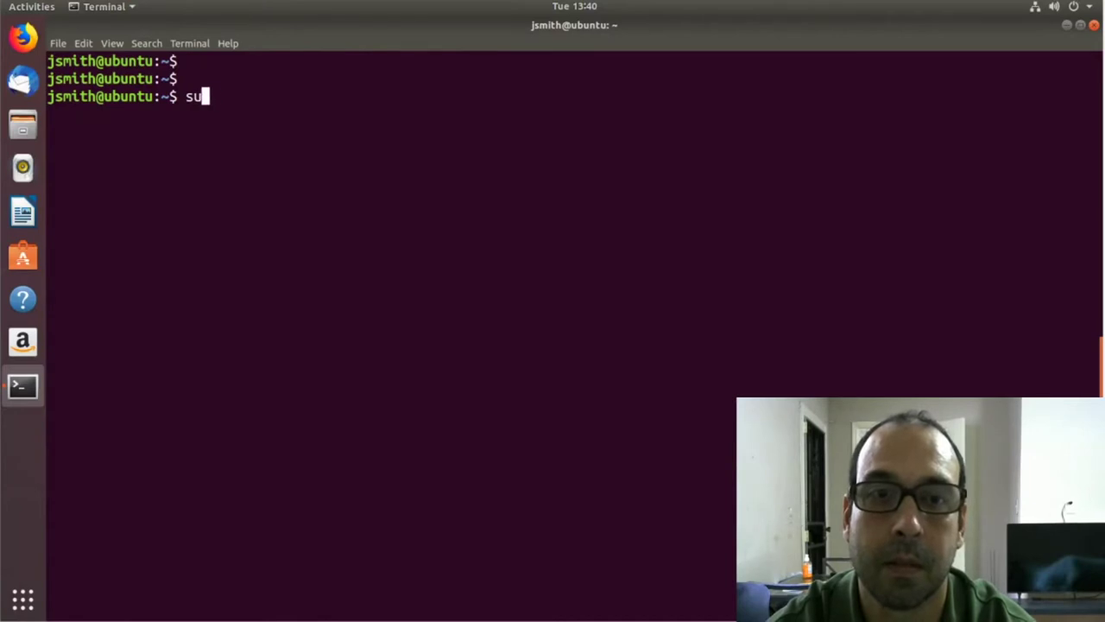
{"action": "type", "text": "do cp /etc/"}
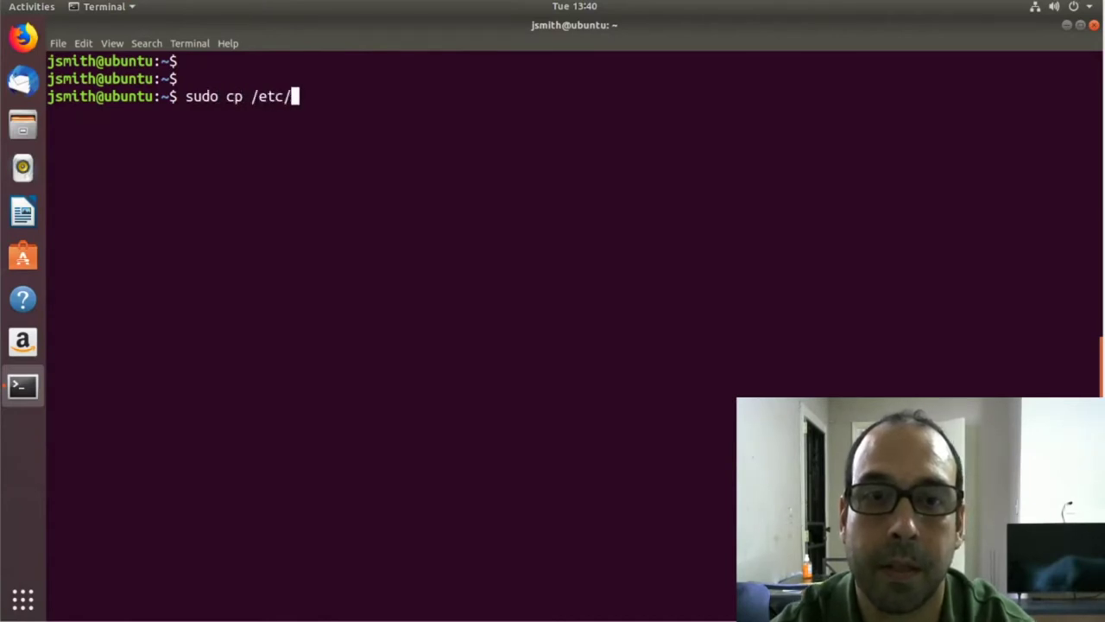
{"action": "type", "text": "bam"}
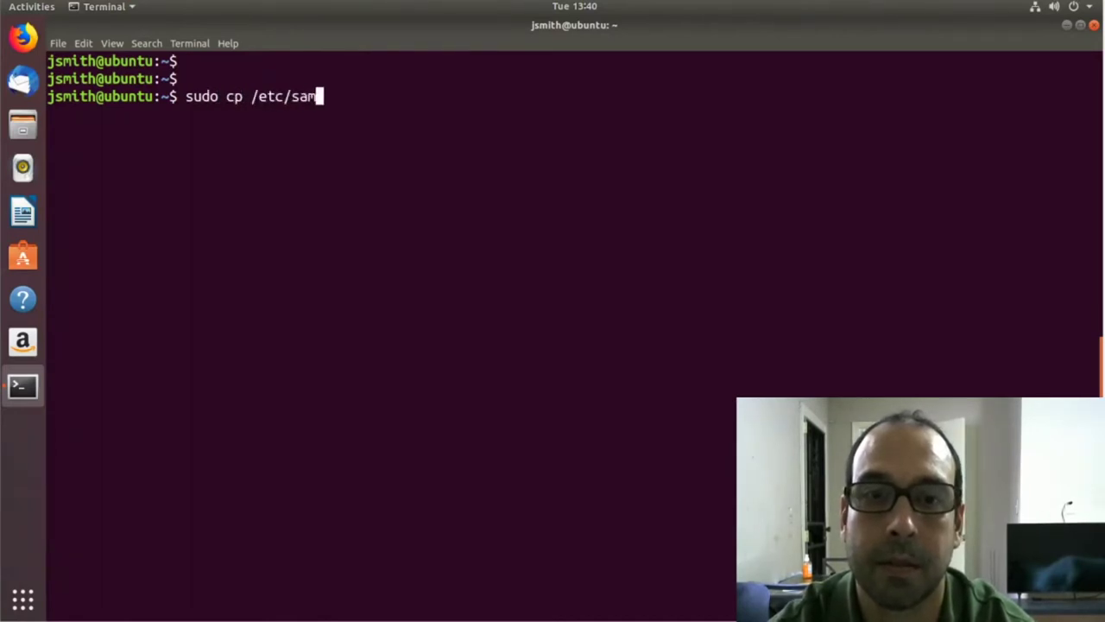
{"action": "type", "text": "ba/s"}
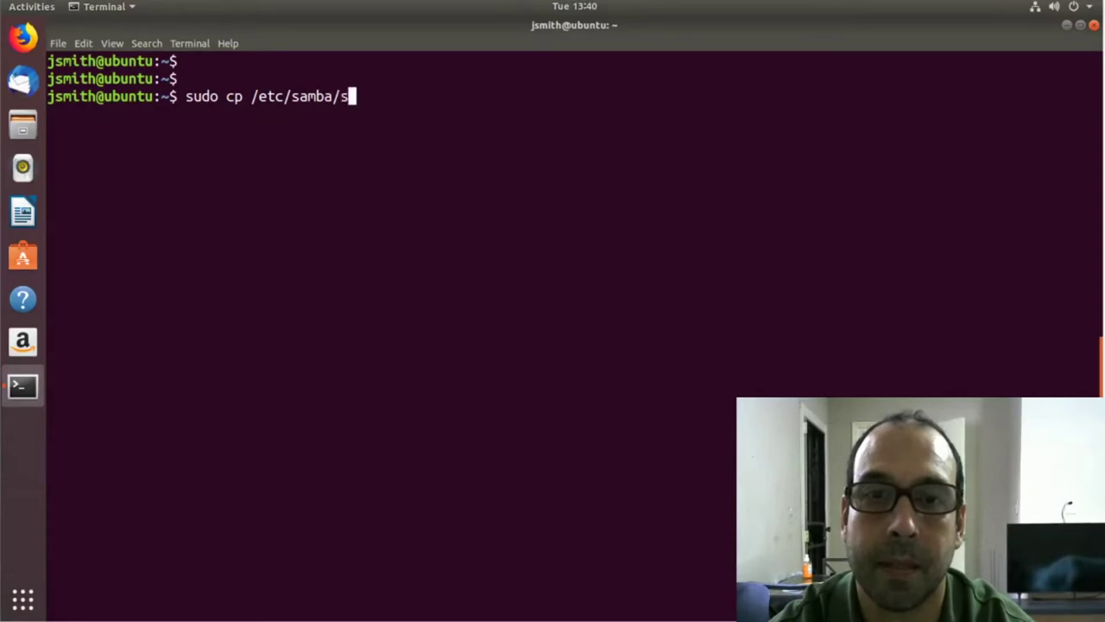
{"action": "type", "text": "mb.c"}
{"action": "key", "text": "Tab"}
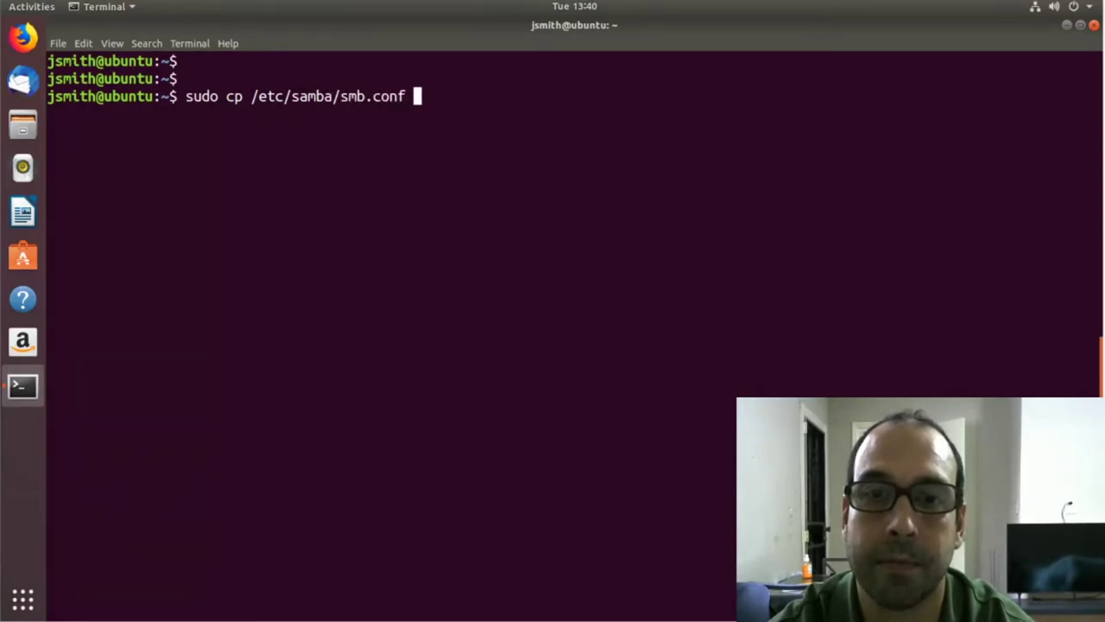
{"action": "type", "text": "/etc/"}
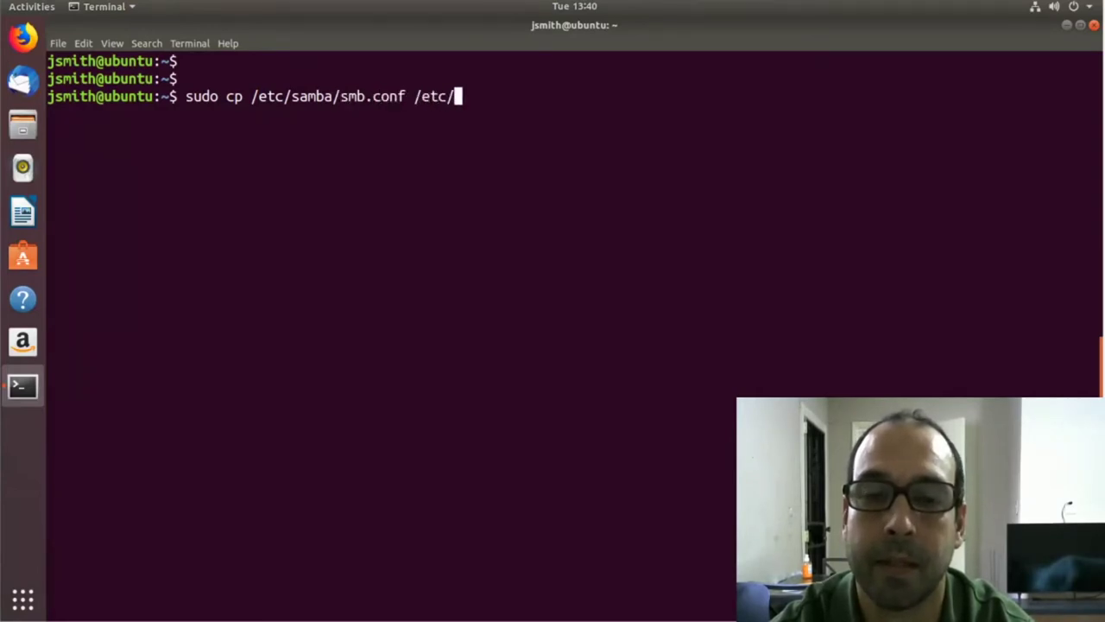
{"action": "type", "text": "samba"}
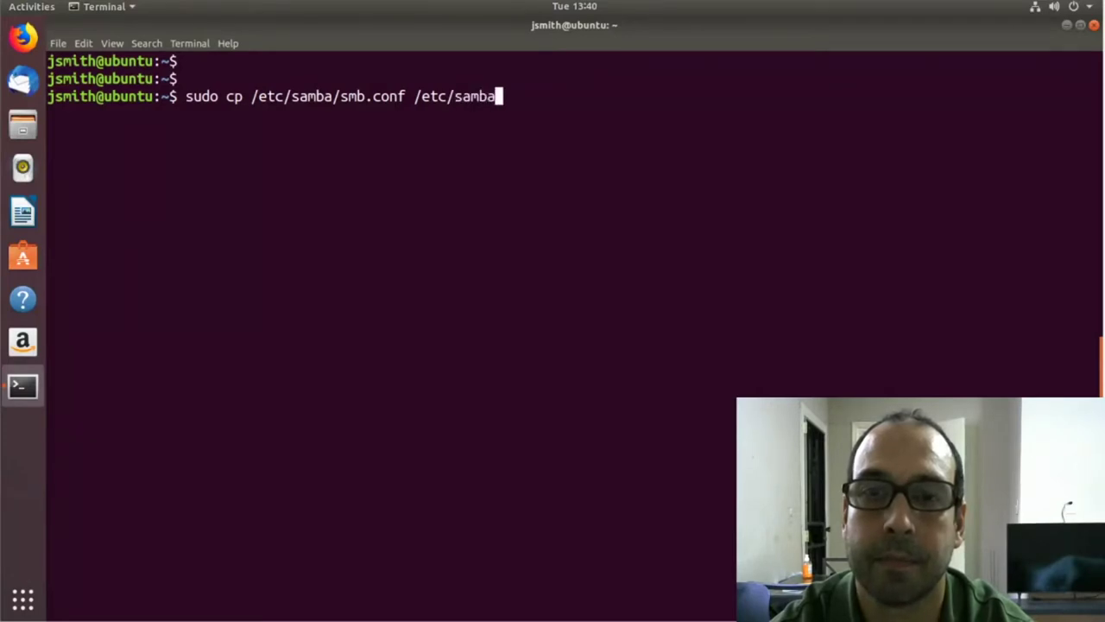
{"action": "type", "text": "/smb.c"}
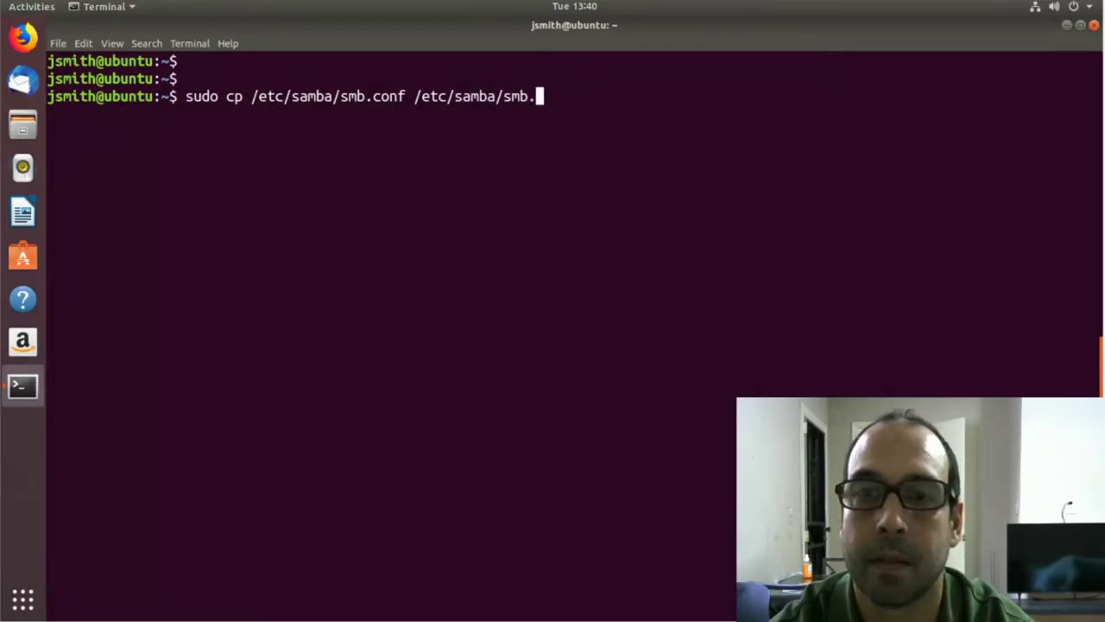
{"action": "key", "text": "Tab"}
{"action": "key", "text": "BackSpace"}
{"action": "type", "text": "."}
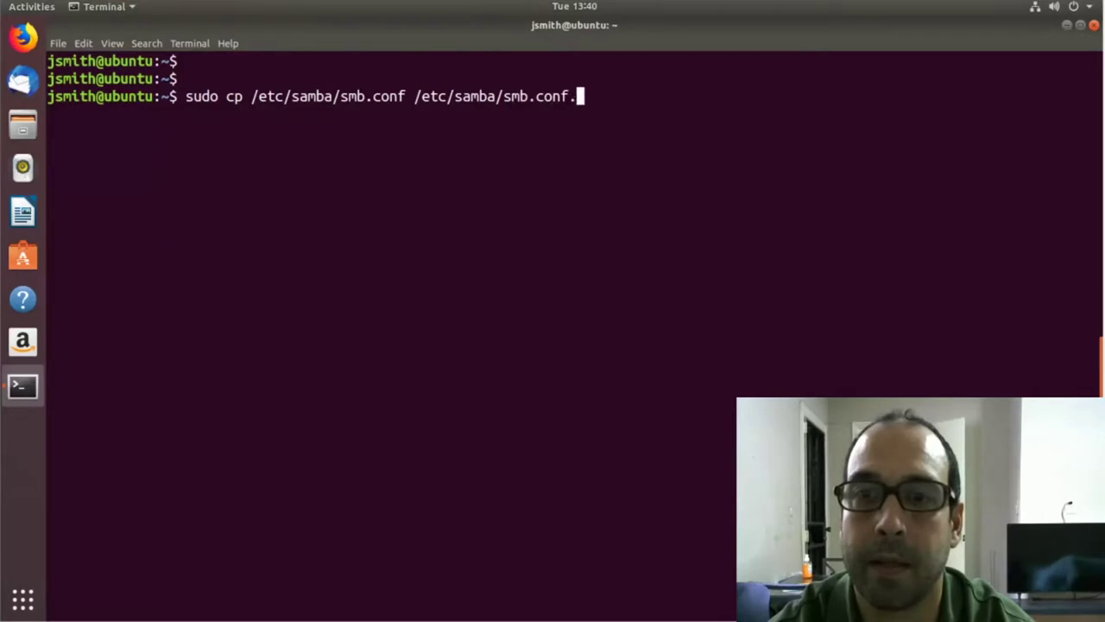
{"action": "type", "text": "copy"}
{"action": "key", "text": "Return"}
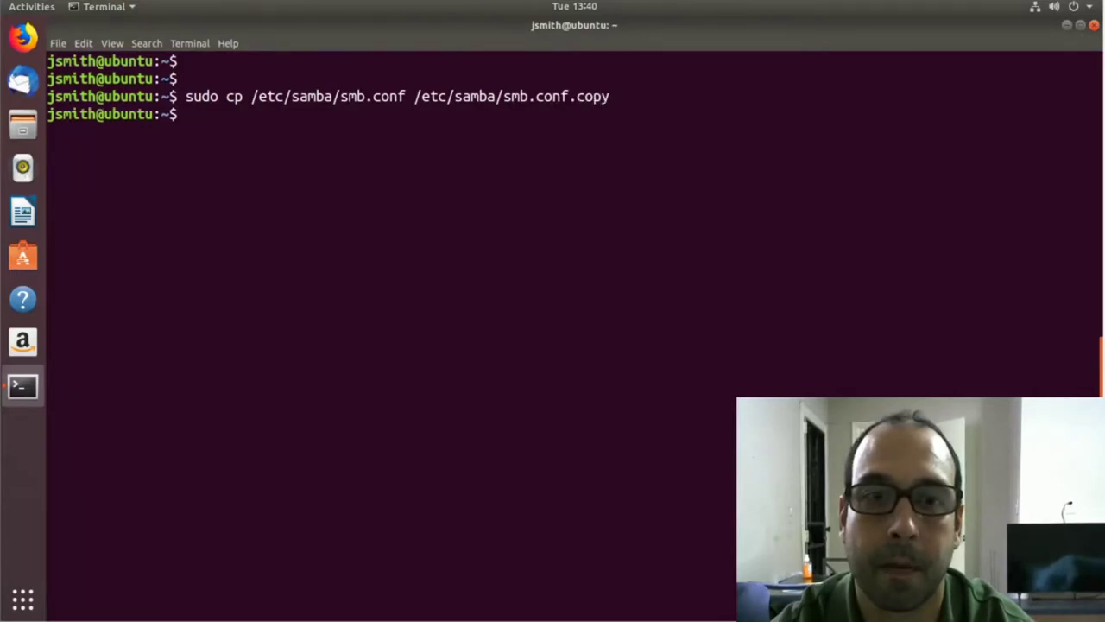
{"action": "key", "text": "Return"}
{"action": "key", "text": "Return"}
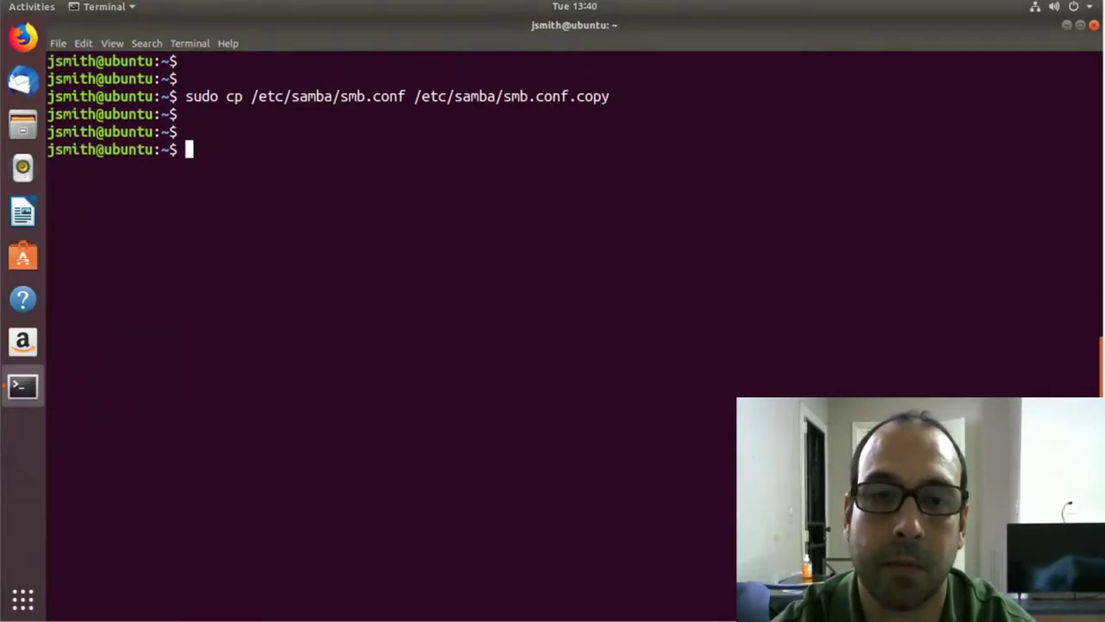
Begin a root command for the vi editor, entering "sudo vi /etc/samba/smb" at the prompt.
{"action": "type", "text": "sdo"}
{"action": "key", "text": "BackSpace"}
{"action": "key", "text": "BackSpace"}
{"action": "type", "text": "udo "}
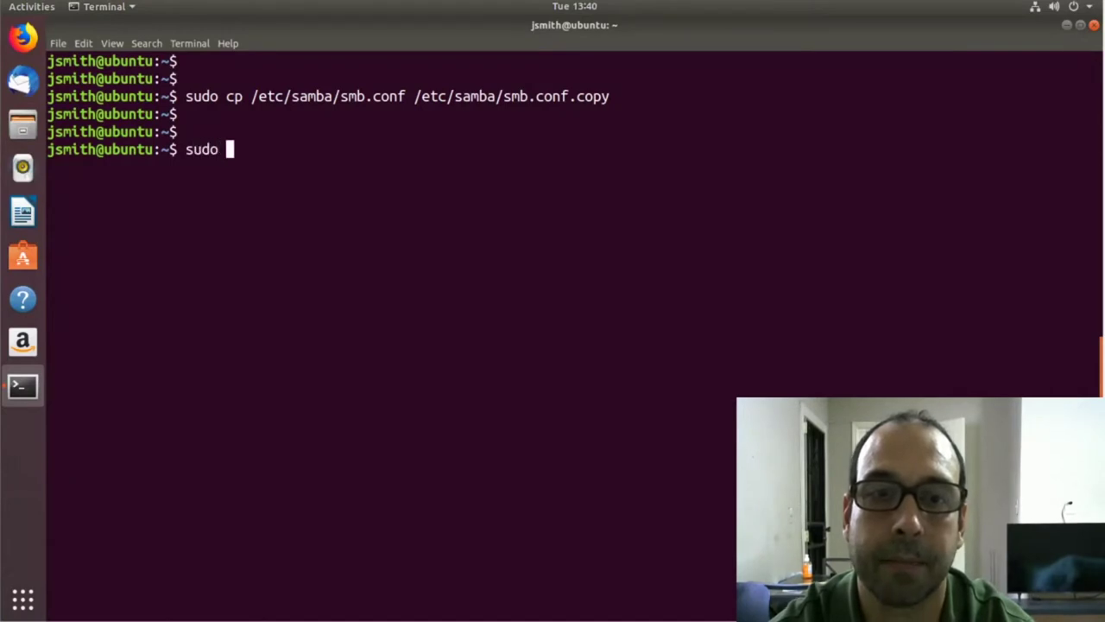
{"action": "type", "text": "vi "}
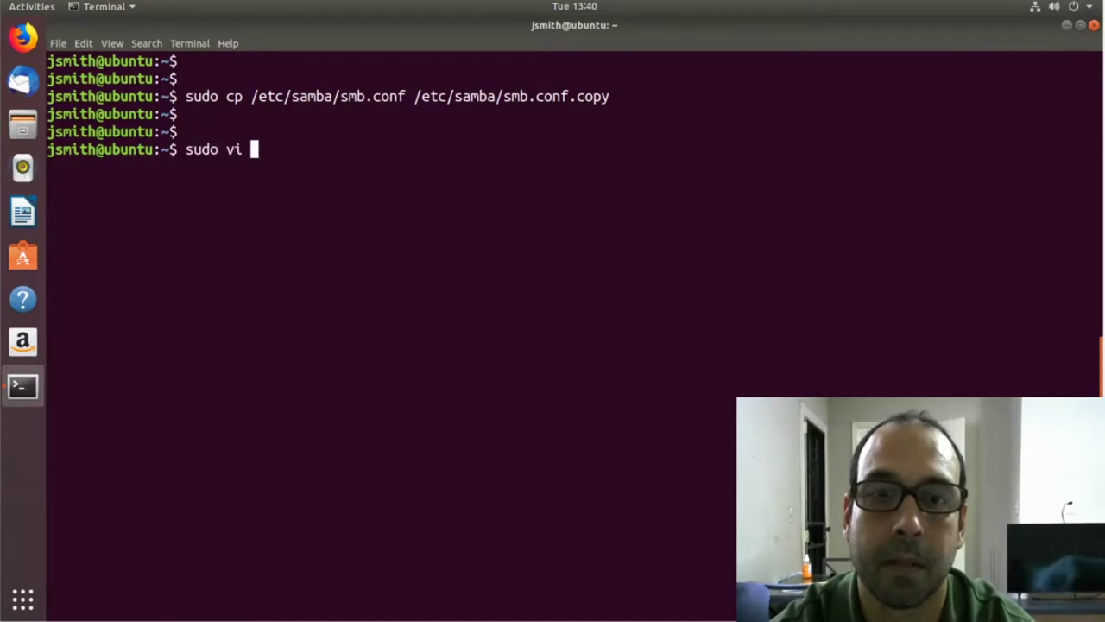
{"action": "type", "text": "/etc/samba."}
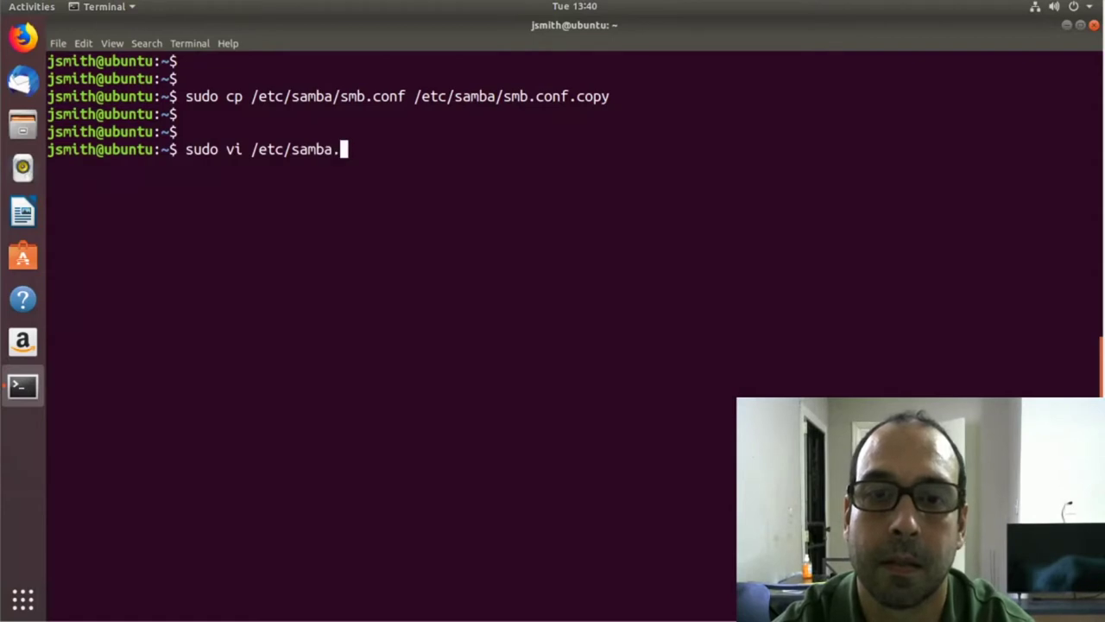
{"action": "key", "text": "BackSpace"}
{"action": "type", "text": "/smb"}
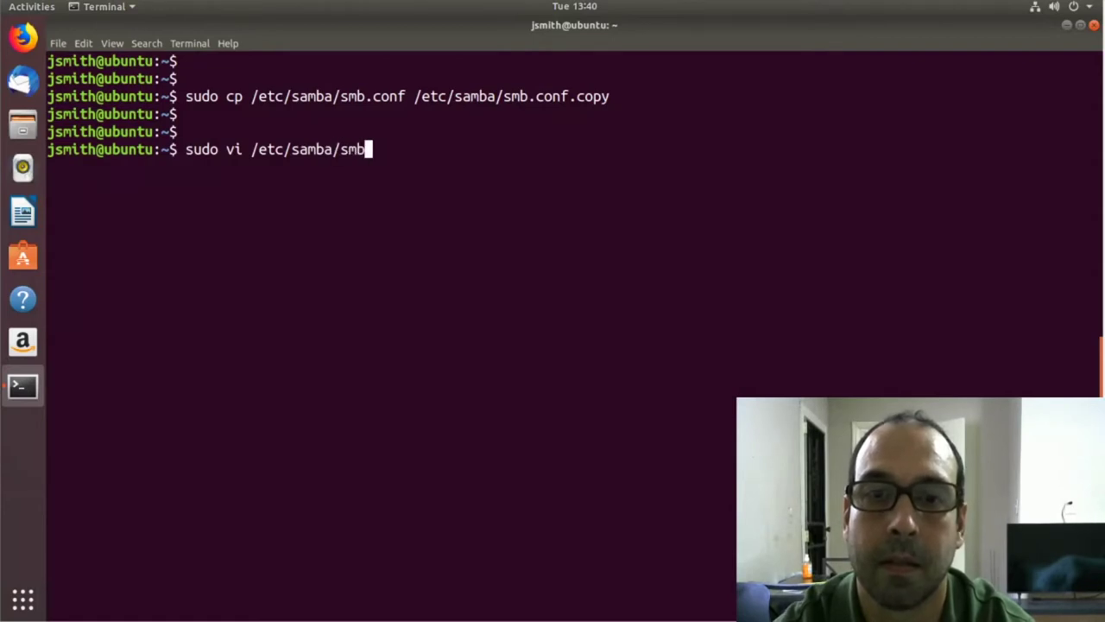
{"action": "type", "text": "/etc/samba/smb.conf.copy"}
{"action": "key", "text": "BackSpace"}
{"action": "key", "text": "BackSpace"}
{"action": "key", "text": "BackSpace"}
{"action": "key", "text": "BackSpace"}
{"action": "key", "text": "BackSpace"}
{"action": "key", "text": "BackSpace"}
{"action": "key", "text": "BackSpace"}
{"action": "key", "text": "BackSpace"}
{"action": "key", "text": "BackSpace"}
{"action": "key", "text": "BackSpace"}
{"action": "key", "text": "BackSpace"}
{"action": "key", "text": "BackSpace"}
{"action": "key", "text": "BackSpace"}
{"action": "key", "text": "BackSpace"}
{"action": "key", "text": "BackSpace"}
{"action": "key", "text": "BackSpace"}
{"action": "key", "text": "BackSpace"}
{"action": "key", "text": "BackSpace"}
{"action": "key", "text": "BackSpace"}
{"action": "key", "text": "BackSpace"}
{"action": "key", "text": "BackSpace"}
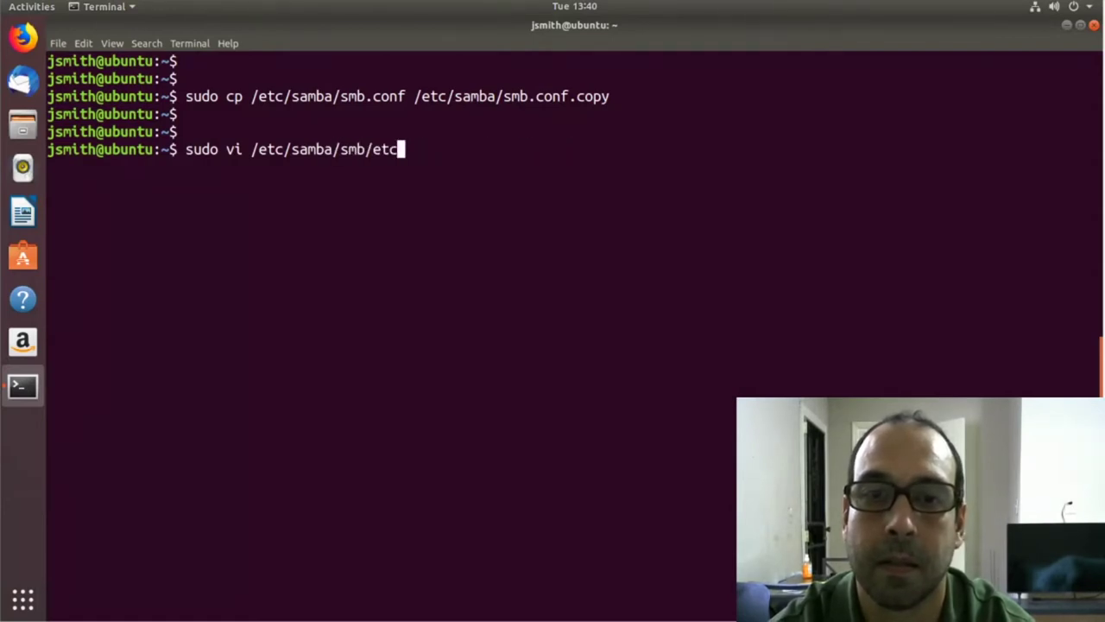
{"action": "type", "text": "/"}
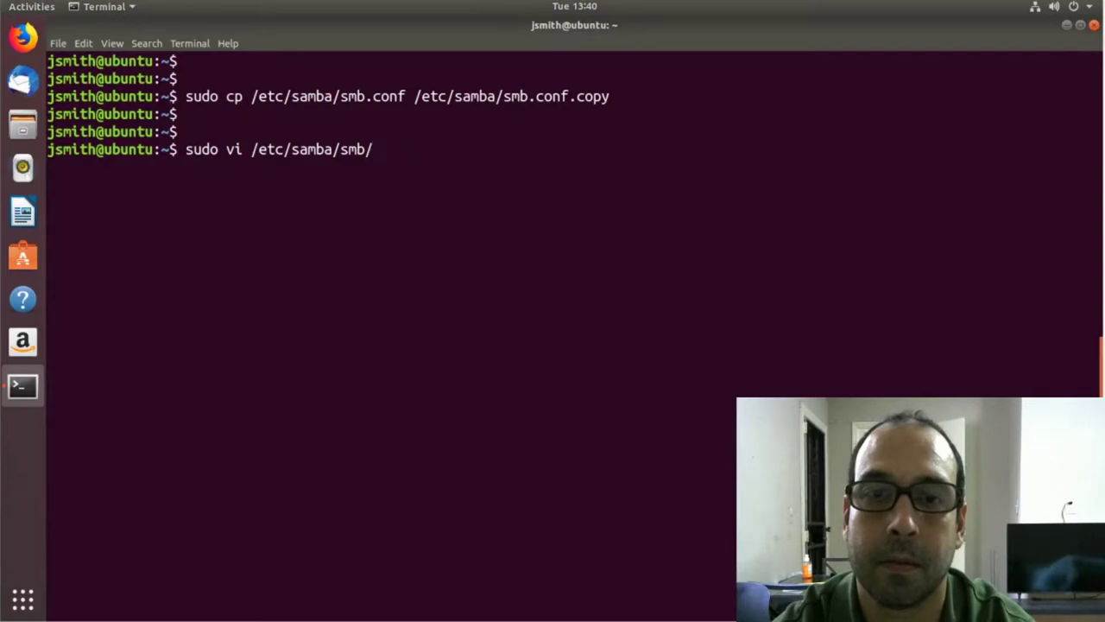
{"action": "type", "text": "sm"}
{"action": "key", "text": "BackSpace"}
{"action": "key", "text": "BackSpace"}
{"action": "key", "text": "BackSpace"}
Complete the path as /etc/samba/smb.conf and open the configuration file in vi.
{"action": "type", "text": "."}
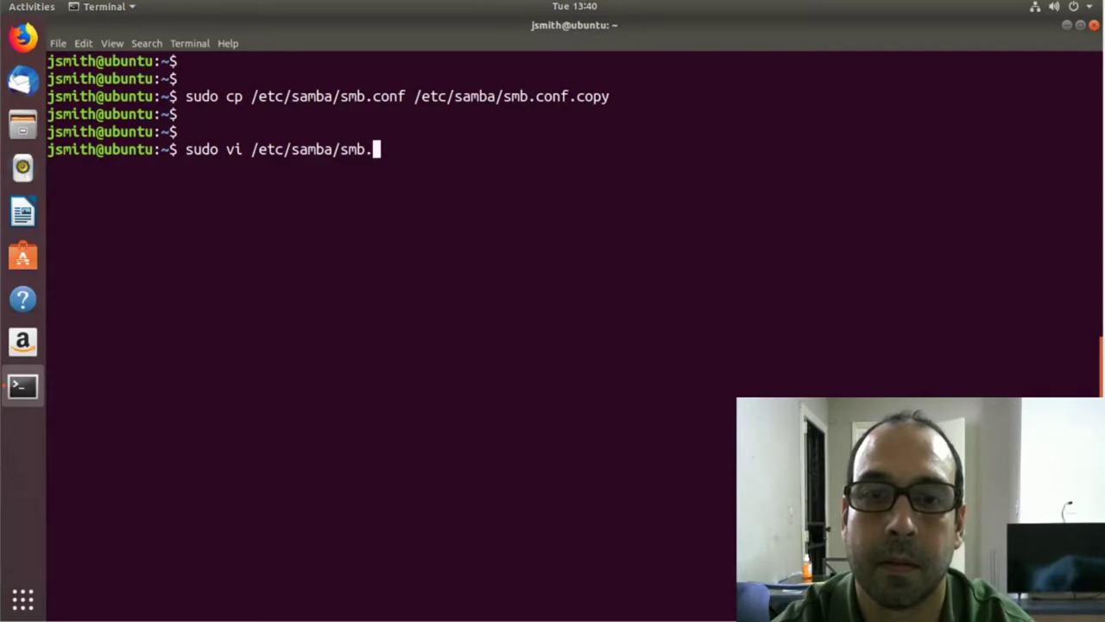
{"action": "type", "text": "conf"}
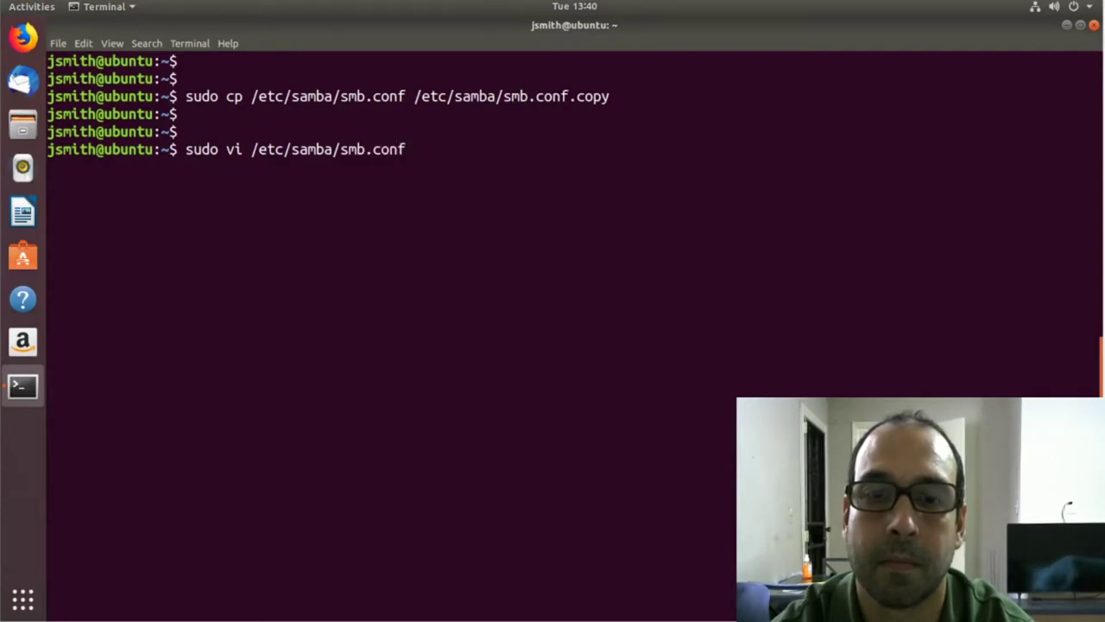
{"action": "key", "text": "Return"}
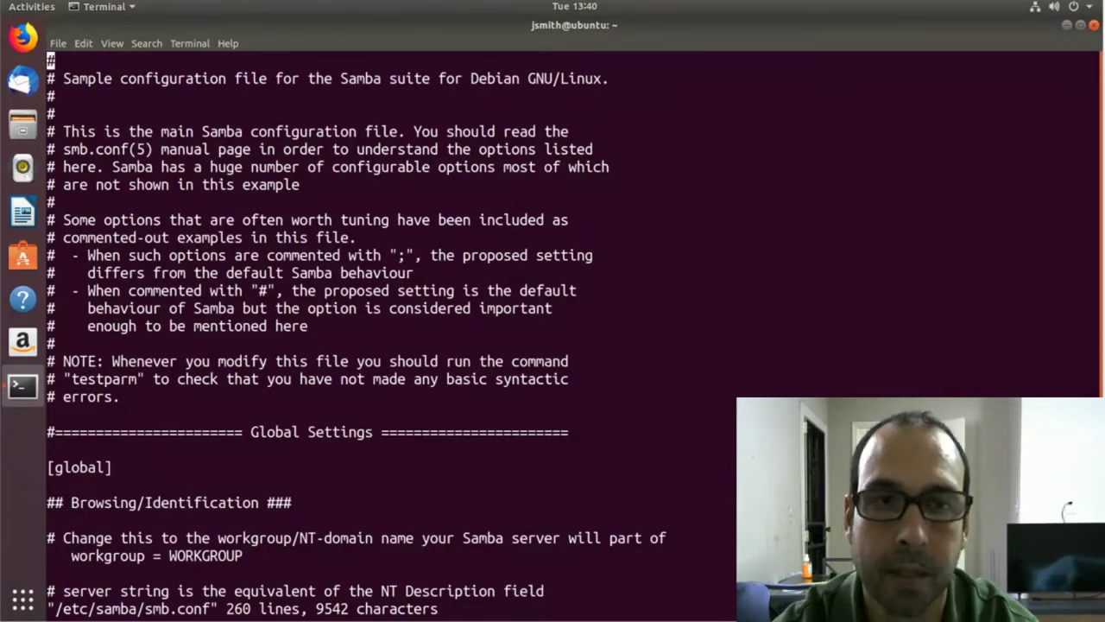
Add the setting "security = user" on the blank line below the workgroup setting in the [global] section.
{"action": "key", "text": "Down"}
{"action": "key", "text": "Down"}
{"action": "key", "text": "Down"}
{"action": "key", "text": "Down"}
{"action": "key", "text": "Down"}
{"action": "key", "text": "Down"}
{"action": "key", "text": "Down"}
{"action": "key", "text": "Down"}
{"action": "key", "text": "Down"}
{"action": "key", "text": "Down"}
{"action": "key", "text": "Down"}
{"action": "key", "text": "Down"}
{"action": "key", "text": "Down"}
{"action": "key", "text": "Down"}
{"action": "key", "text": "Down"}
{"action": "key", "text": "Down"}
{"action": "key", "text": "Down"}
{"action": "key", "text": "Down"}
{"action": "key", "text": "Down"}
{"action": "key", "text": "Down"}
{"action": "key", "text": "Down"}
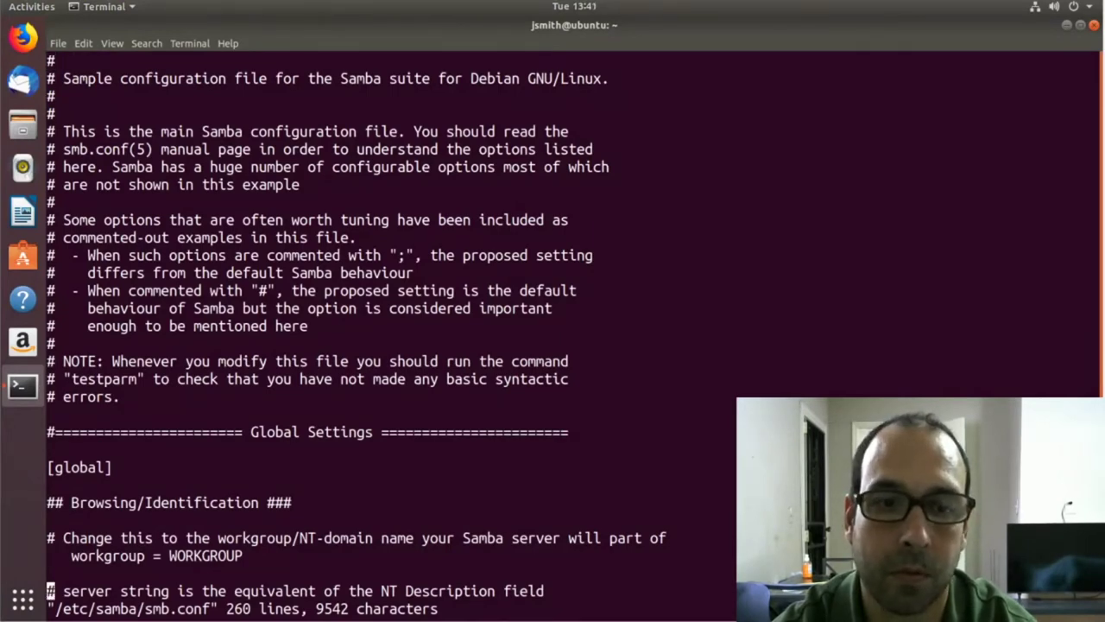
{"action": "key", "text": "Down"}
{"action": "key", "text": "Down"}
{"action": "key", "text": "Down"}
{"action": "key", "text": "Down"}
{"action": "key", "text": "Down"}
{"action": "key", "text": "Down"}
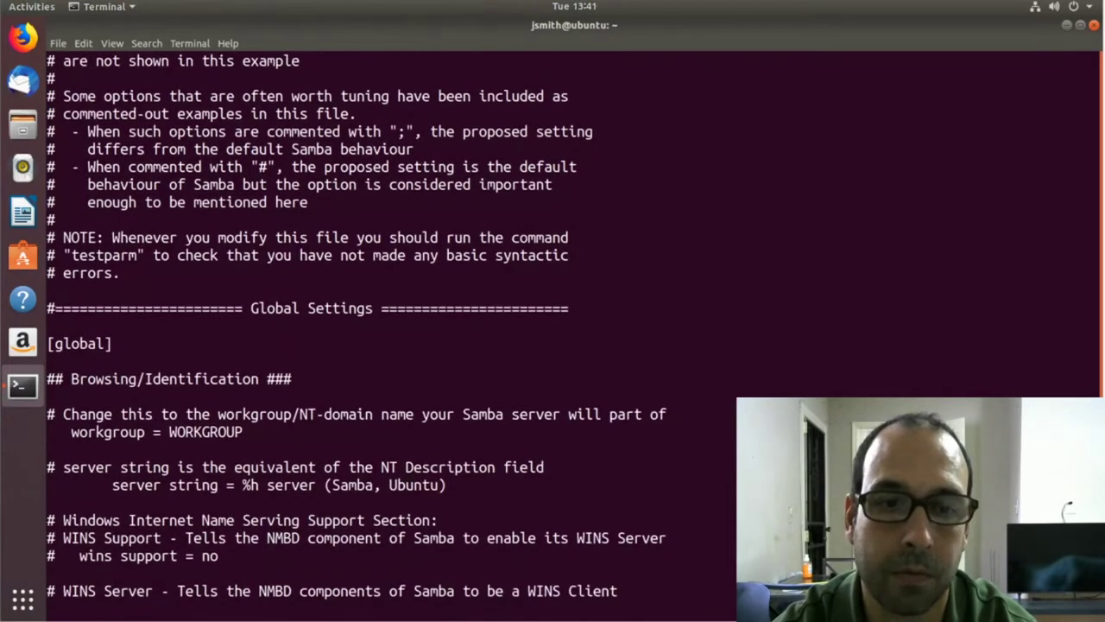
{"action": "key", "text": "Up"}
{"action": "key", "text": "Up"}
{"action": "key", "text": "Up"}
{"action": "key", "text": "Up"}
{"action": "key", "text": "Up"}
{"action": "key", "text": "Up"}
{"action": "key", "text": "Up"}
{"action": "key", "text": "Up"}
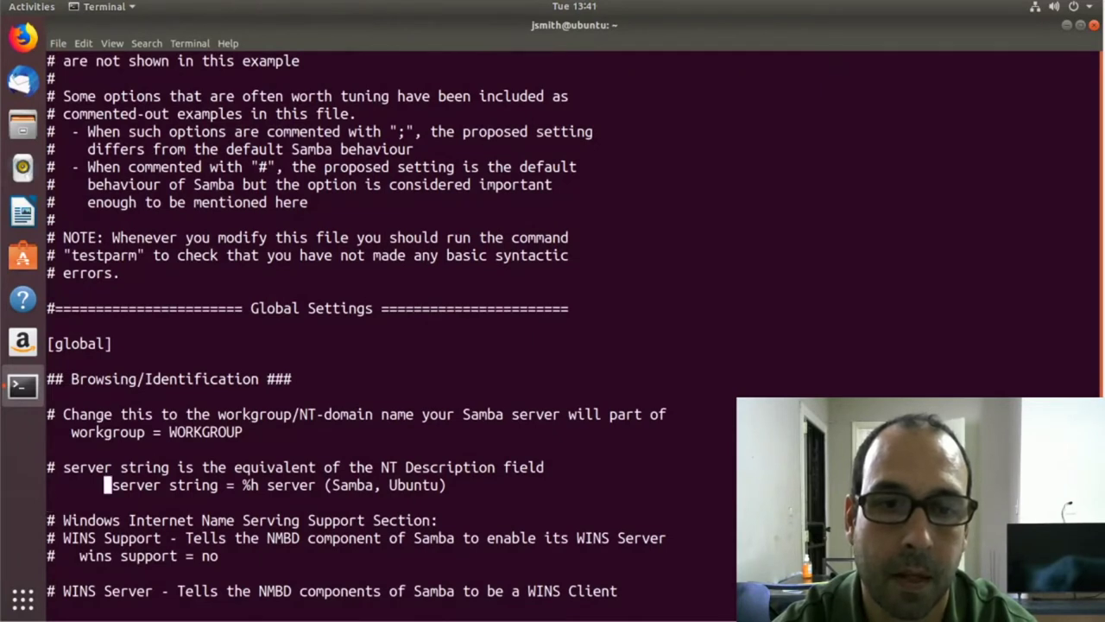
{"action": "key", "text": "Up"}
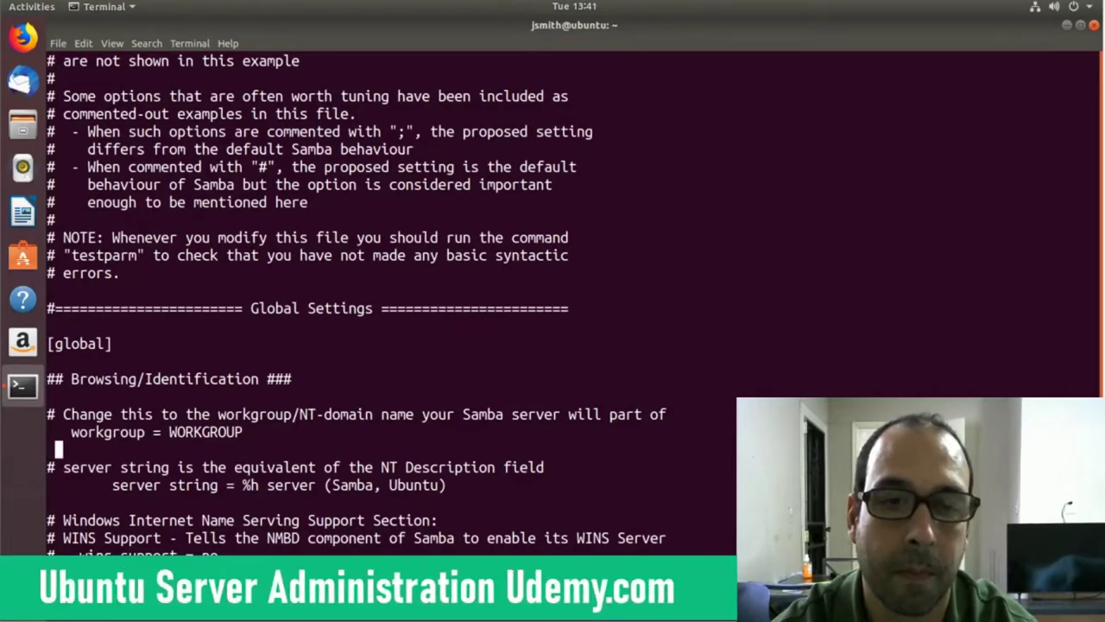
{"action": "key", "text": "BackSpace"}
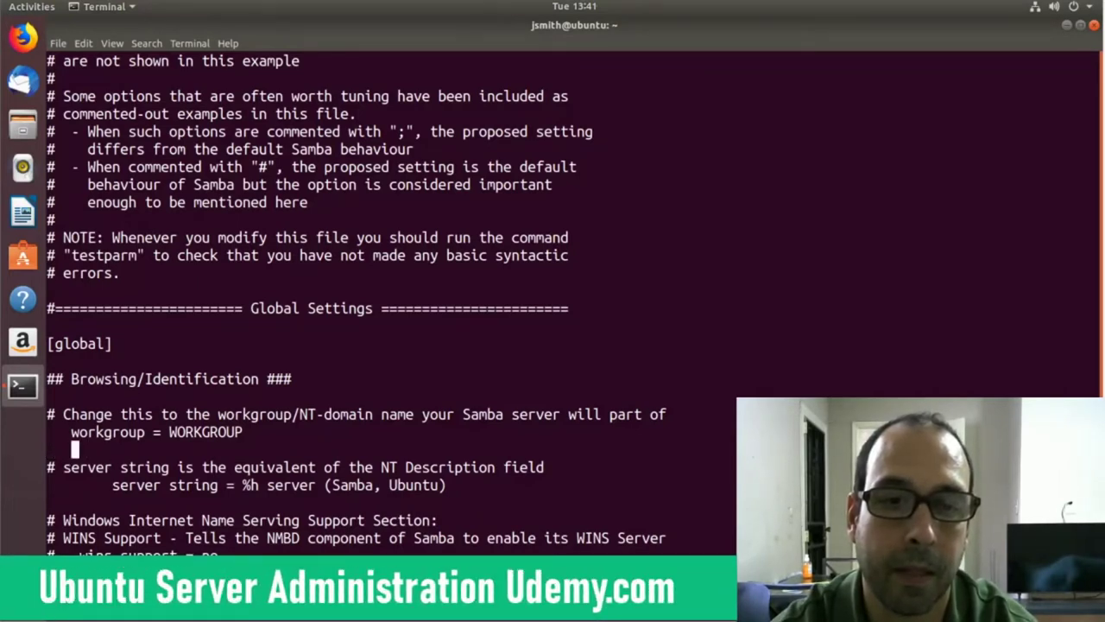
{"action": "type", "text": "user"}
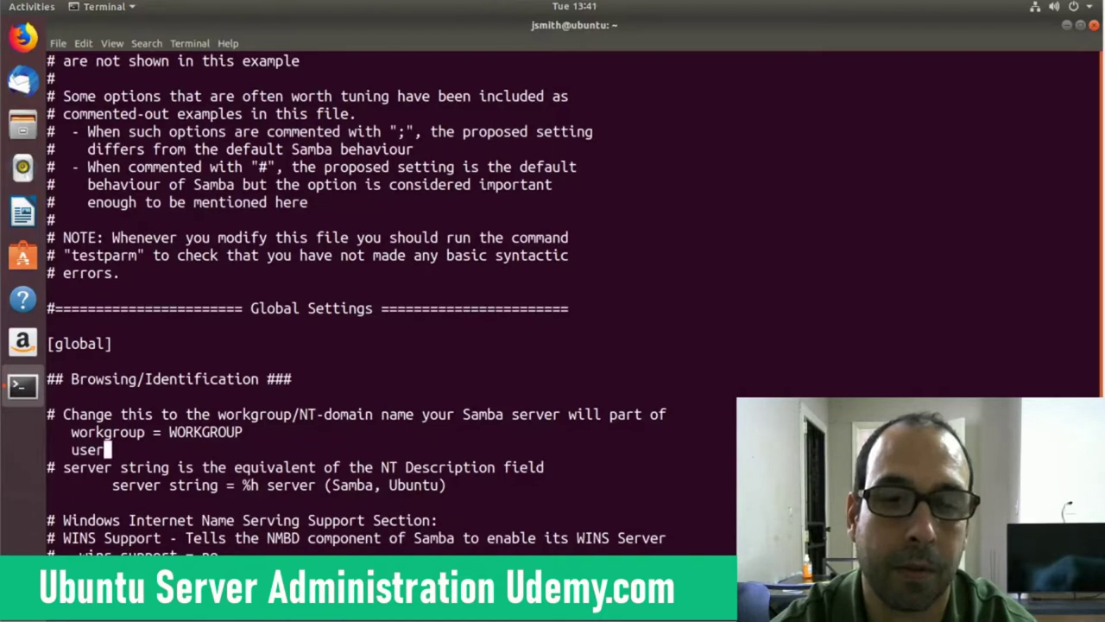
{"action": "key", "text": "Left"}
{"action": "key", "text": "Left"}
{"action": "key", "text": "Left"}
{"action": "key", "text": "Left"}
{"action": "type", "text": "ise"}
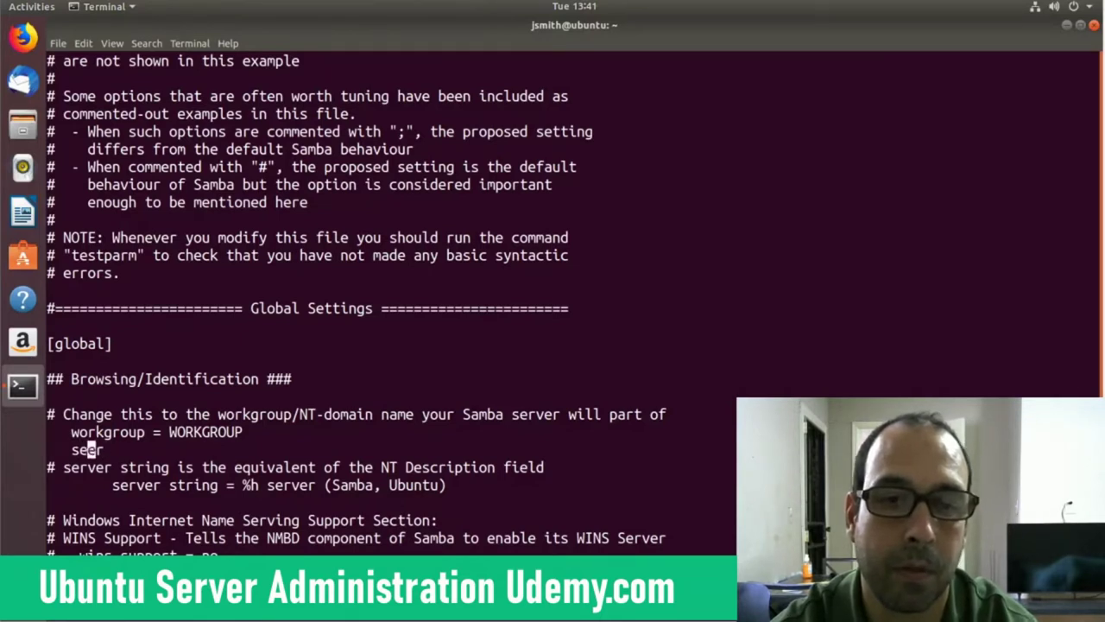
{"action": "type", "text": "curity "}
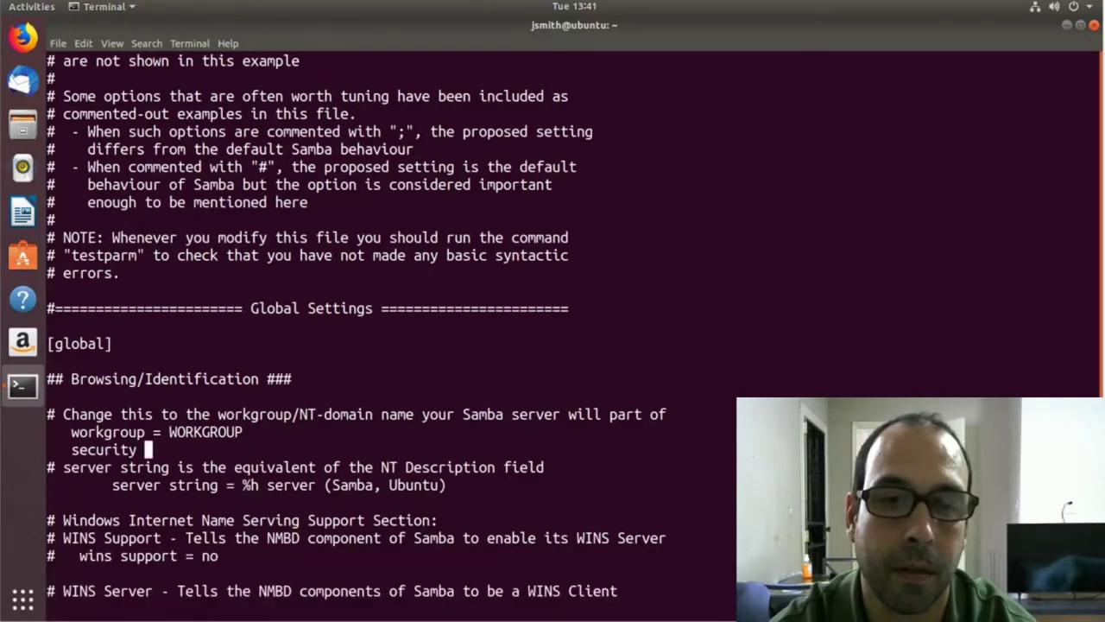
{"action": "type", "text": "= user"}
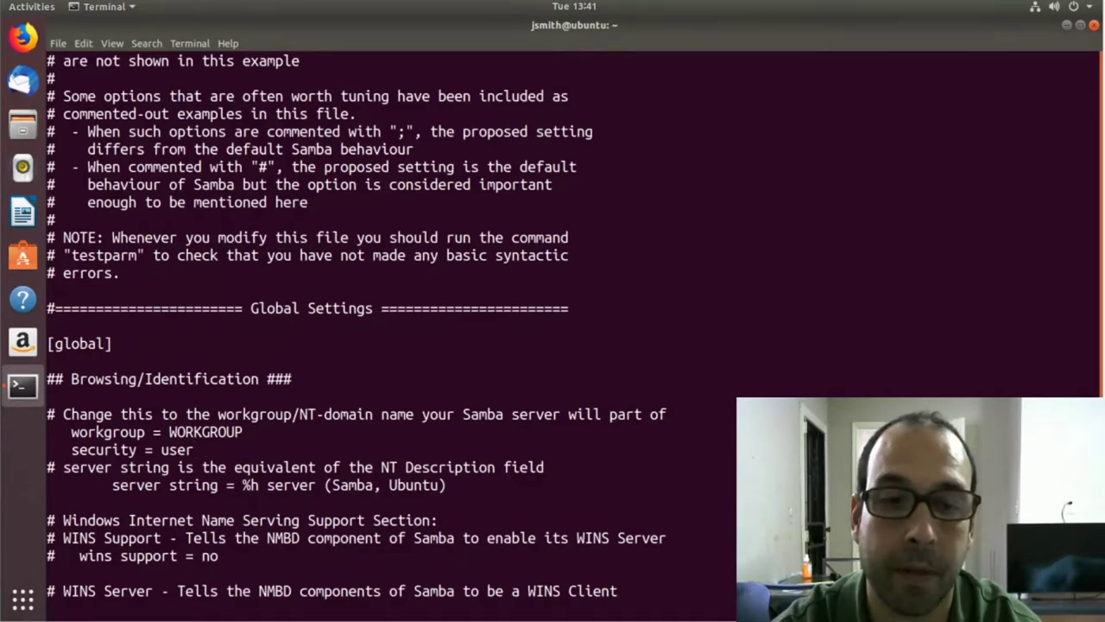
Search the configuration file for "printer" to reach the [printers] section.
{"action": "type", "text": "/"}
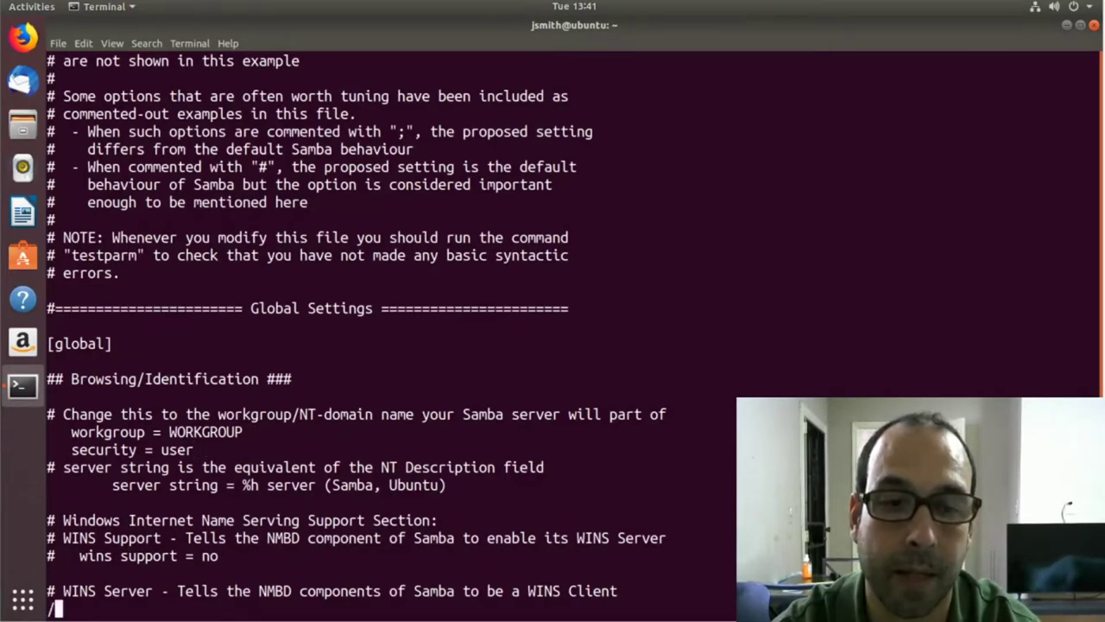
{"action": "type", "text": "print"}
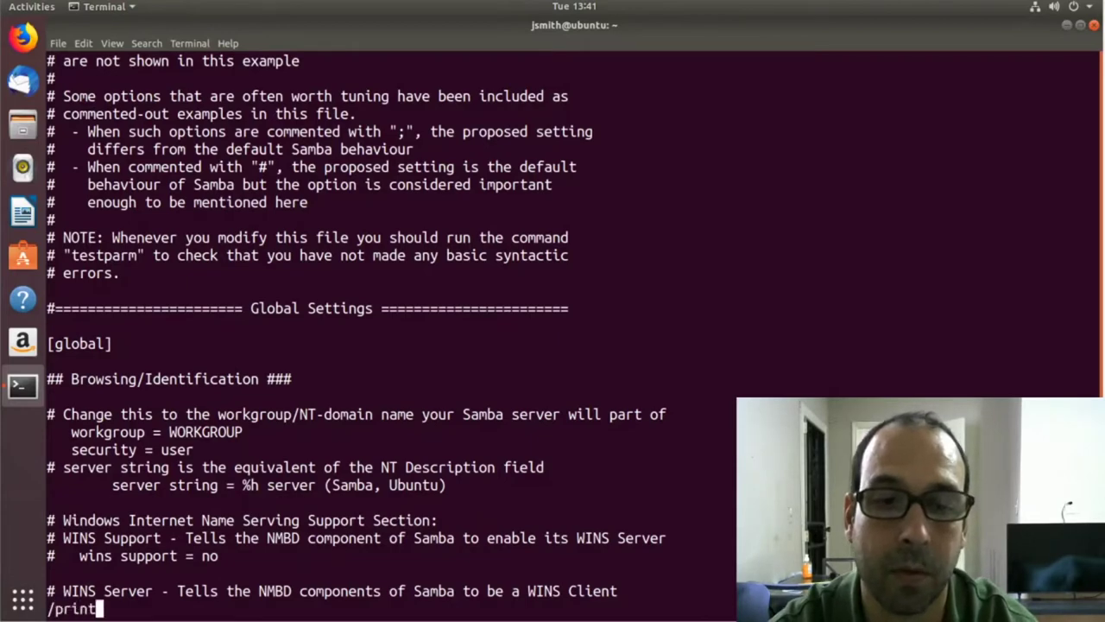
{"action": "type", "text": "er"}
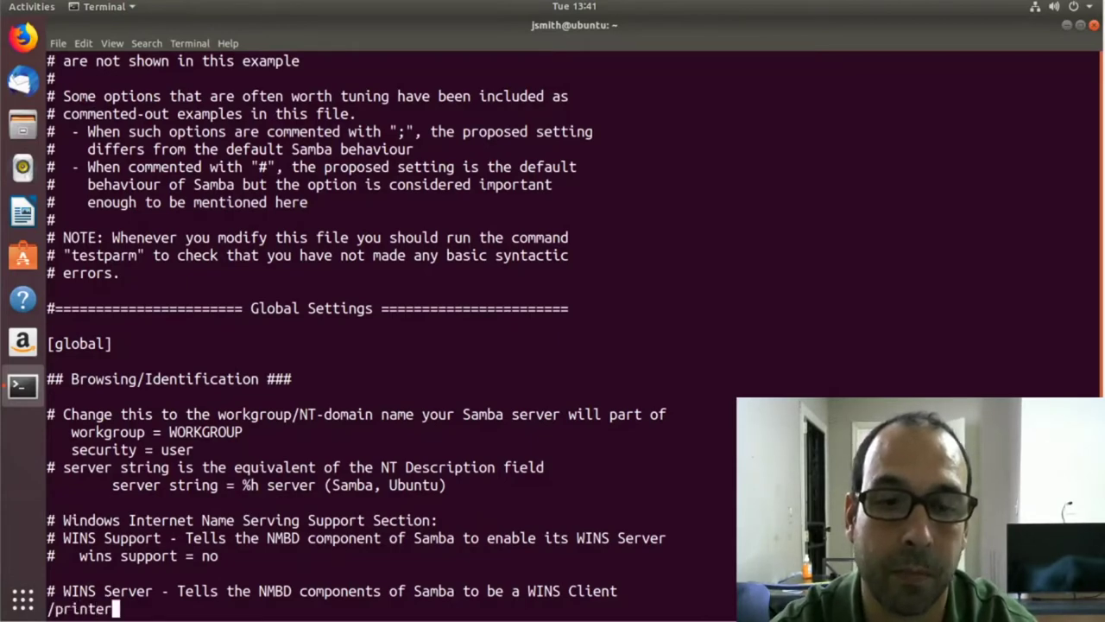
{"action": "key", "text": "Return"}
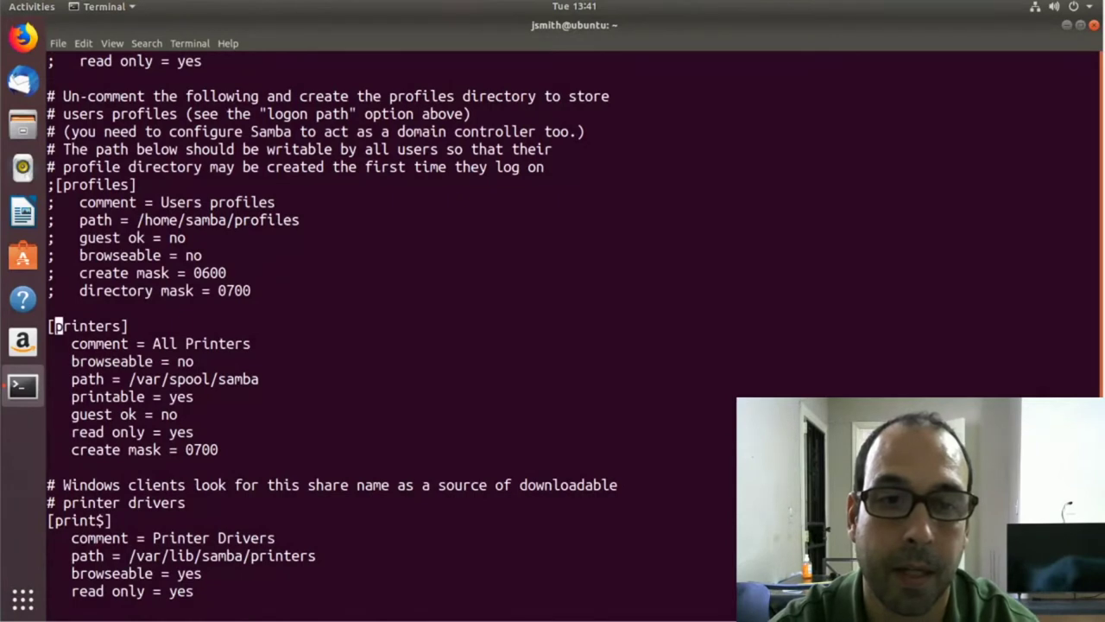
Set browseable to yes in the [printers] section.
{"action": "key", "text": "Down"}
{"action": "key", "text": "Up"}
{"action": "key", "text": "Right"}
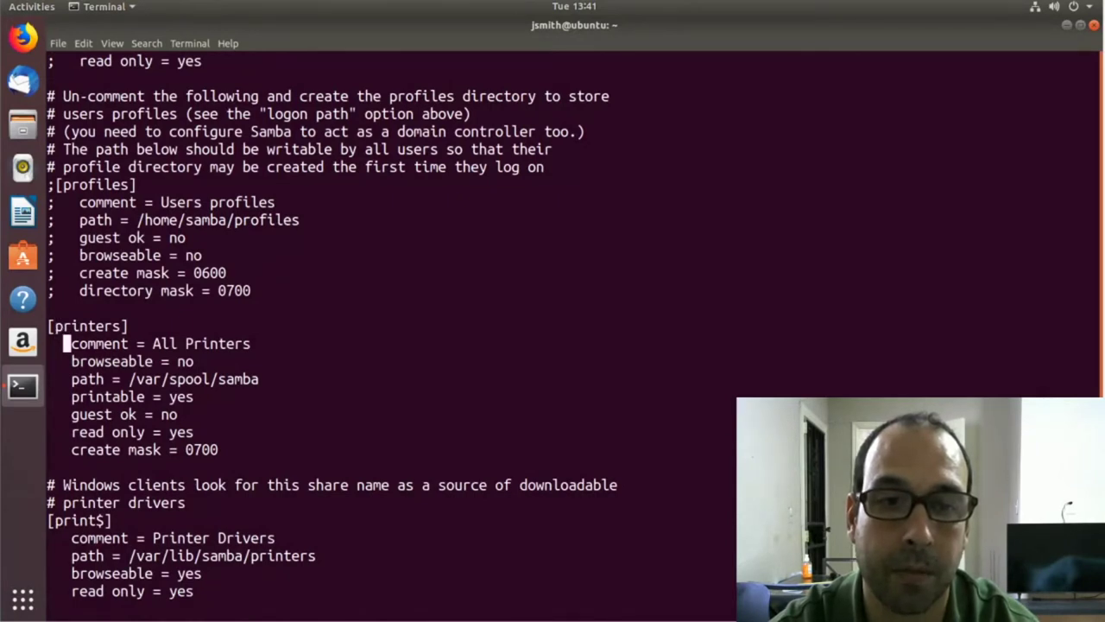
{"action": "key", "text": "Right"}
{"action": "key", "text": "Down"}
{"action": "key", "text": "Right"}
{"action": "key", "text": "Right"}
{"action": "key", "text": "Right"}
{"action": "key", "text": "Right"}
{"action": "key", "text": "Right"}
{"action": "key", "text": "Right"}
{"action": "key", "text": "Right"}
{"action": "key", "text": "Right"}
{"action": "key", "text": "Right"}
{"action": "key", "text": "Right"}
{"action": "key", "text": "Right"}
{"action": "key", "text": "Right"}
{"action": "key", "text": "Right"}
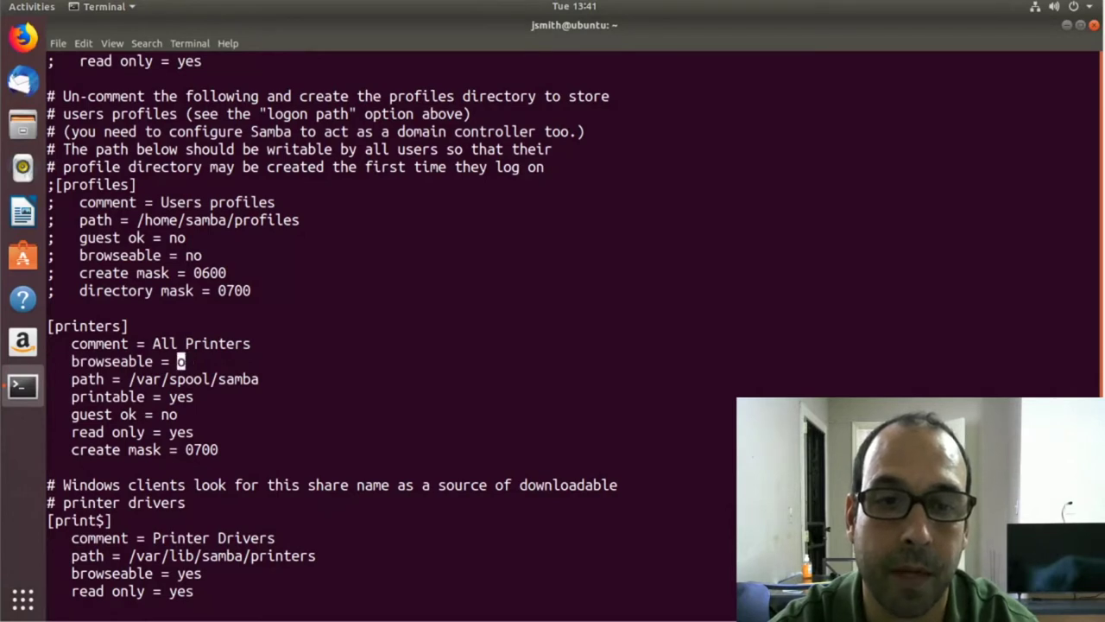
{"action": "type", "text": "xaye"}
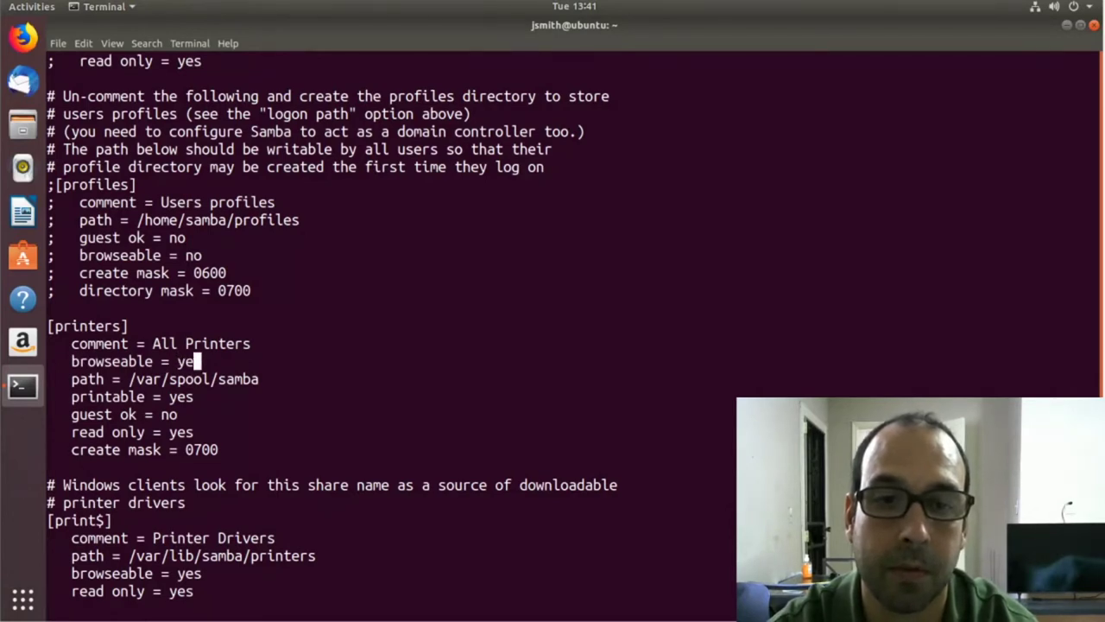
{"action": "type", "text": "s"}
{"action": "key", "text": "Escape"}
Set guest ok to yes in the [printers] section.
{"action": "key", "text": "Down"}
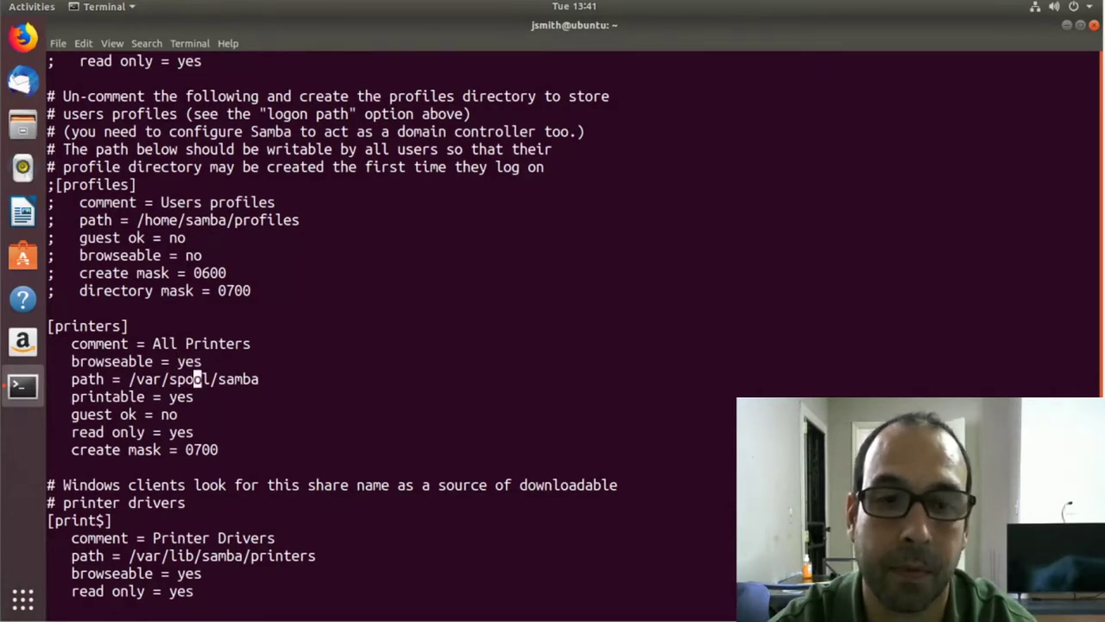
{"action": "key", "text": "Down"}
{"action": "key", "text": "Down"}
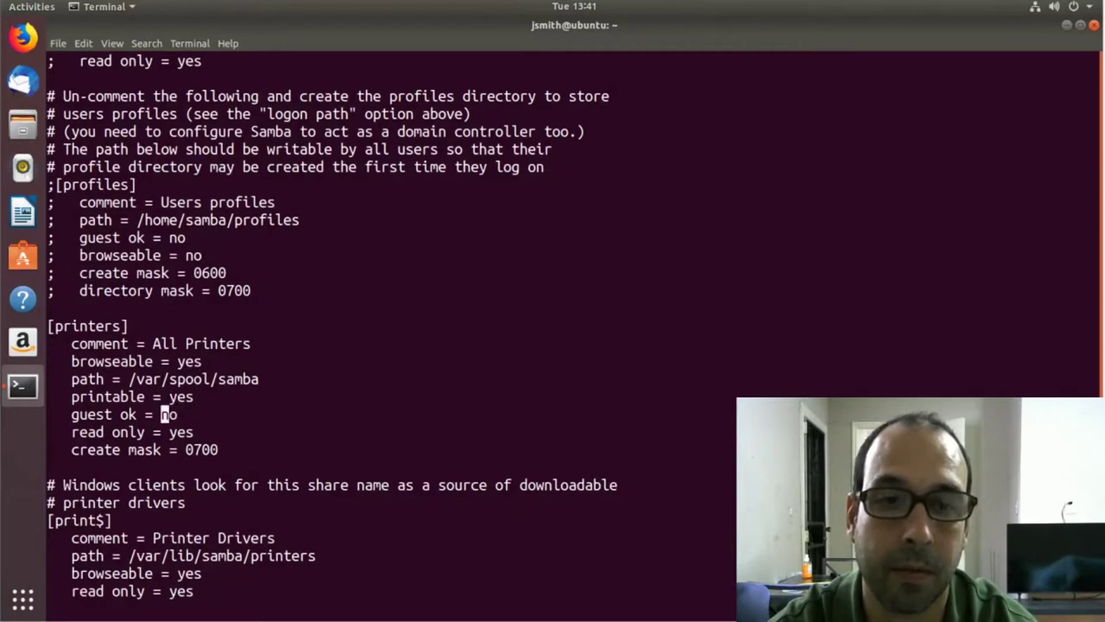
{"action": "key", "text": "x"}
{"action": "key", "text": "x"}
{"action": "type", "text": "iyes"}
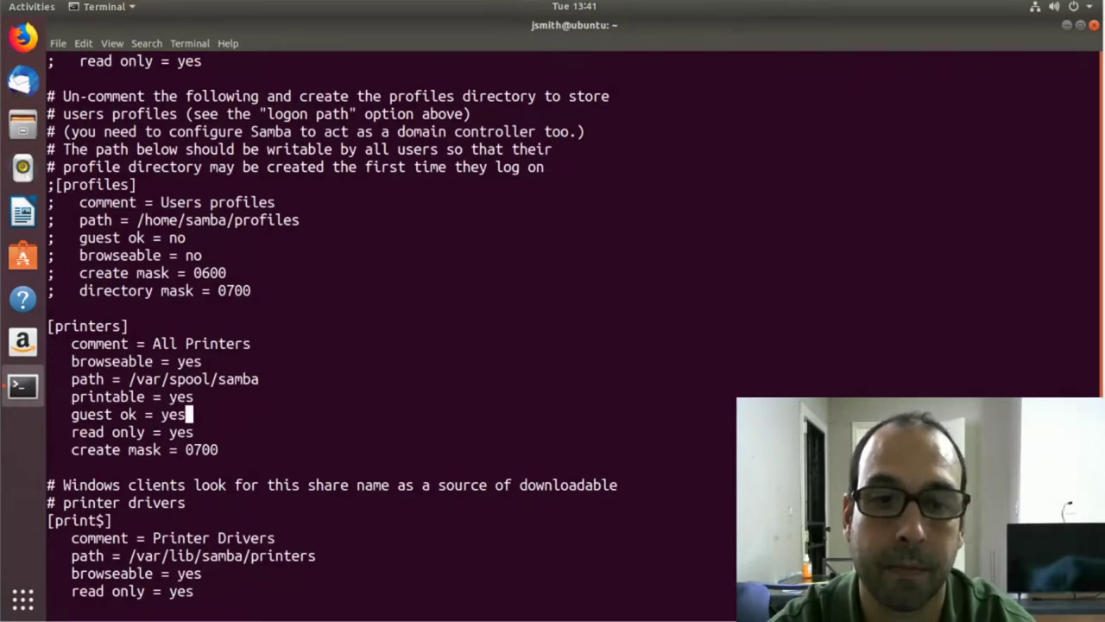
{"action": "key", "text": "Escape"}
Save smb.conf and quit vi, adding two blank prompt lines in the terminal.
{"action": "type", "text": ":wq"}
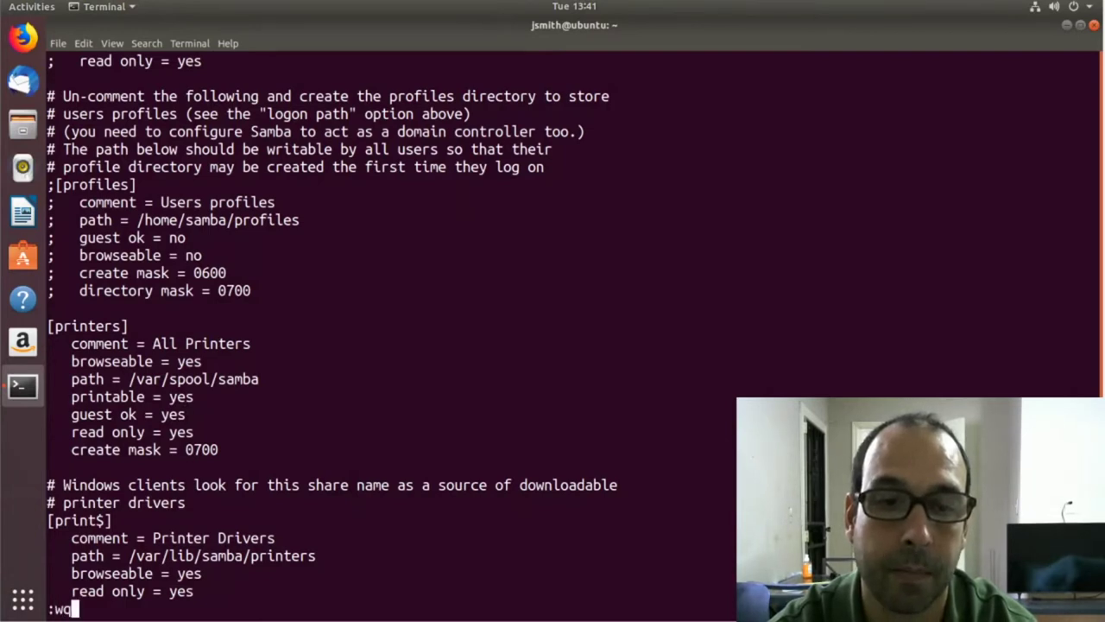
{"action": "key", "text": "Return"}
{"action": "key", "text": "Return"}
{"action": "key", "text": "Return"}
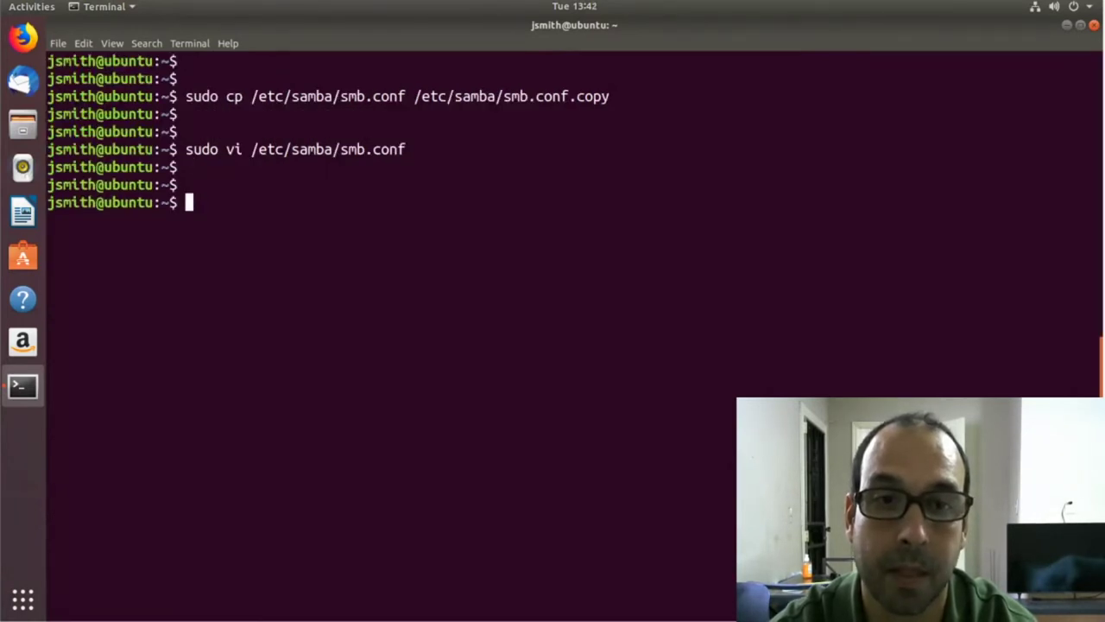
Restart the Samba services as root by running "sudo systemctl restart smbd.service nmbd.service".
{"action": "type", "text": "sudo re"}
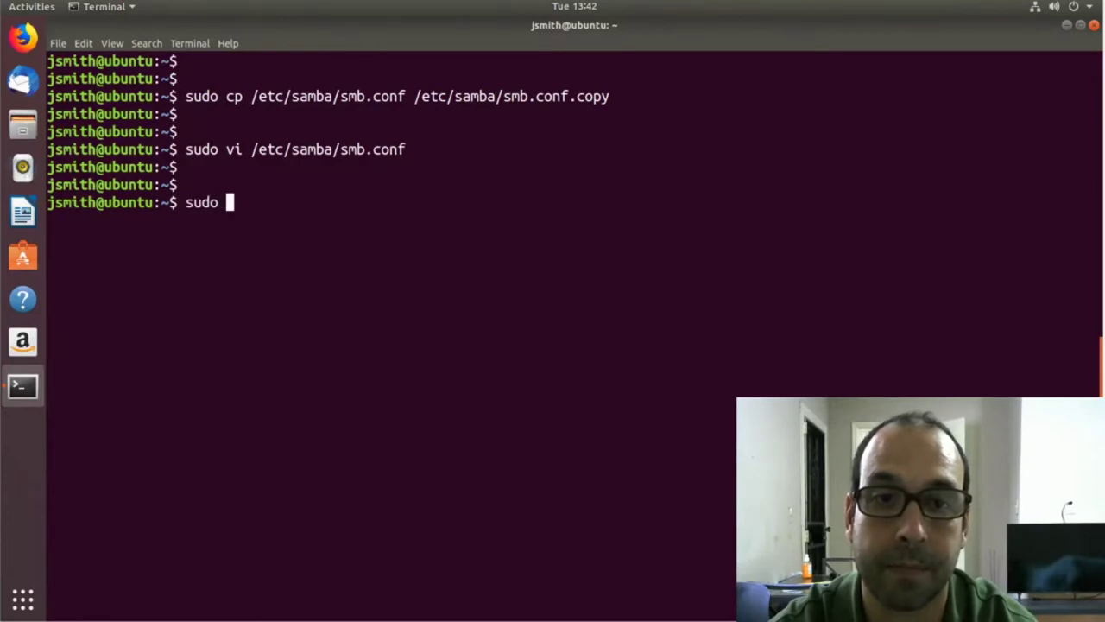
{"action": "key", "text": "BackSpace"}
{"action": "key", "text": "BackSpace"}
{"action": "type", "text": "sys"}
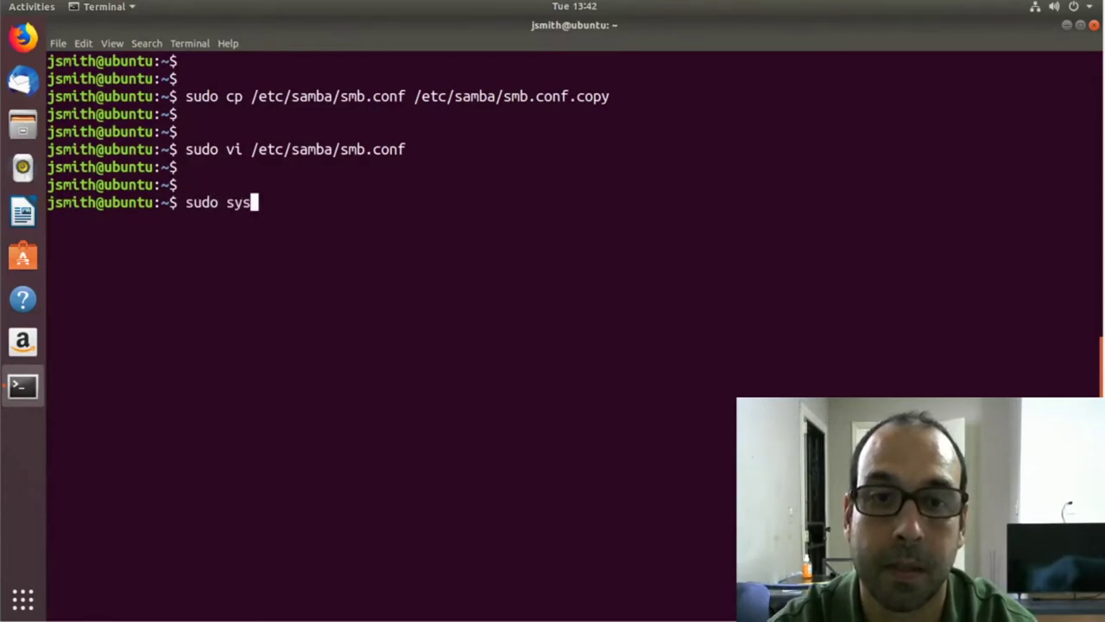
{"action": "type", "text": "temctl "}
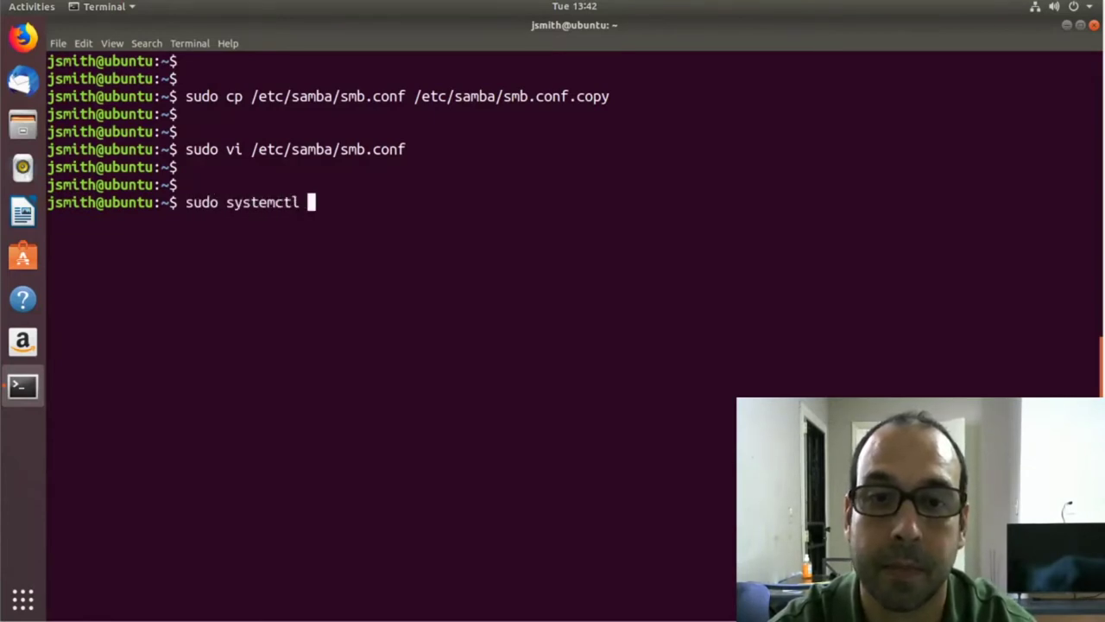
{"action": "type", "text": "restart "}
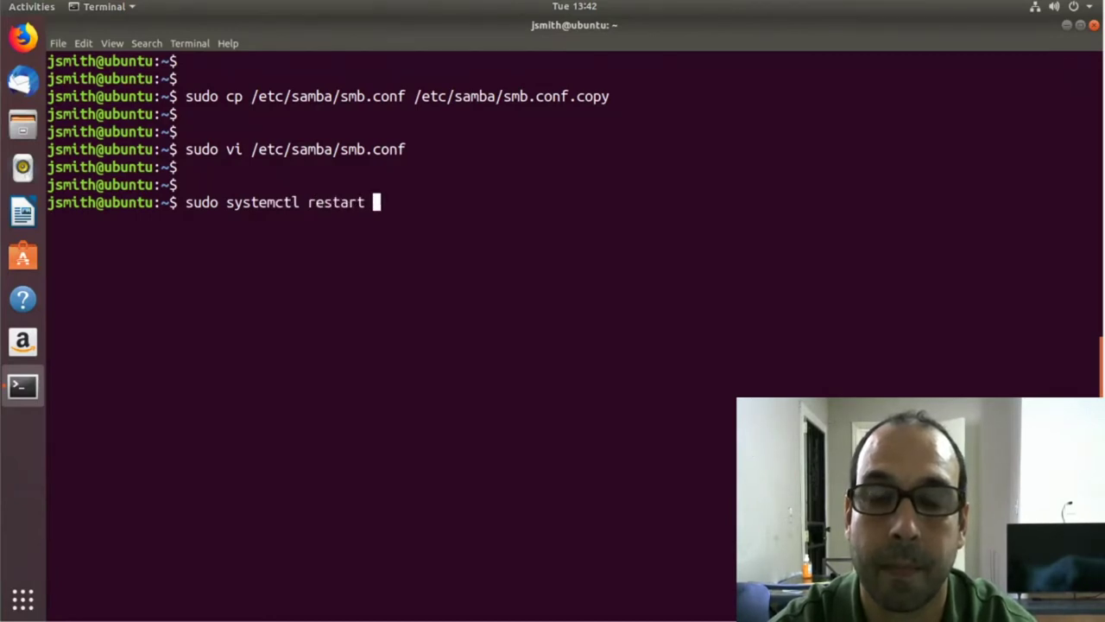
{"action": "type", "text": "smbd.ser"}
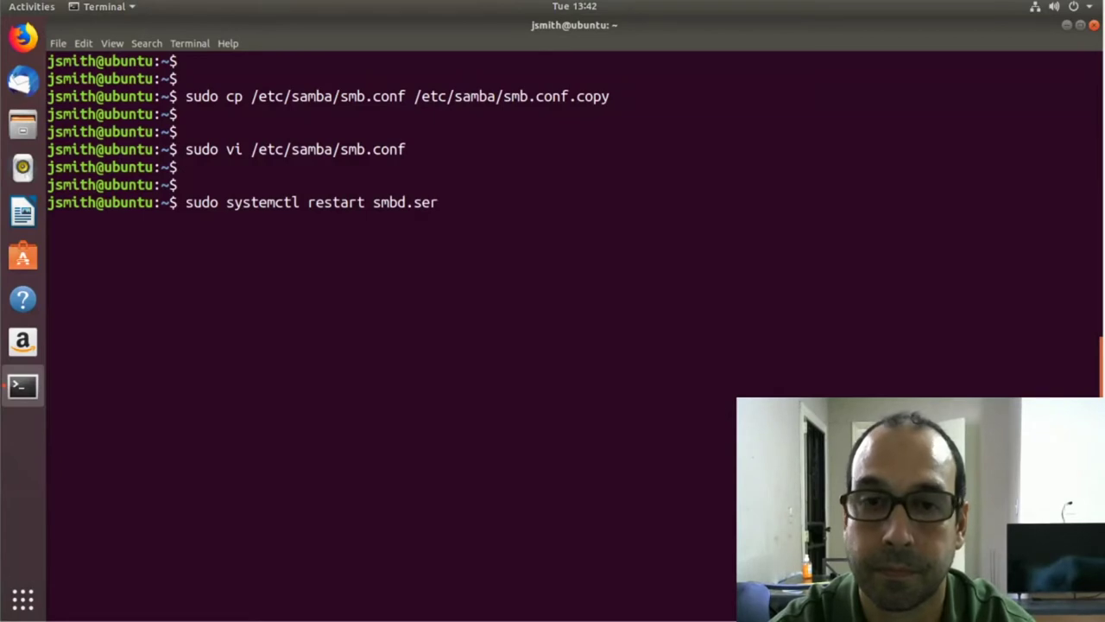
{"action": "key", "text": "Tab"}
{"action": "type", "text": "vice"}
{"action": "key", "text": "BackSpace"}
{"action": "key", "text": "BackSpace"}
{"action": "key", "text": "BackSpace"}
{"action": "key", "text": "BackSpace"}
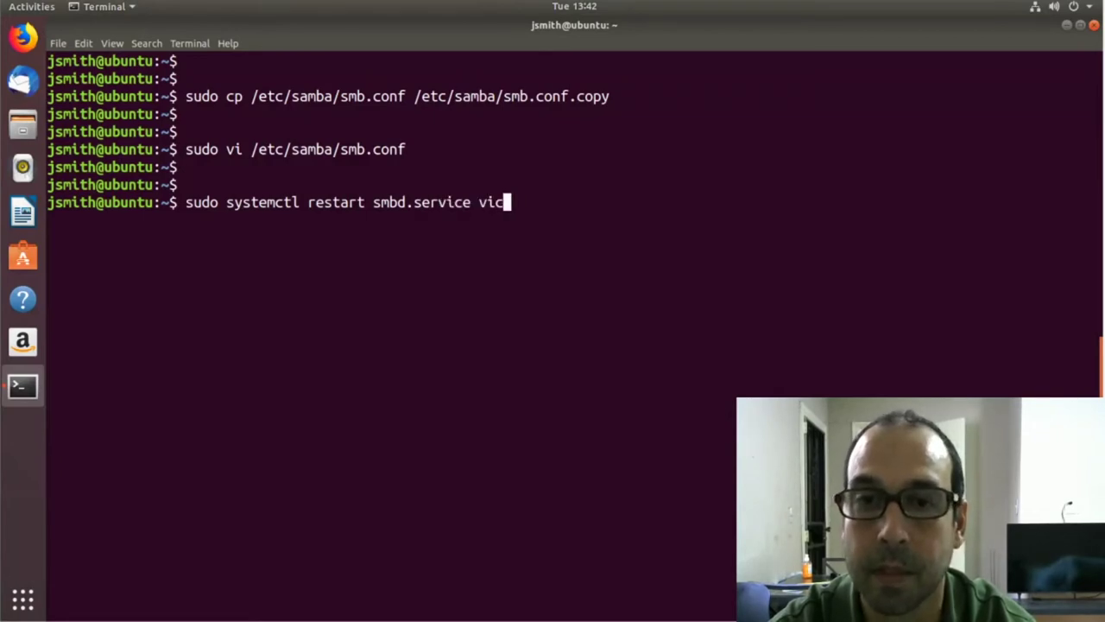
{"action": "type", "text": "nmb"}
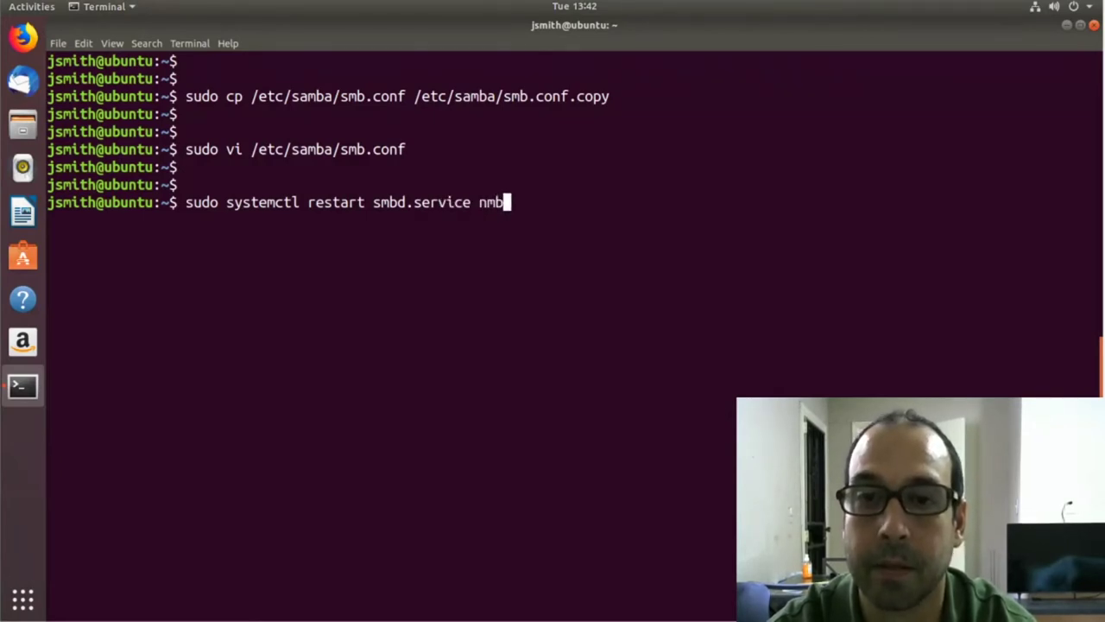
{"action": "type", "text": "d.servic"}
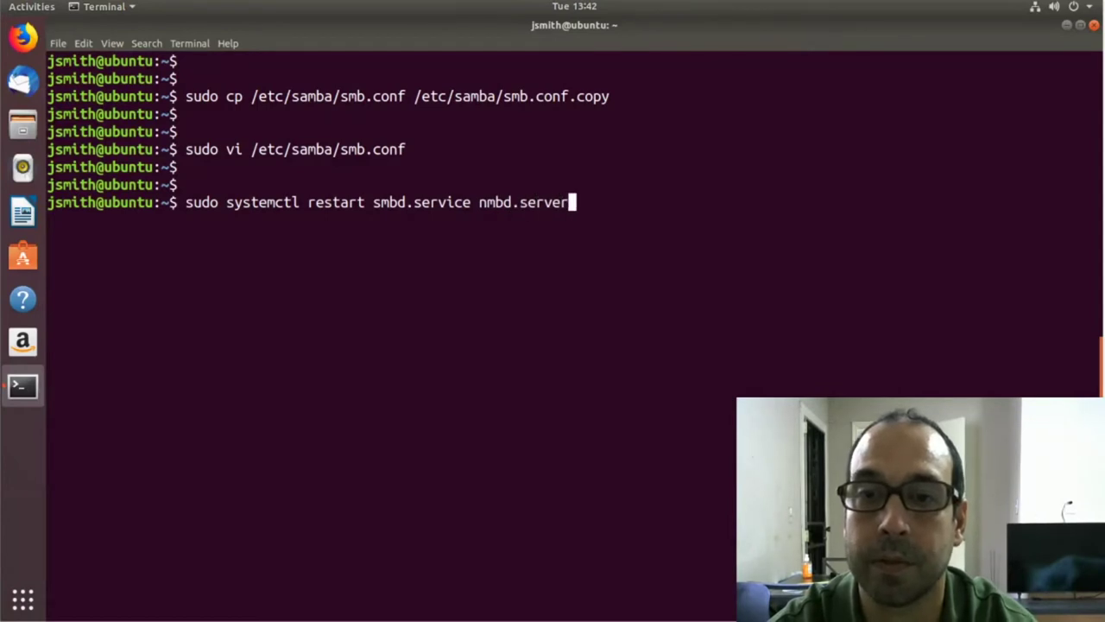
{"action": "key", "text": "BackSpace"}
{"action": "key", "text": "BackSpace"}
{"action": "type", "text": "ice"}
{"action": "key", "text": "Return"}
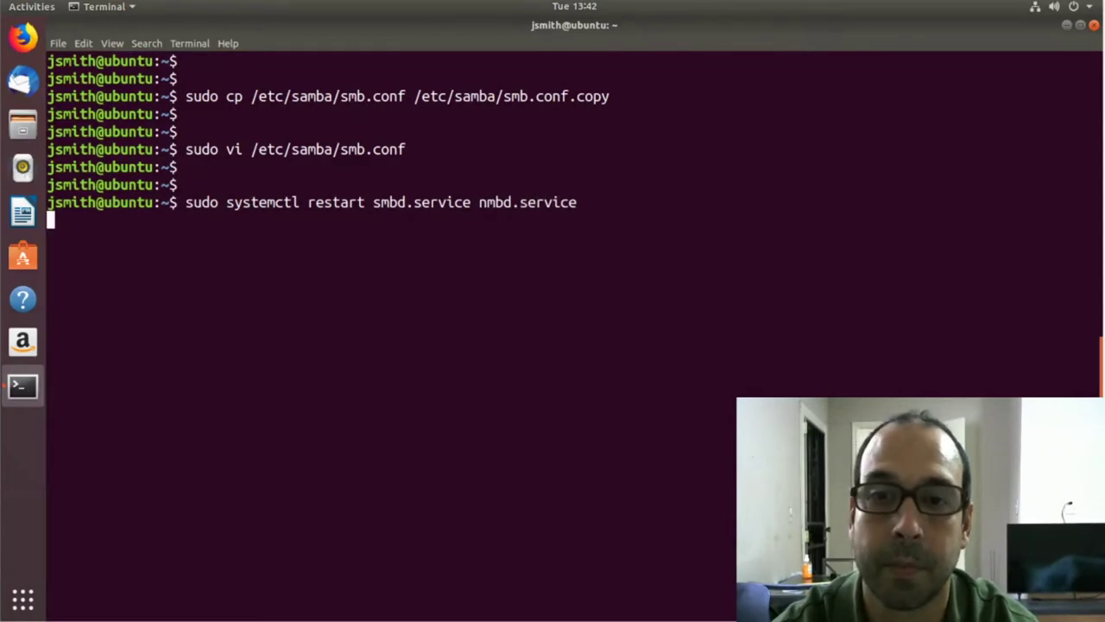
Clear the terminal and add three blank prompt lines.
{"action": "key", "text": "Return"}
{"action": "key", "text": "Return"}
{"action": "key", "text": "Return"}
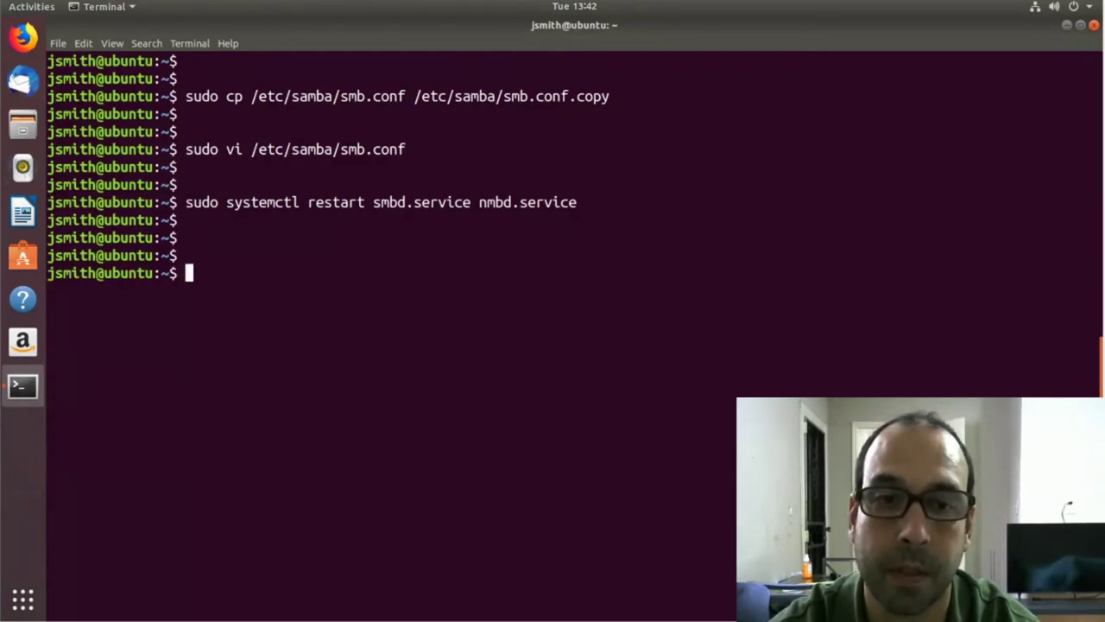
{"action": "type", "text": "clear"}
{"action": "key", "text": "Return"}
{"action": "key", "text": "Return"}
{"action": "key", "text": "Return"}
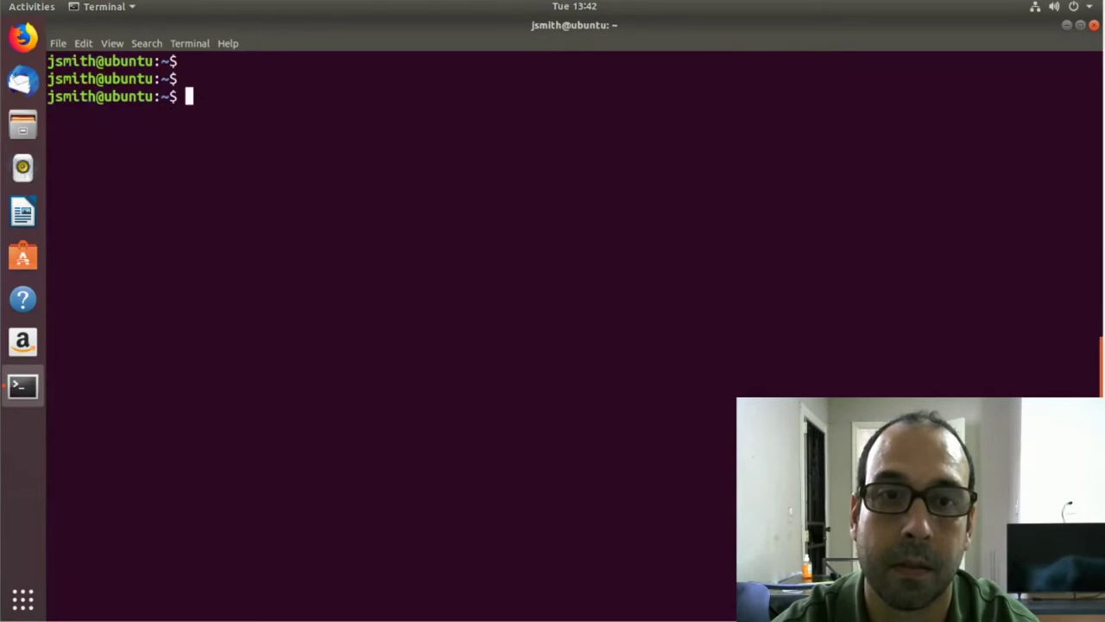
{"action": "key", "text": "Return"}
Install the CUPS package as root by running "sudo apt install -y cups".
{"action": "type", "text": "sudo "}
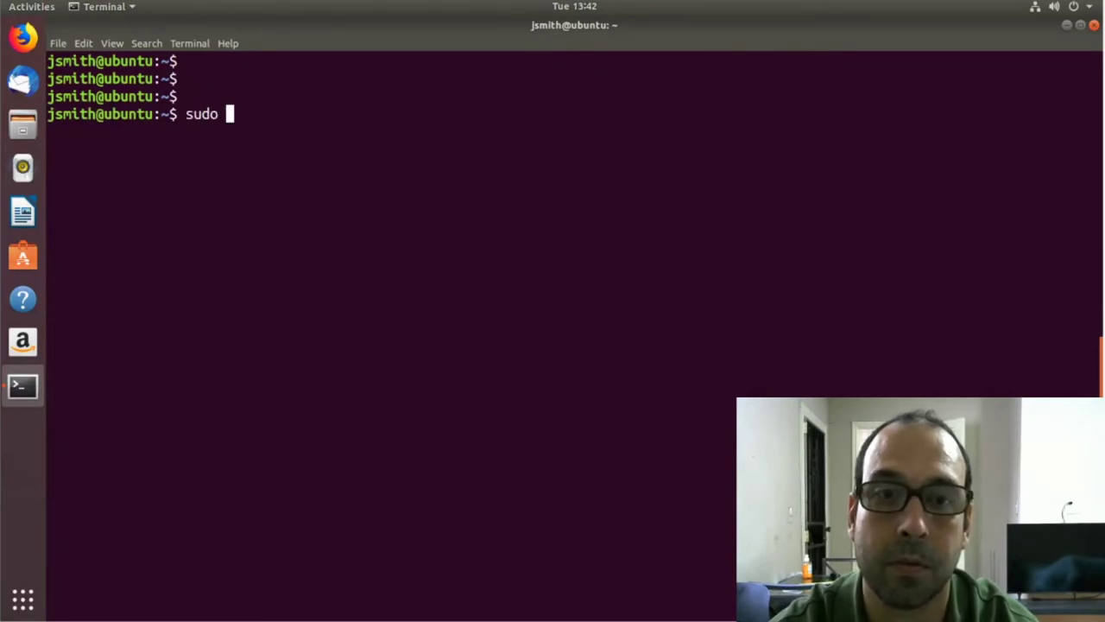
{"action": "type", "text": "apt instgall"}
{"action": "key", "text": "BackSpace"}
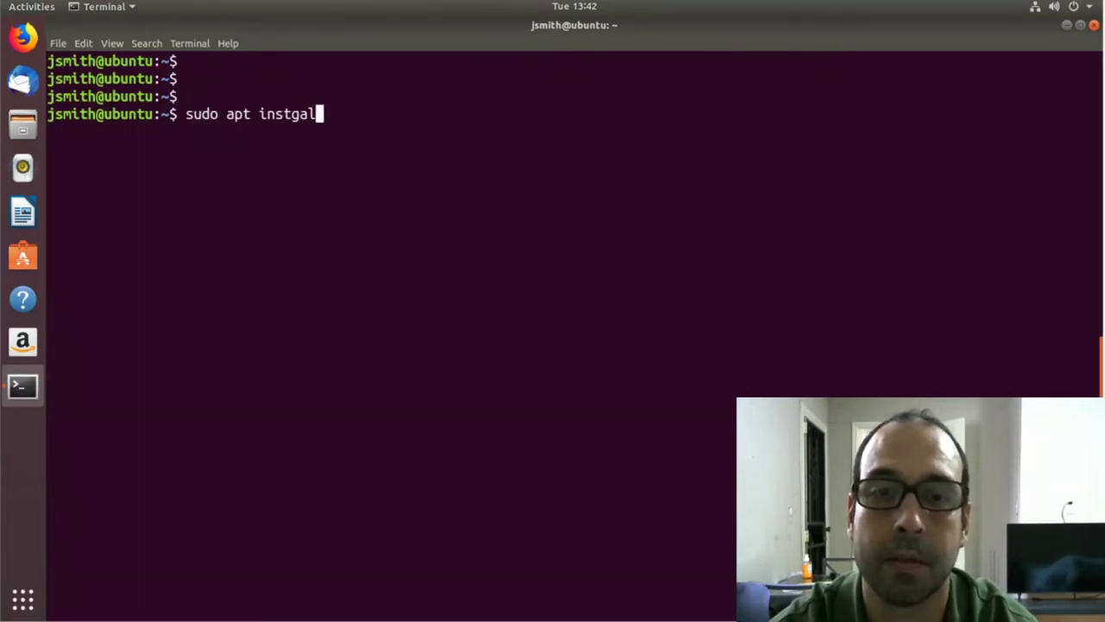
{"action": "key", "text": "BackSpace"}
{"action": "key", "text": "BackSpace"}
{"action": "key", "text": "BackSpace"}
{"action": "type", "text": "all -y c"}
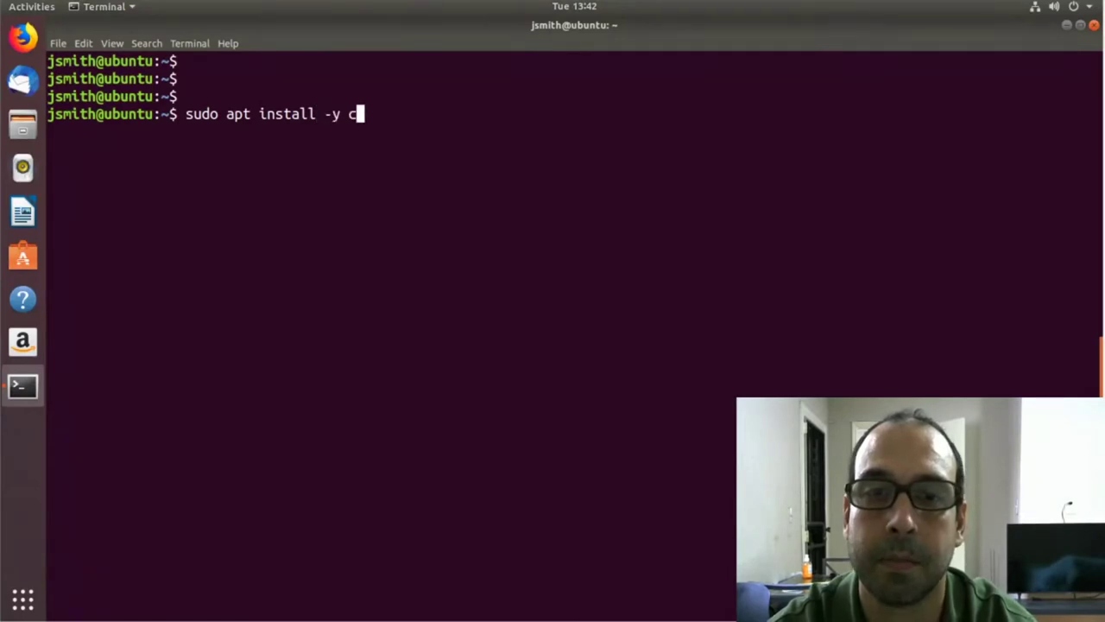
{"action": "type", "text": "ups"}
{"action": "key", "text": "Return"}
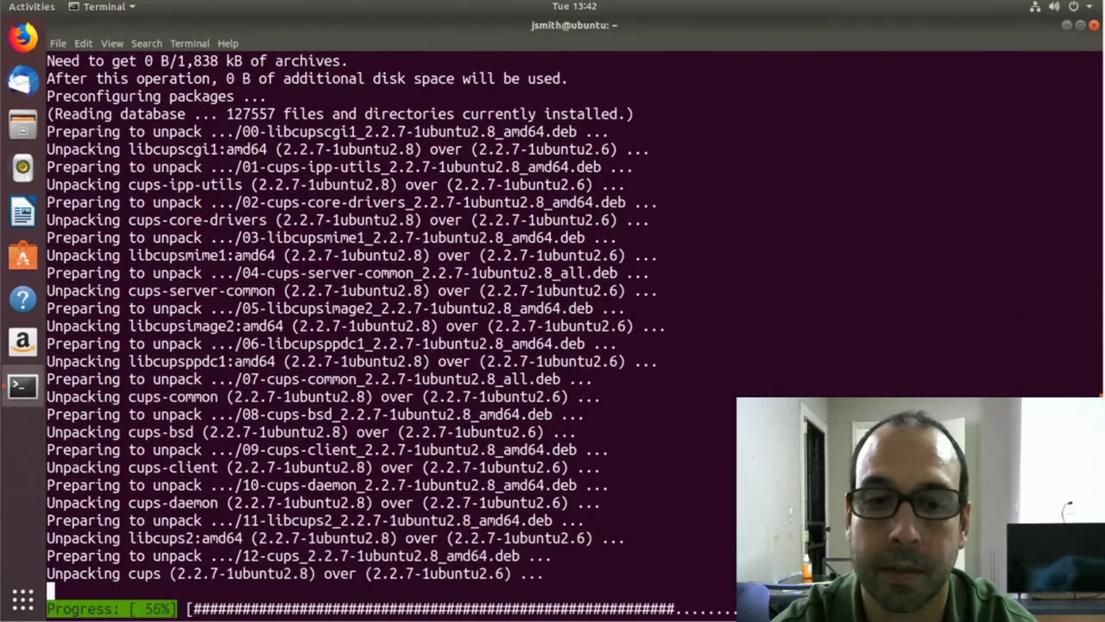
Clear the terminal's installation output and add two blank prompt lines.
{"action": "key", "text": "Return"}
{"action": "key", "text": "Return"}
{"action": "type", "text": "lcea"}
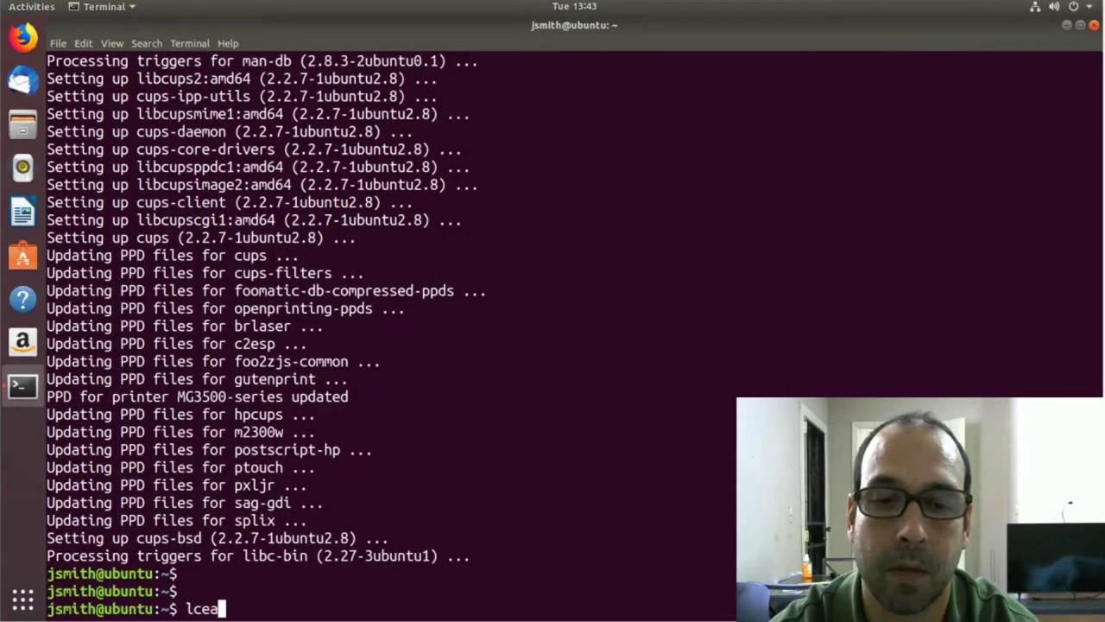
{"action": "key", "text": "BackSpace"}
{"action": "key", "text": "BackSpace"}
{"action": "key", "text": "BackSpace"}
{"action": "key", "text": "BackSpace"}
{"action": "type", "text": "clear"}
{"action": "key", "text": "Return"}
{"action": "key", "text": "Return"}
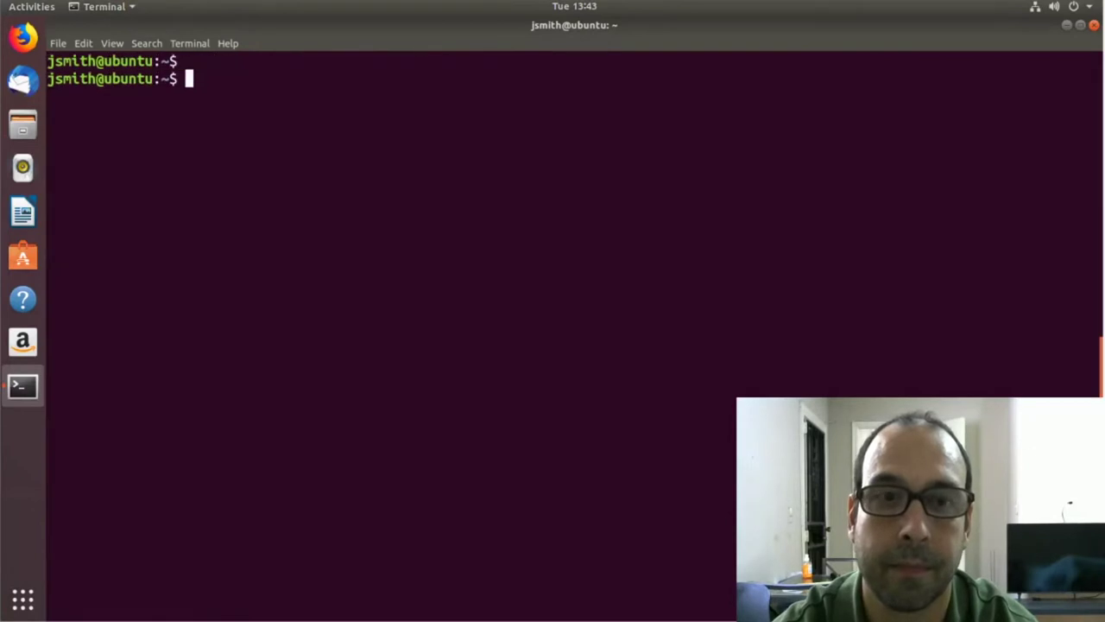
{"action": "key", "text": "Return"}
Back up the CUPS configuration by running "sudo cp /etc/cups/cupsd.conf /etc/cups/cupsd.conf.copy", then add two blank prompt lines.
{"action": "type", "text": "sudo"}
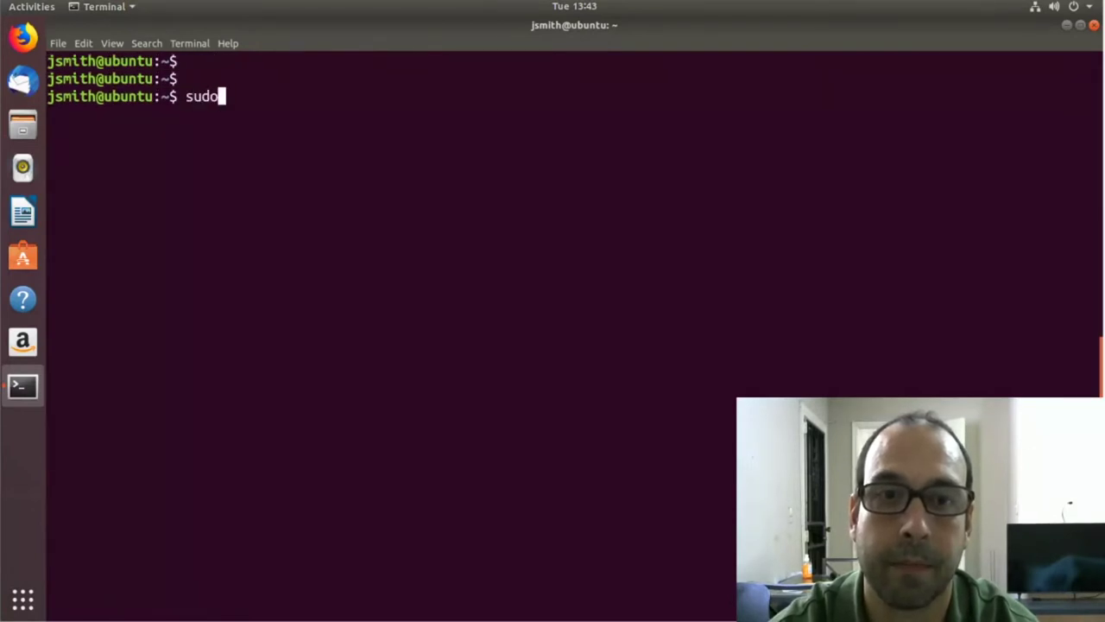
{"action": "type", "text": " cp /etc/bup"}
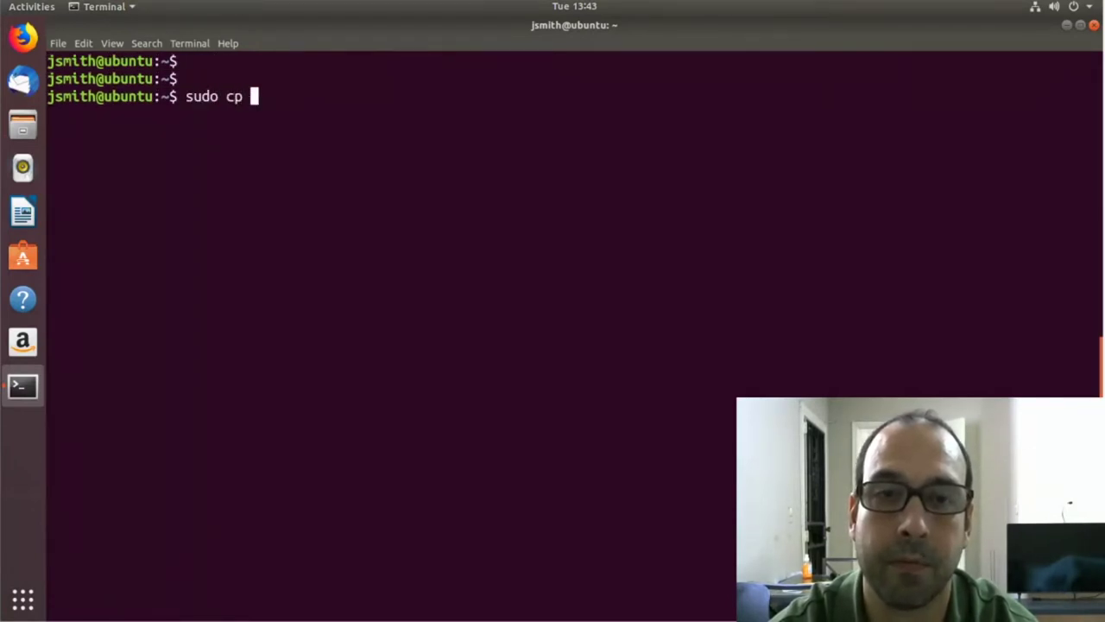
{"action": "key", "text": "BackSpace"}
{"action": "key", "text": "BackSpace"}
{"action": "key", "text": "BackSpace"}
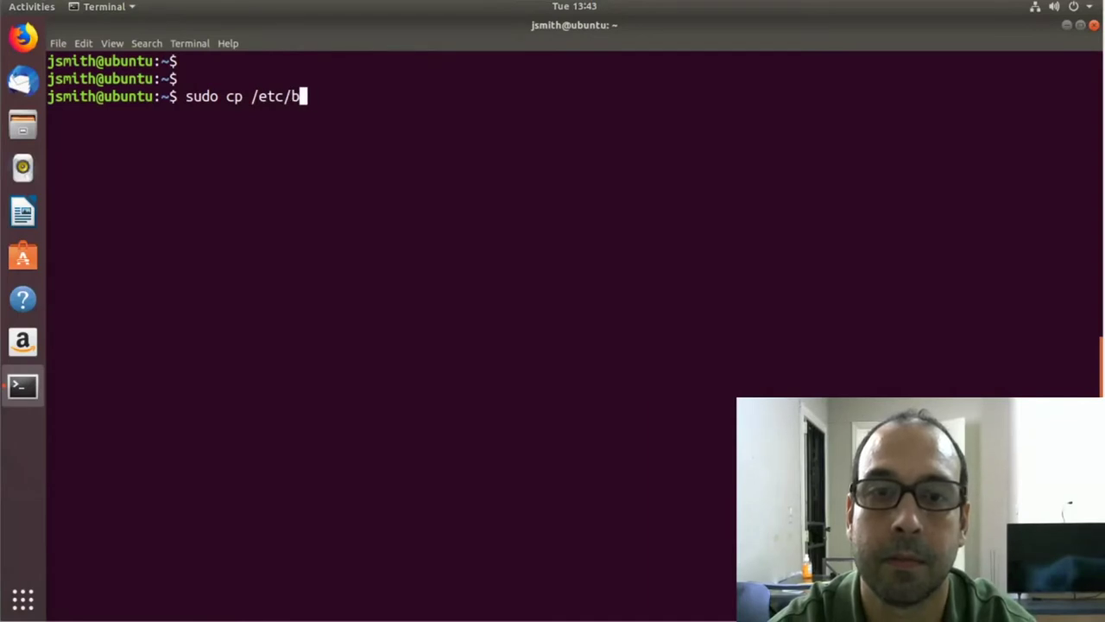
{"action": "type", "text": "cups/cupsd."}
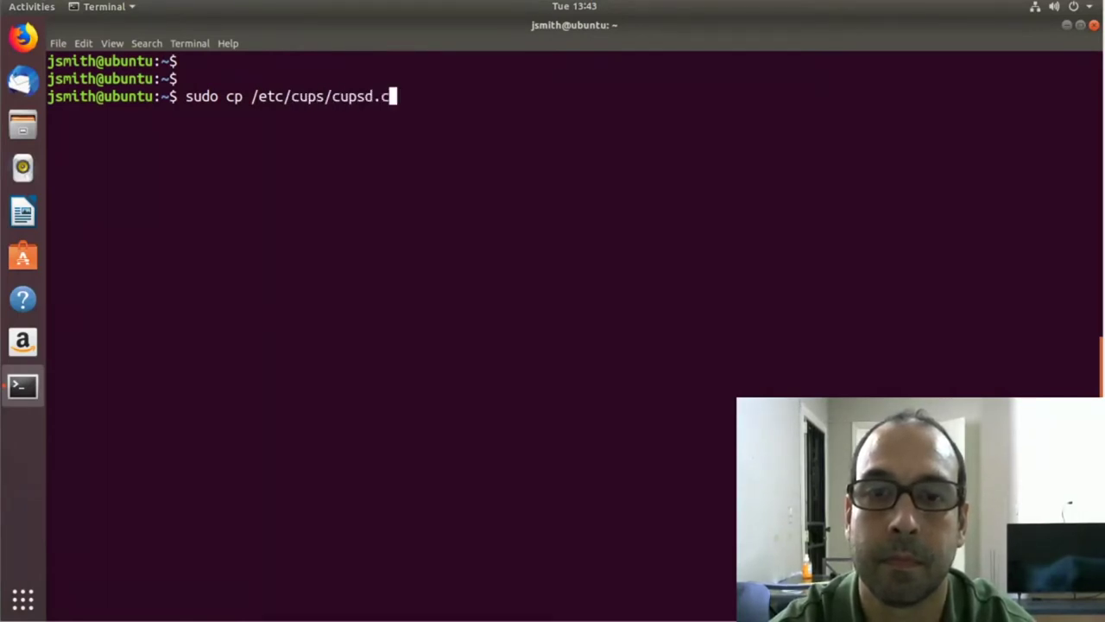
{"action": "type", "text": "conf "}
{"action": "type", "text": "/etc/"}
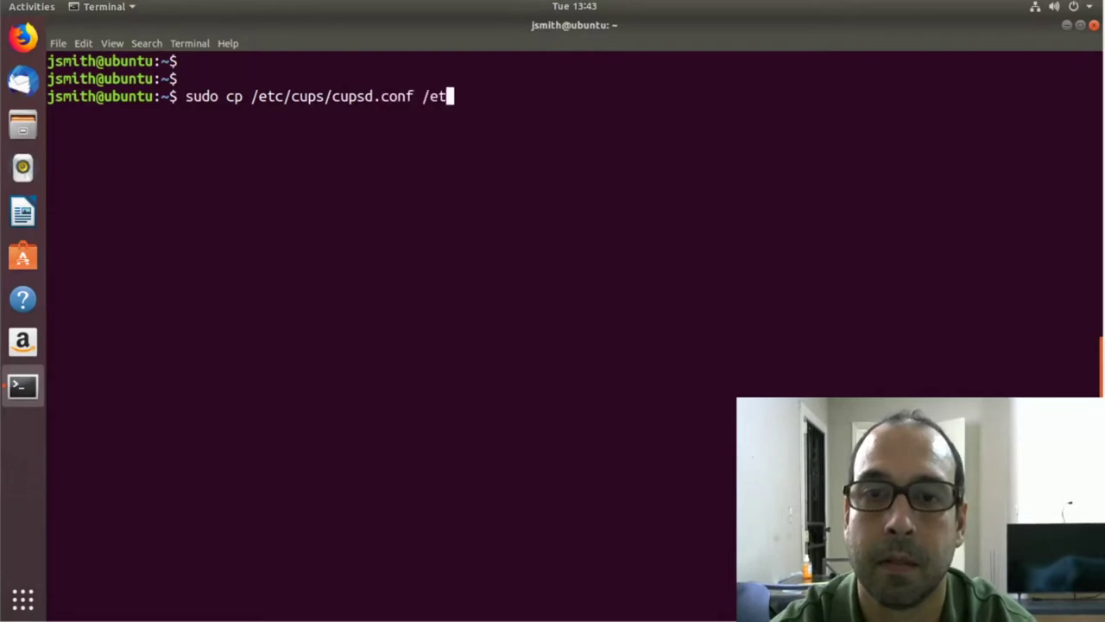
{"action": "type", "text": "cups"}
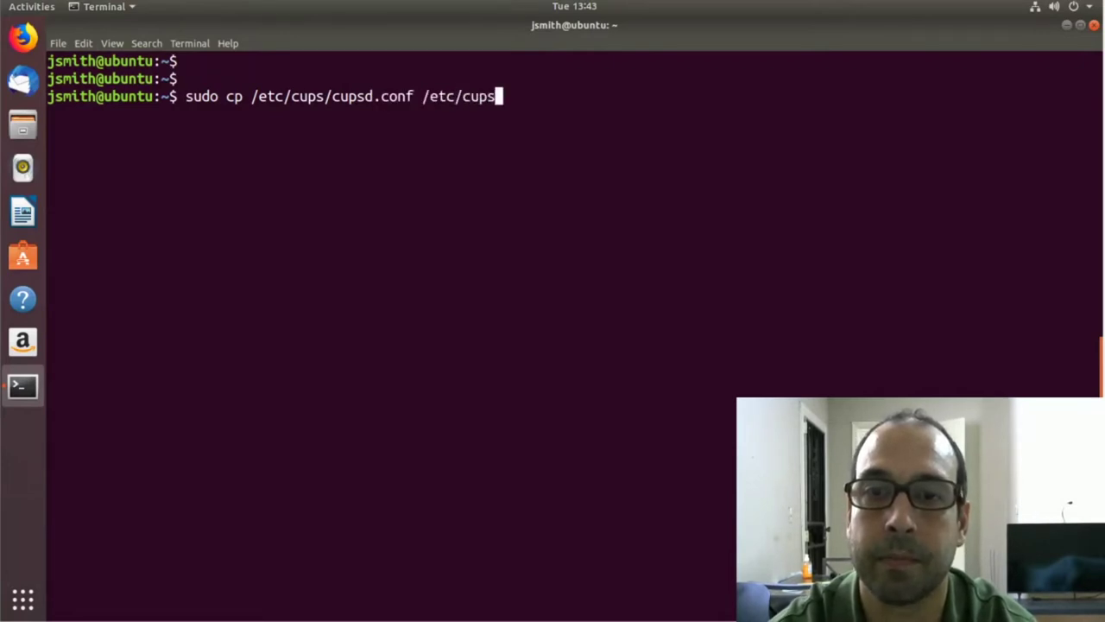
{"action": "type", "text": "/cups.d"}
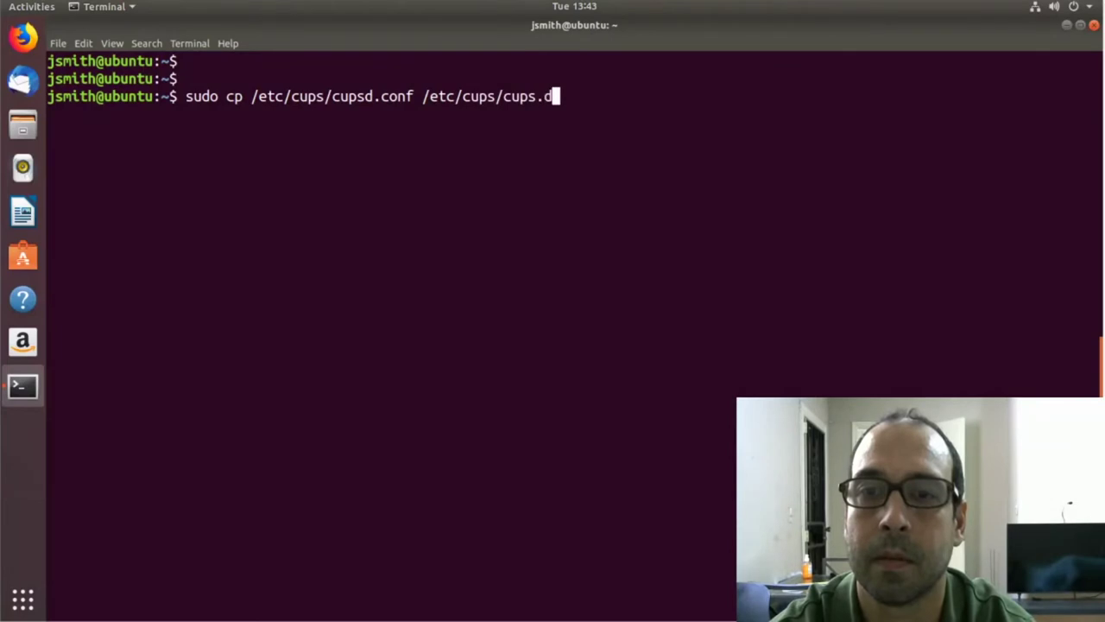
{"action": "key", "text": "BackSpace"}
{"action": "key", "text": "BackSpace"}
{"action": "type", "text": "d.conf"}
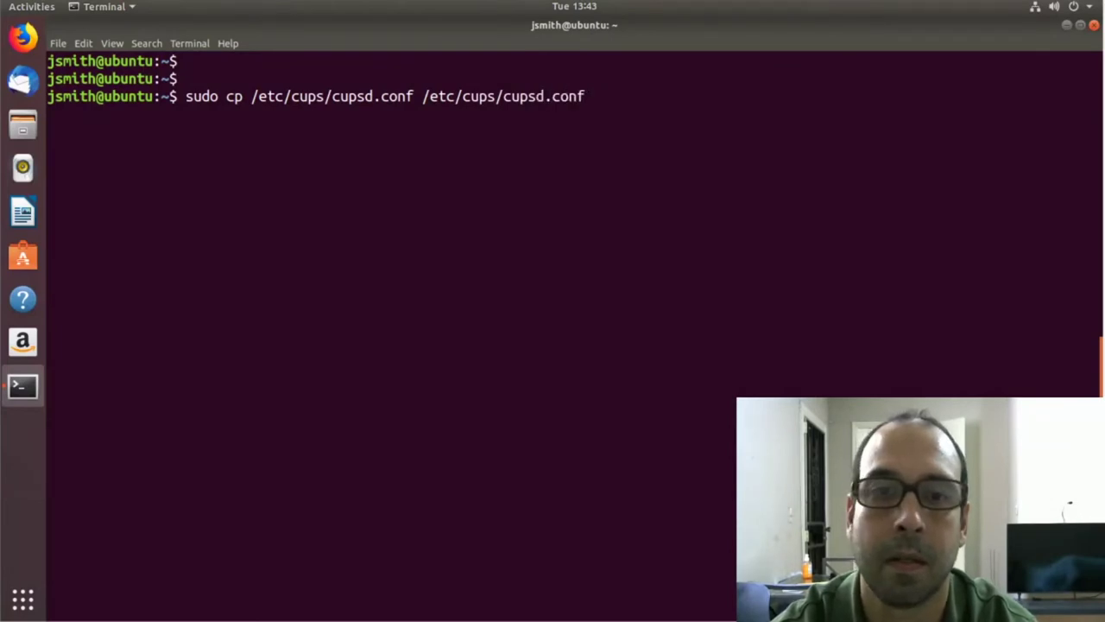
{"action": "type", "text": ".copy"}
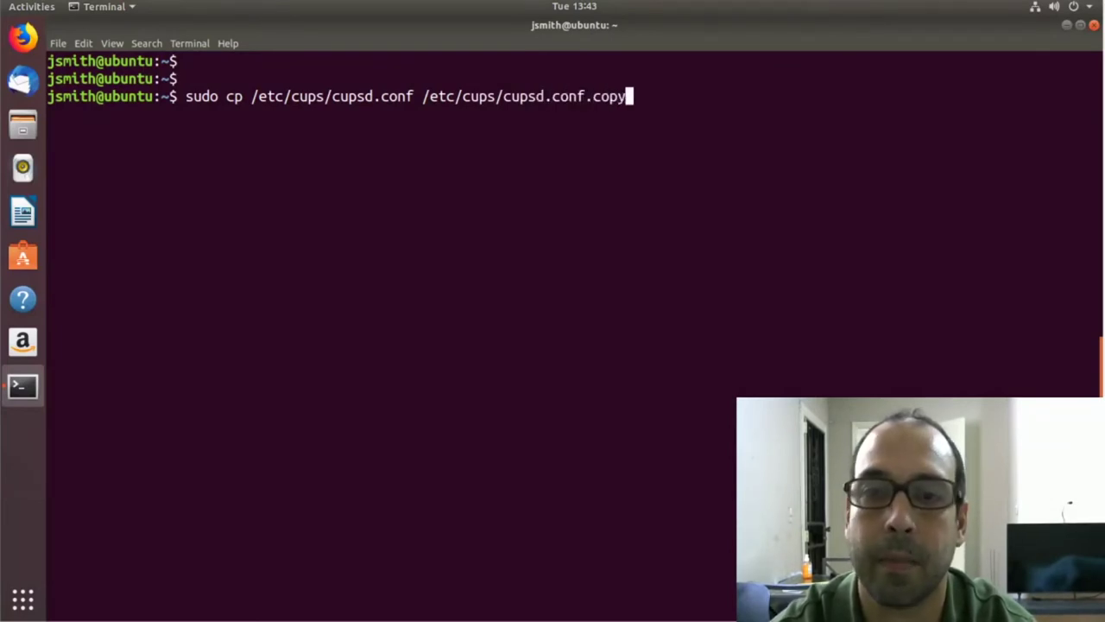
{"action": "key", "text": "Return"}
{"action": "key", "text": "Return"}
{"action": "key", "text": "Return"}
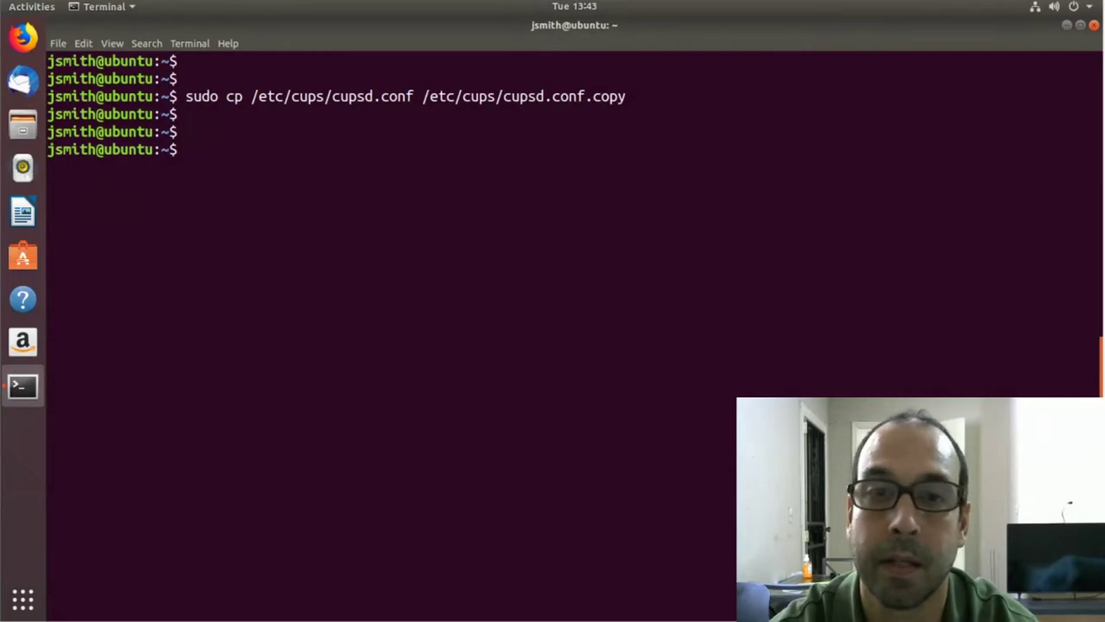
Open /etc/cups/cupsd.conf in vi as root.
{"action": "type", "text": "sudo vi "}
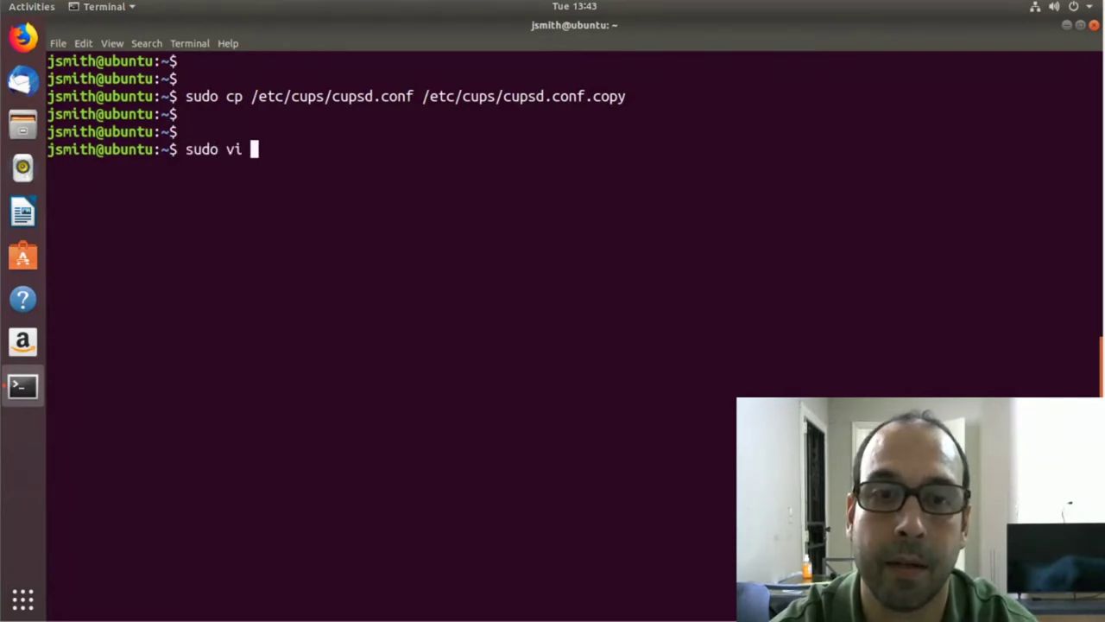
{"action": "type", "text": "/etc/"}
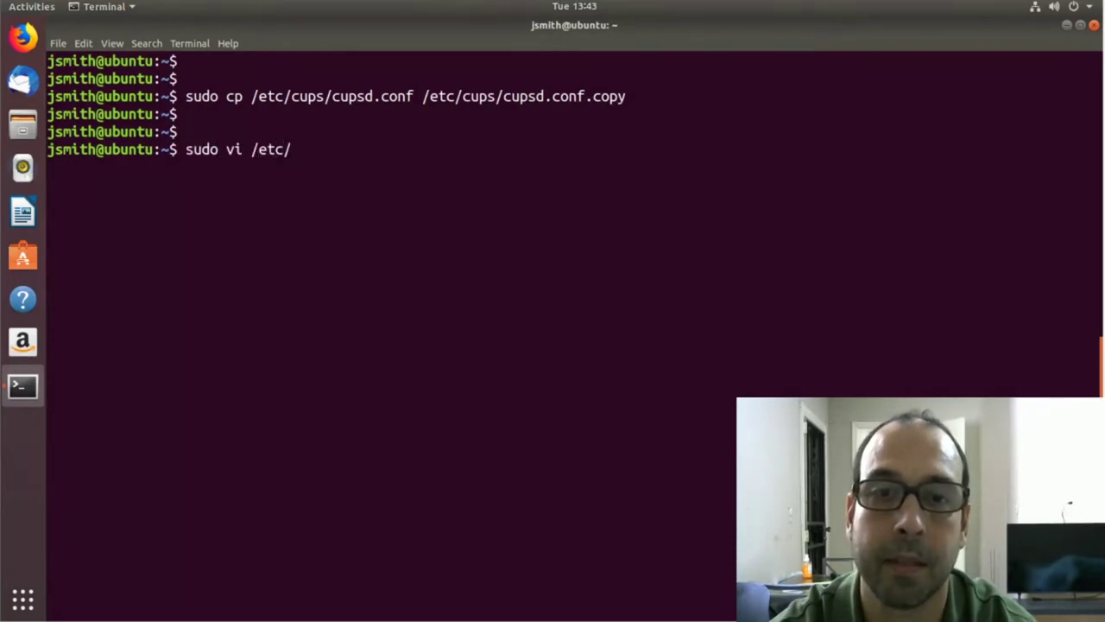
{"action": "type", "text": "cups/cups"}
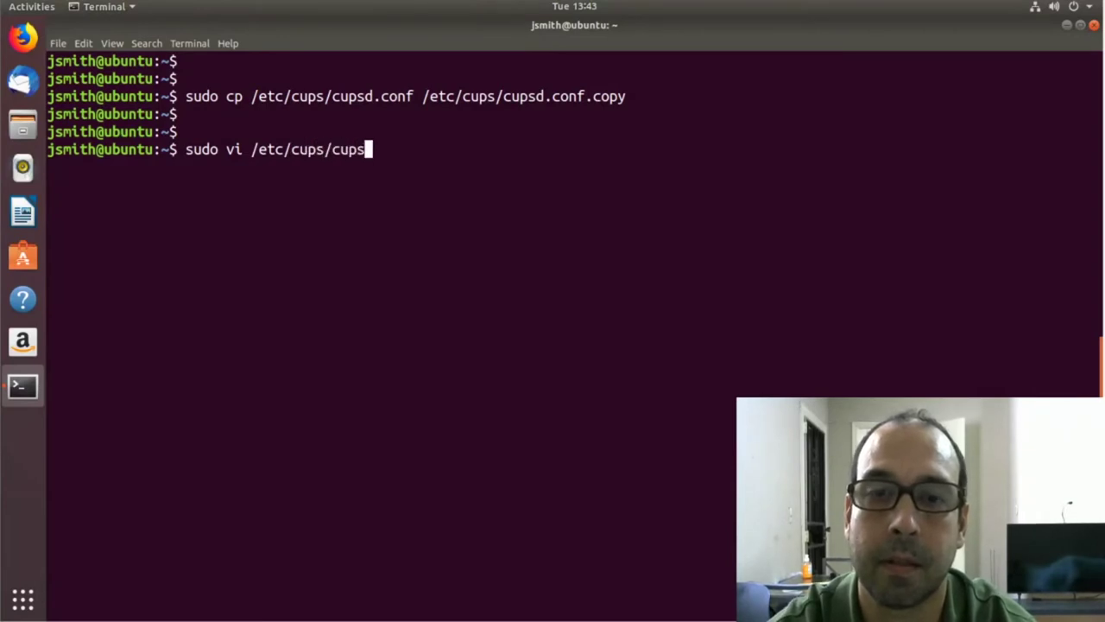
{"action": "type", "text": "d.conf"}
{"action": "key", "text": "Return"}
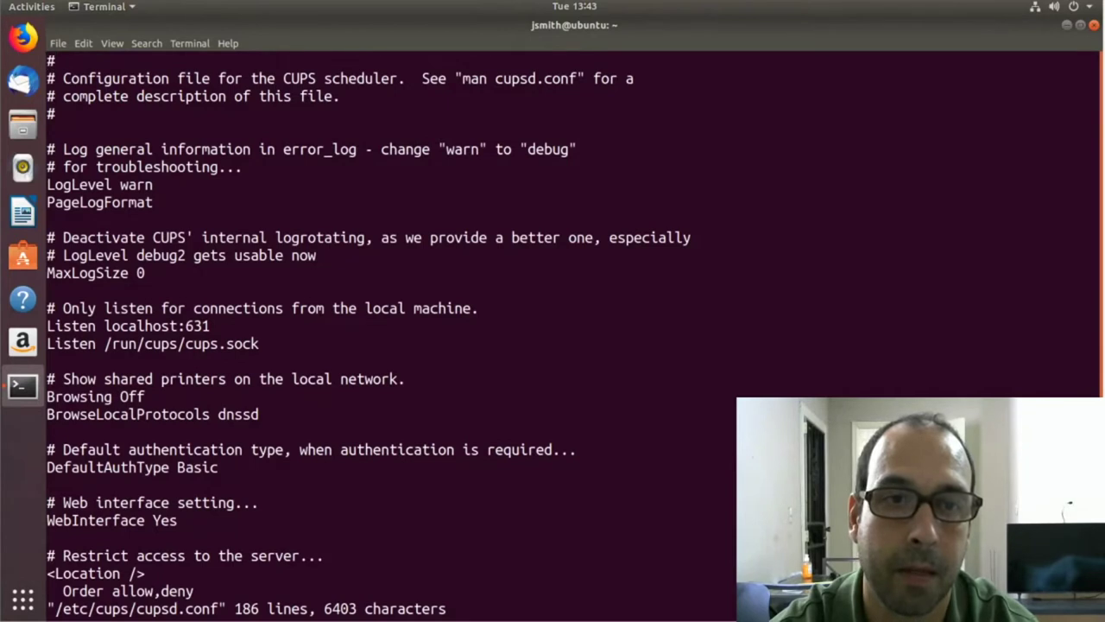
Delete the "Listen localhost:631" line from cupsd.conf.
{"action": "key", "text": "Down"}
{"action": "key", "text": "Down"}
{"action": "key", "text": "Down"}
{"action": "key", "text": "Down"}
{"action": "key", "text": "Down"}
{"action": "key", "text": "Down"}
{"action": "key", "text": "Down"}
{"action": "key", "text": "Down"}
{"action": "key", "text": "Down"}
{"action": "key", "text": "Down"}
{"action": "key", "text": "Down"}
{"action": "key", "text": "Down"}
{"action": "key", "text": "Down"}
{"action": "key", "text": "Down"}
{"action": "key", "text": "Down"}
{"action": "key", "text": "Down"}
{"action": "key", "text": "Down"}
{"action": "key", "text": "Down"}
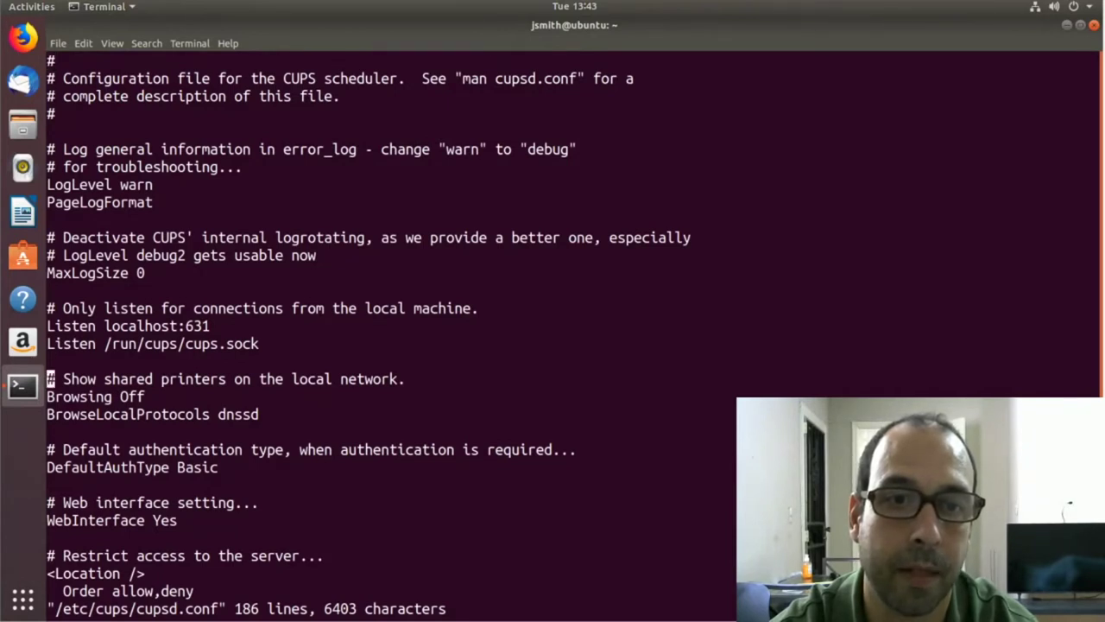
{"action": "key", "text": "Up"}
{"action": "key", "text": "Up"}
{"action": "key", "text": "Up"}
{"action": "key", "text": "Down"}
{"action": "key", "text": "Down"}
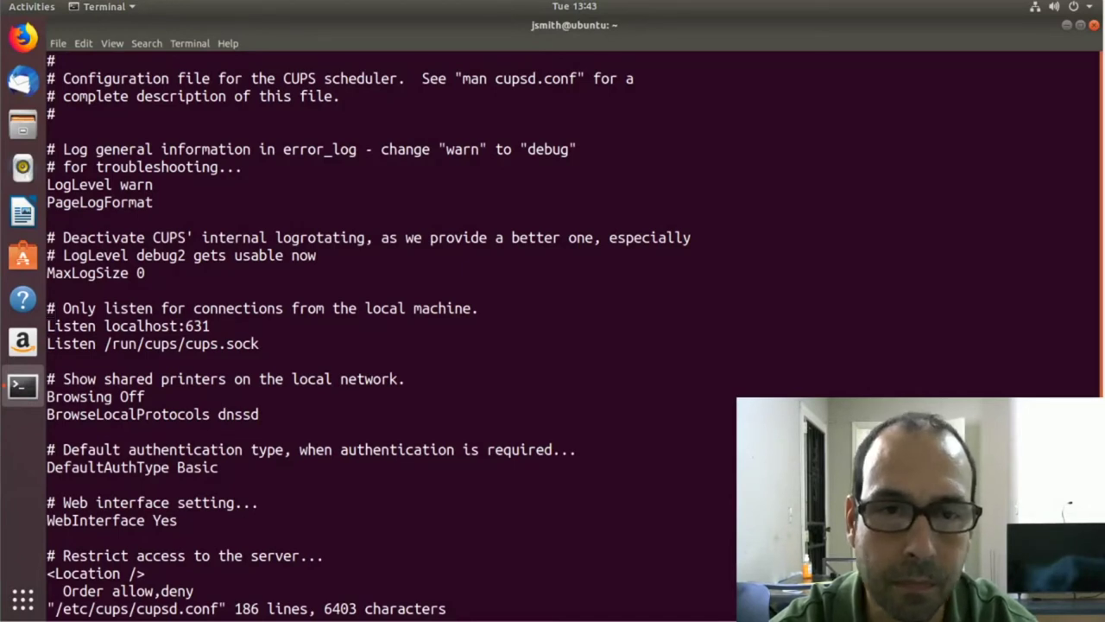
{"action": "key", "text": "Down"}
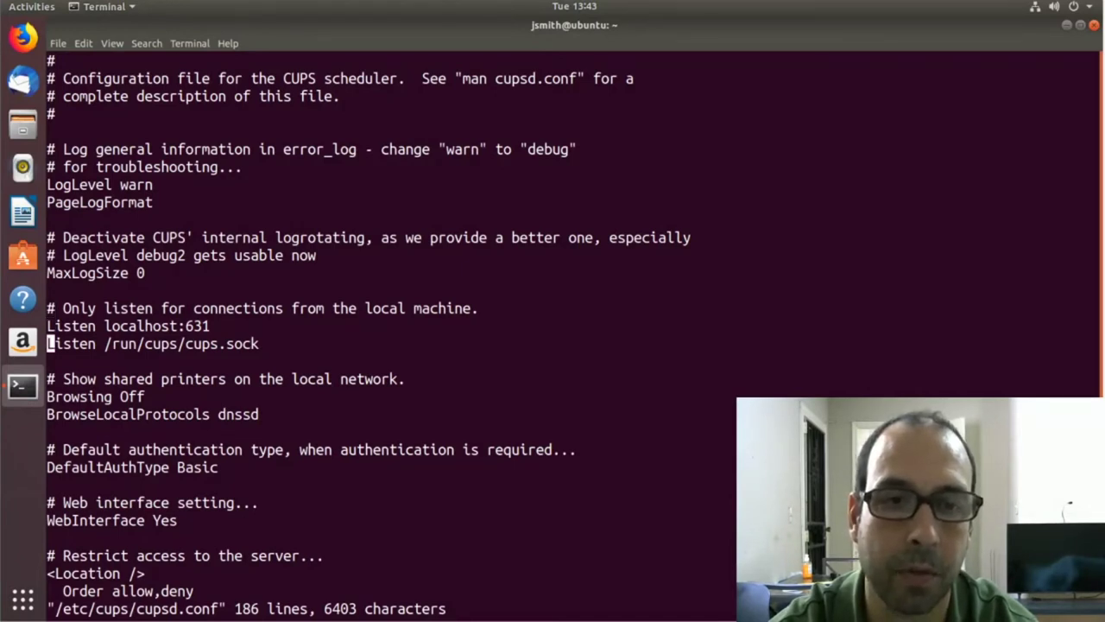
{"action": "key", "text": "Up"}
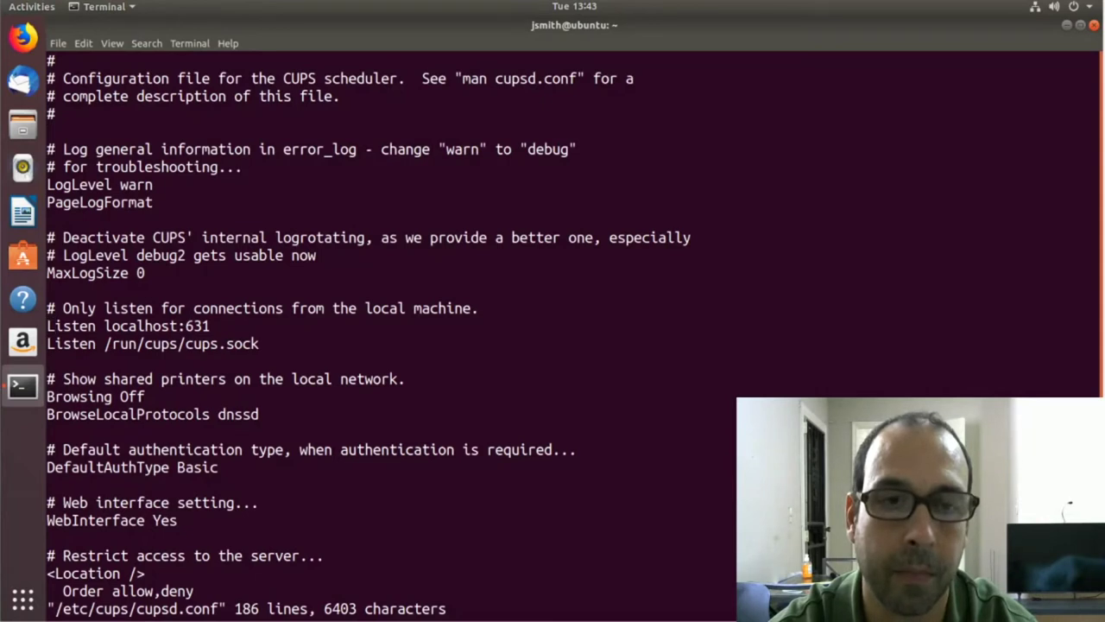
{"action": "key", "text": "d"}
{"action": "key", "text": "d"}
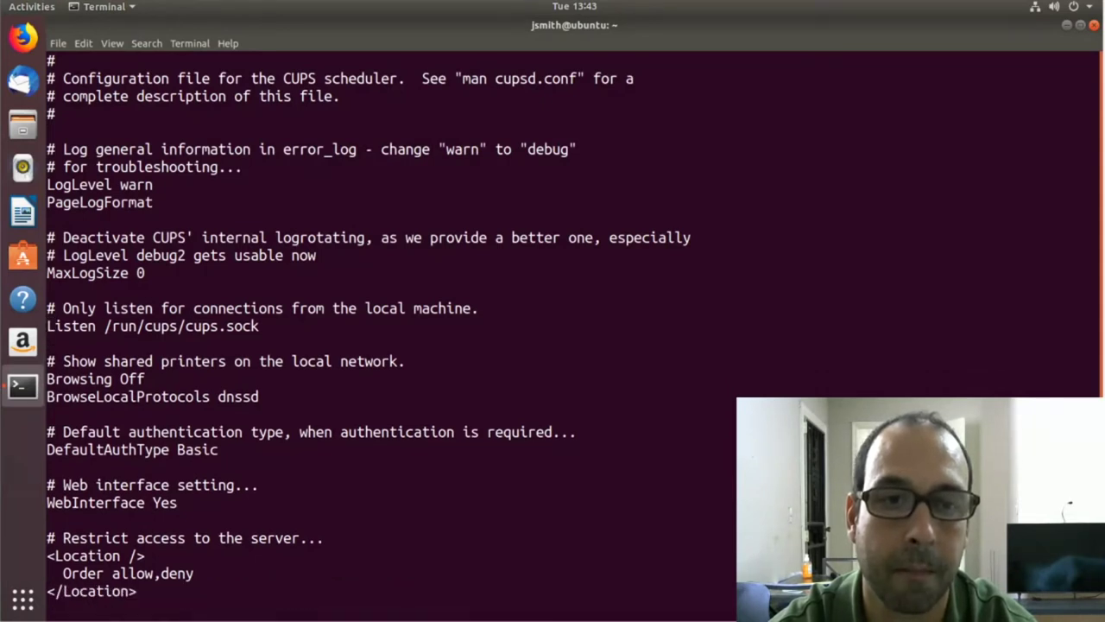
Insert the line "Port 631" directly above "Listen /run/cups/cups.sock" and return to command mode.
{"action": "key", "text": "O"}
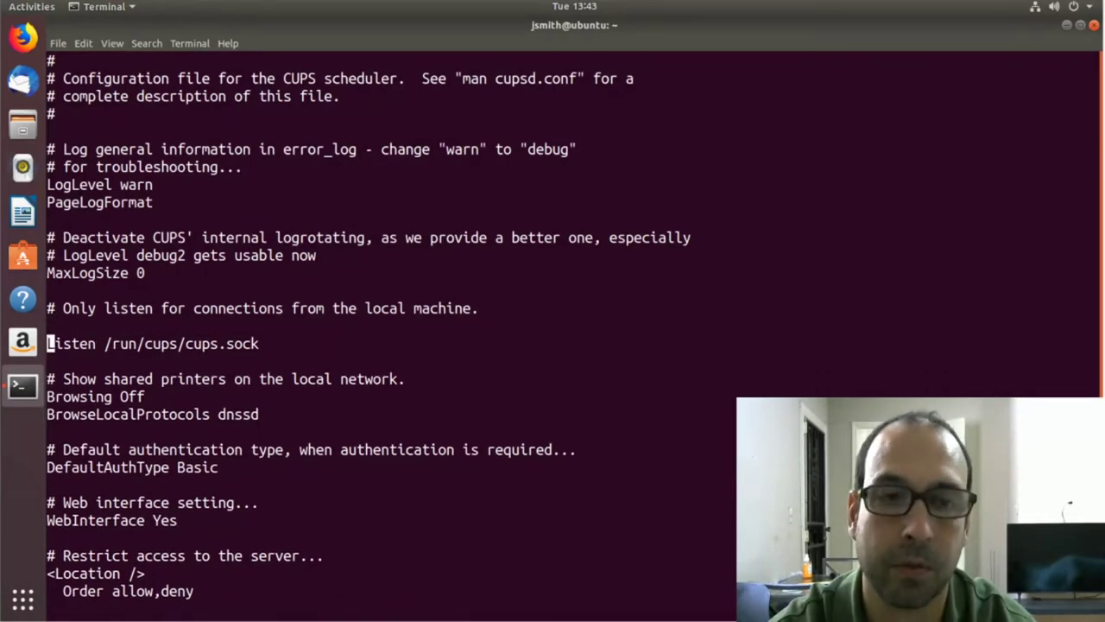
{"action": "key", "text": "Down"}
{"action": "key", "text": "Up"}
{"action": "key", "text": "Up"}
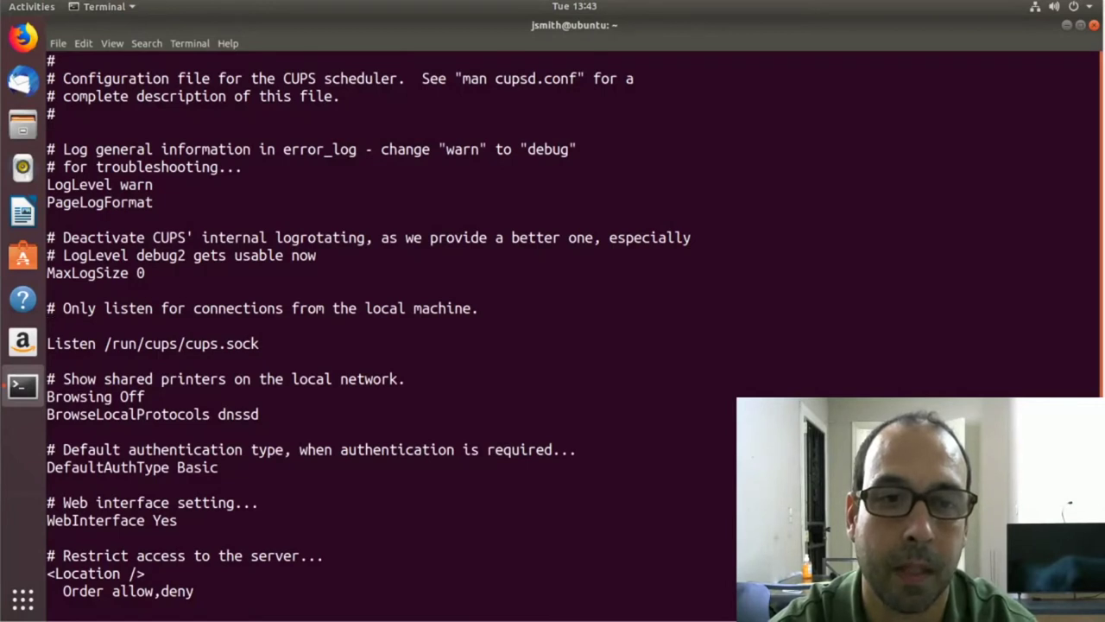
{"action": "type", "text": "p"}
{"action": "key", "text": "BackSpace"}
{"action": "type", "text": "Pri"}
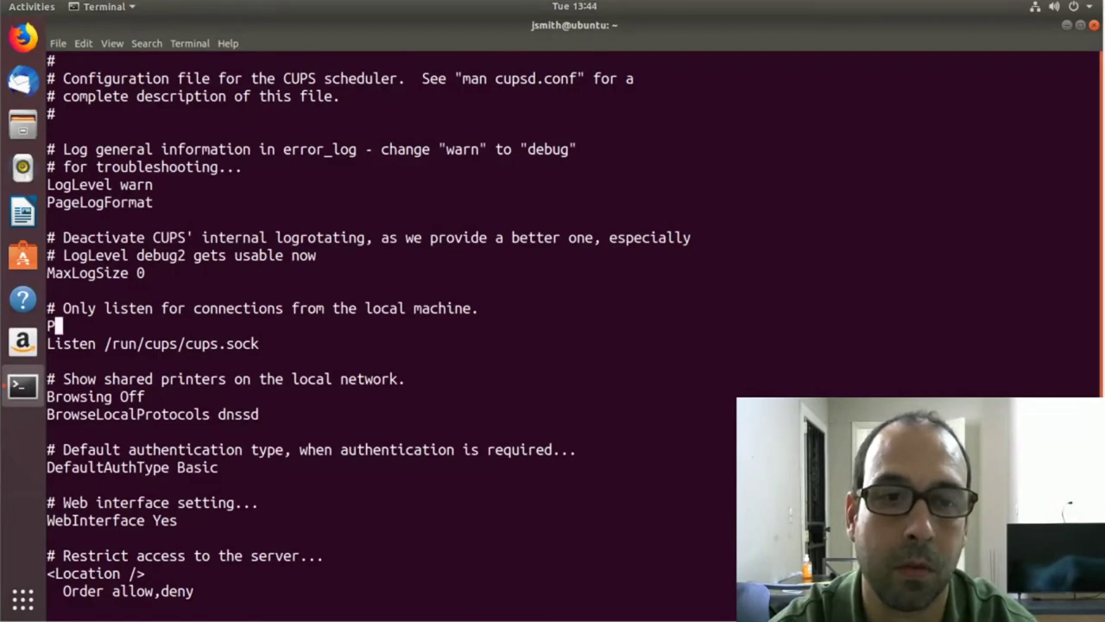
{"action": "key", "text": "BackSpace"}
{"action": "key", "text": "BackSpace"}
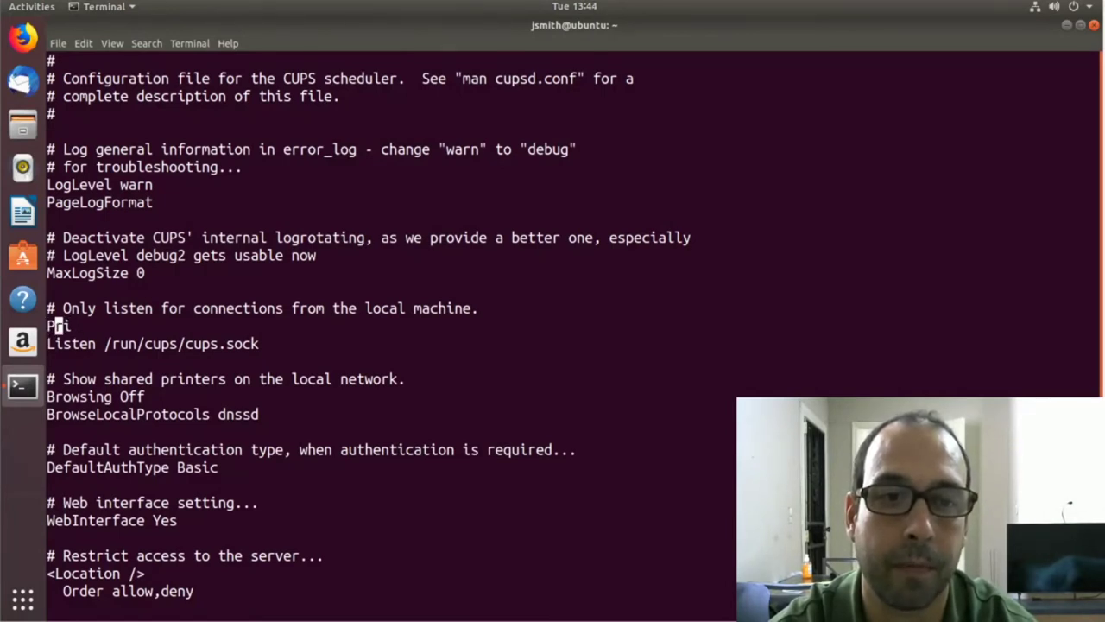
{"action": "type", "text": "ort "}
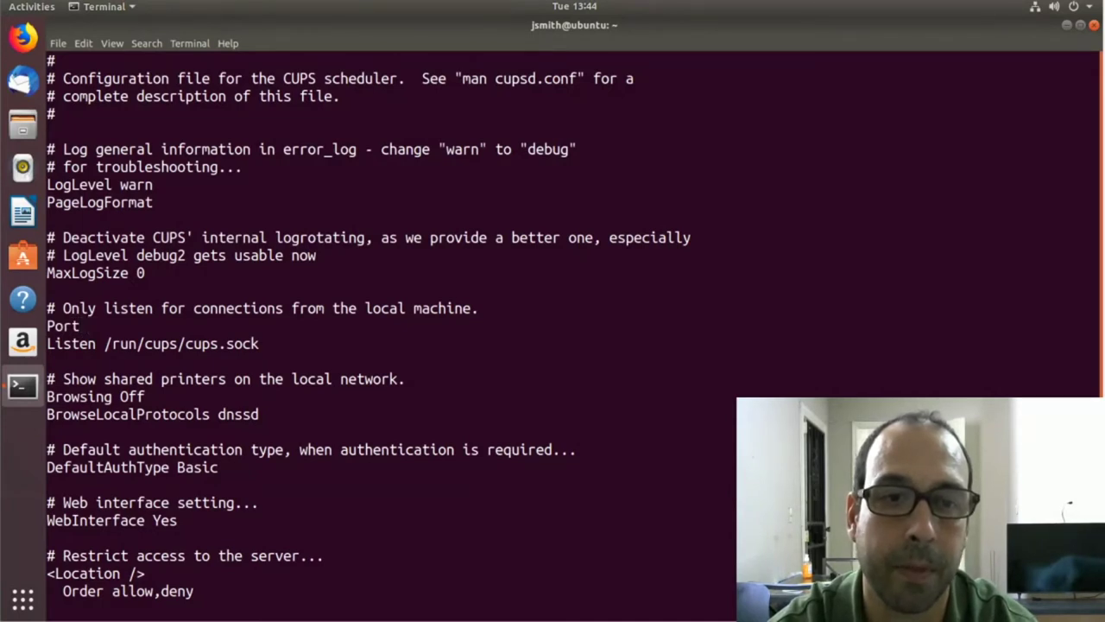
{"action": "type", "text": "631"}
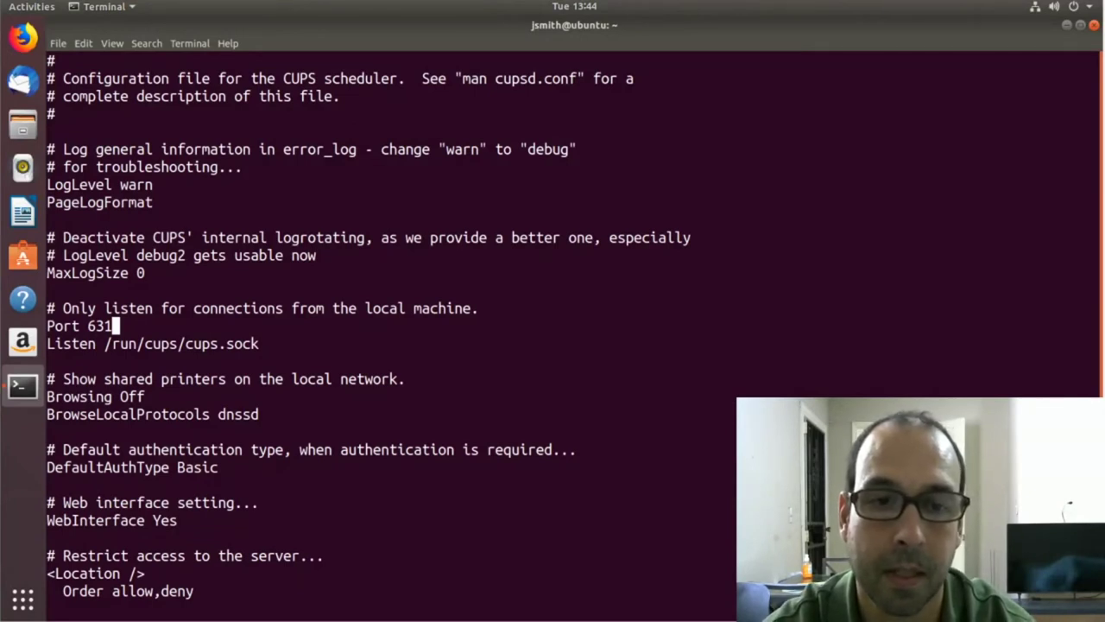
{"action": "key", "text": "Escape"}
Add the line "Allow all" below "Order allow,deny" in the <Location /> block and return to command mode.
{"action": "key", "text": "Down"}
{"action": "key", "text": "Down"}
{"action": "key", "text": "Down"}
{"action": "key", "text": "Down"}
{"action": "key", "text": "Down"}
{"action": "key", "text": "Down"}
{"action": "key", "text": "Down"}
{"action": "key", "text": "Down"}
{"action": "key", "text": "Down"}
{"action": "key", "text": "Down"}
{"action": "key", "text": "Down"}
{"action": "key", "text": "Down"}
{"action": "key", "text": "Down"}
{"action": "key", "text": "Down"}
{"action": "key", "text": "Down"}
{"action": "key", "text": "Down"}
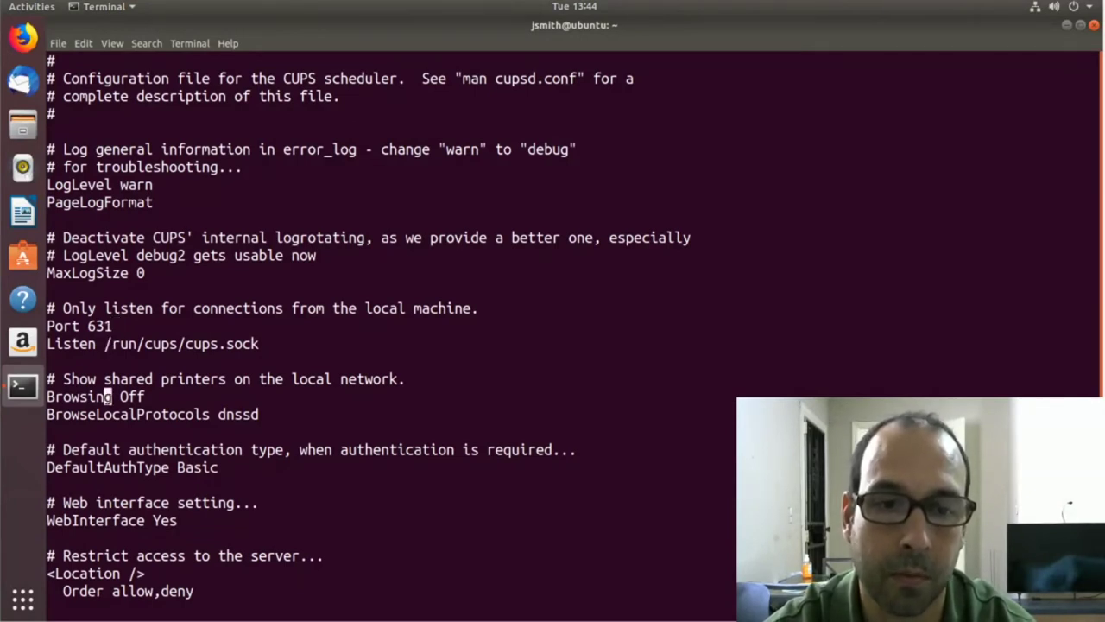
{"action": "key", "text": "Up"}
{"action": "key", "text": "Up"}
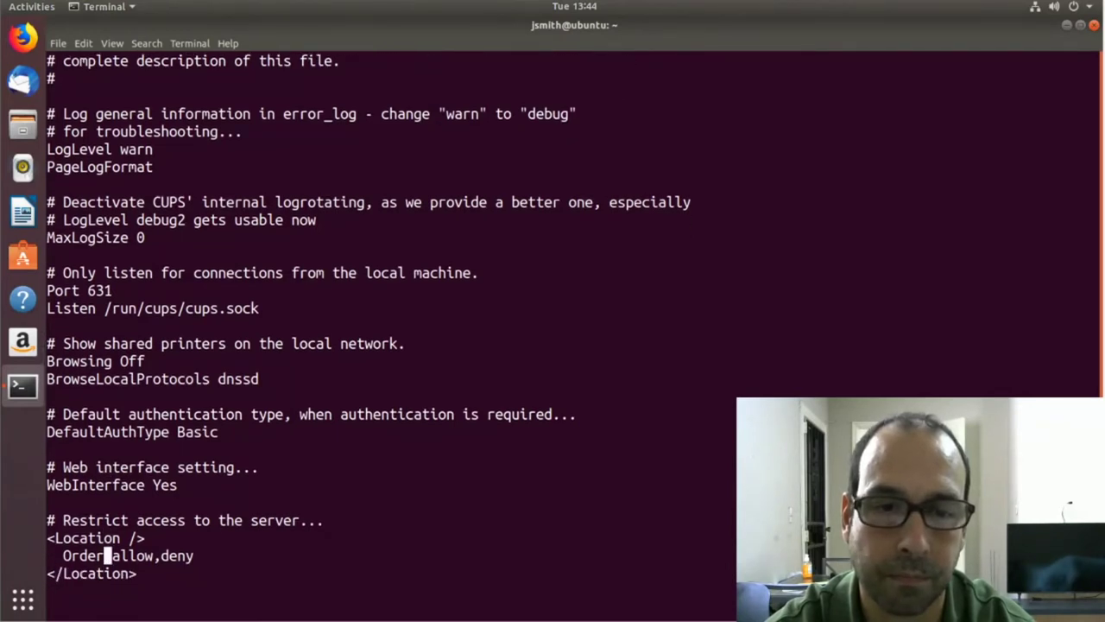
{"action": "key", "text": "$"}
{"action": "key", "text": "a"}
{"action": "key", "text": "Return"}
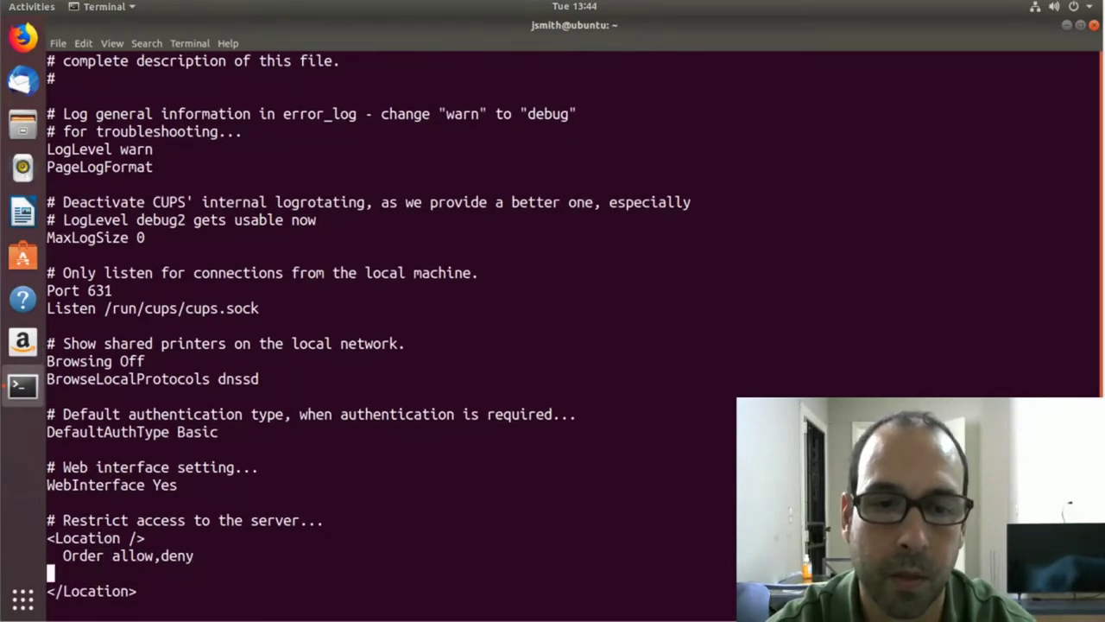
{"action": "type", "text": "Allo"}
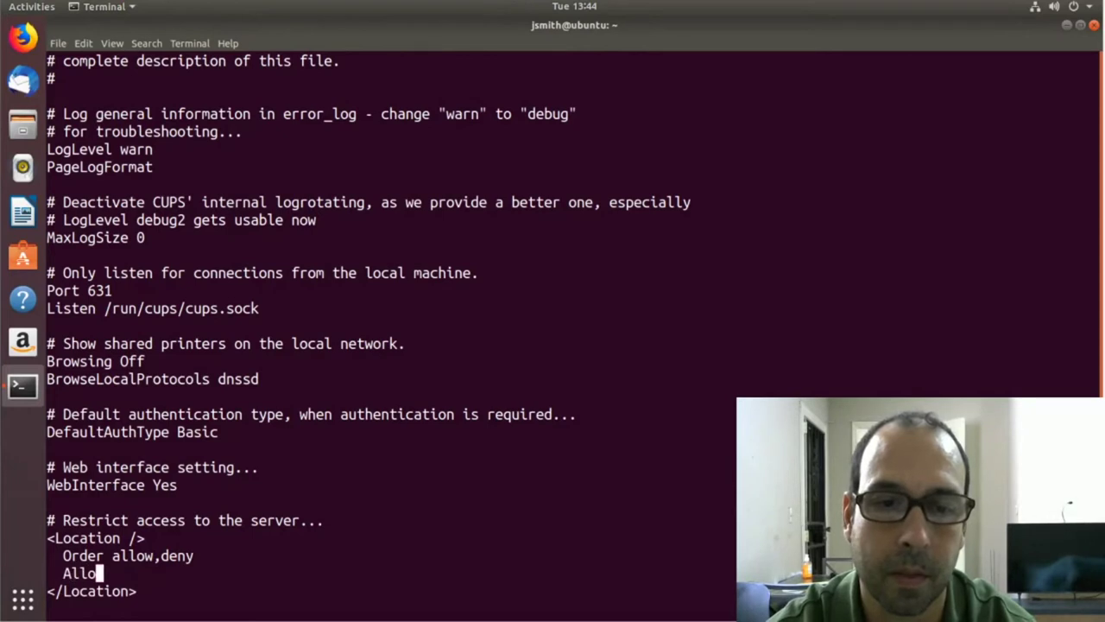
{"action": "type", "text": "w all"}
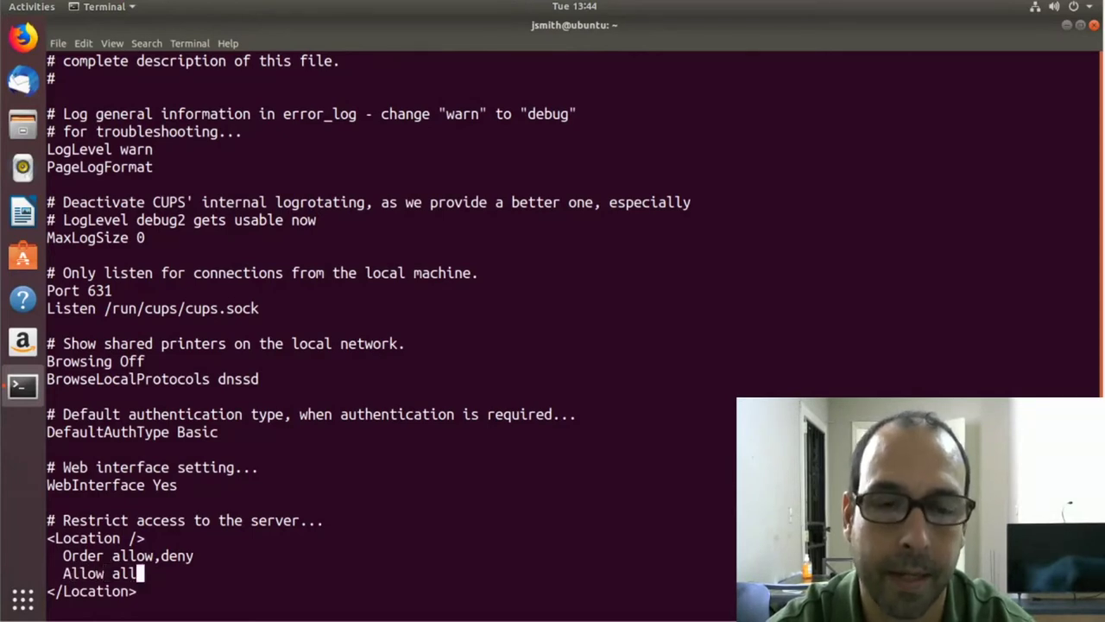
{"action": "key", "text": "Escape"}
Add the line "Allow all" below "Order allow,deny" in the <Location /admin> block and return to command mode.
{"action": "key", "text": "j"}
{"action": "key", "text": "j"}
{"action": "key", "text": "j"}
{"action": "key", "text": "j"}
{"action": "key", "text": "j"}
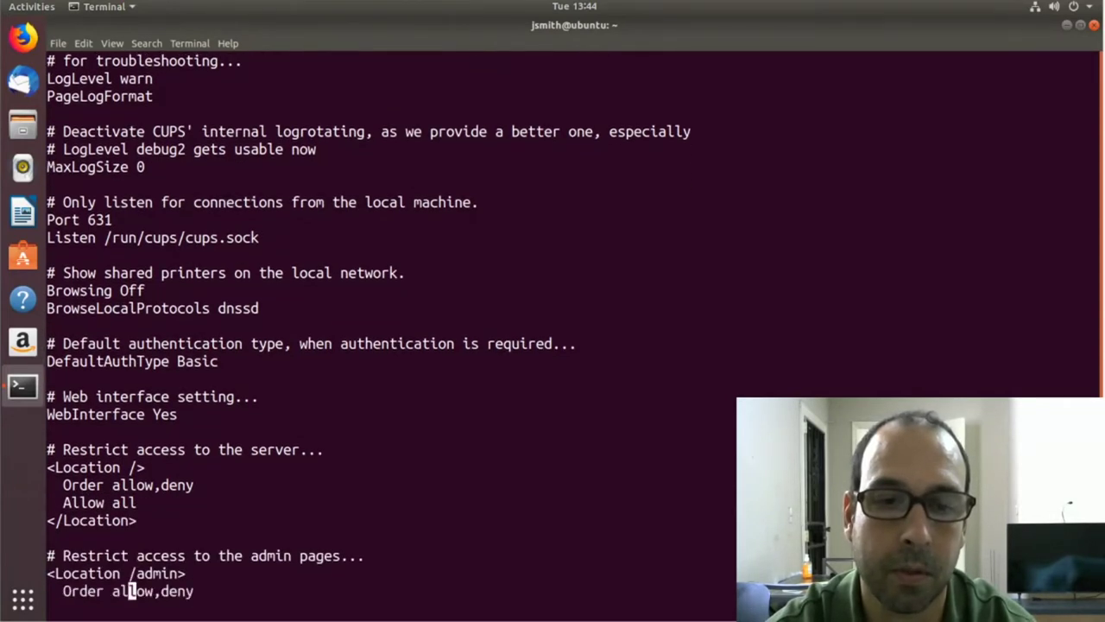
{"action": "key", "text": "$"}
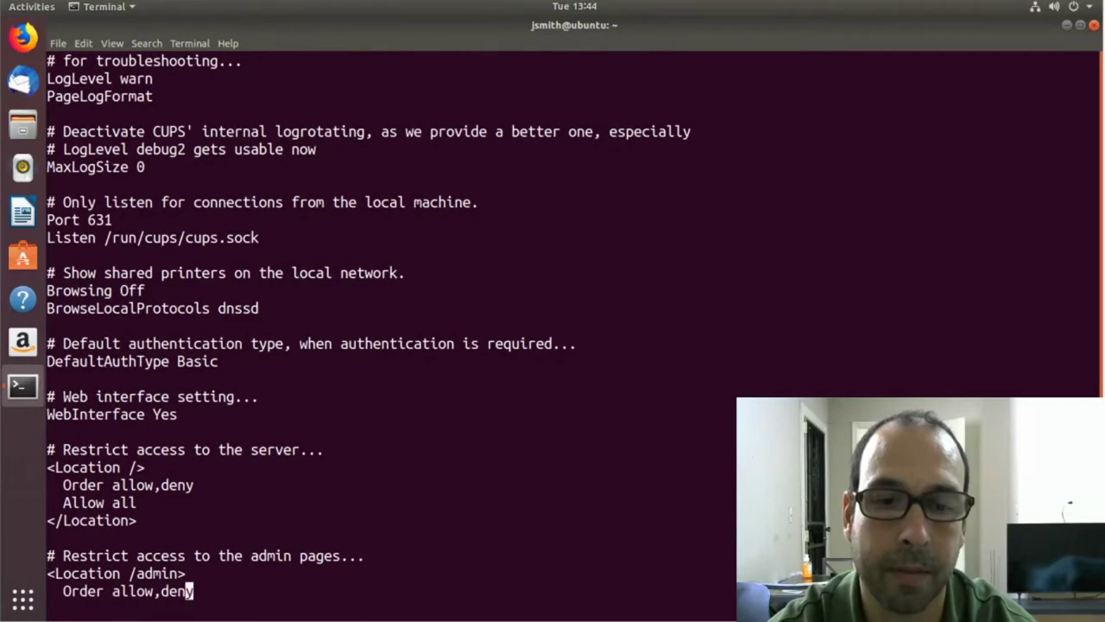
{"action": "key", "text": "a"}
{"action": "key", "text": "Return"}
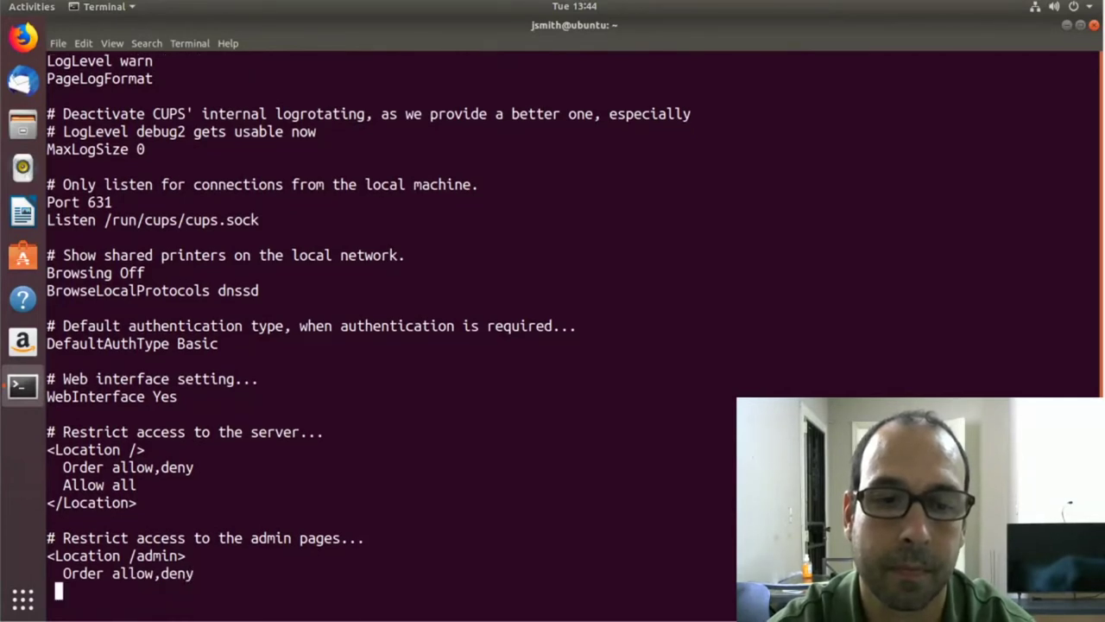
{"action": "type", "text": "Allow "}
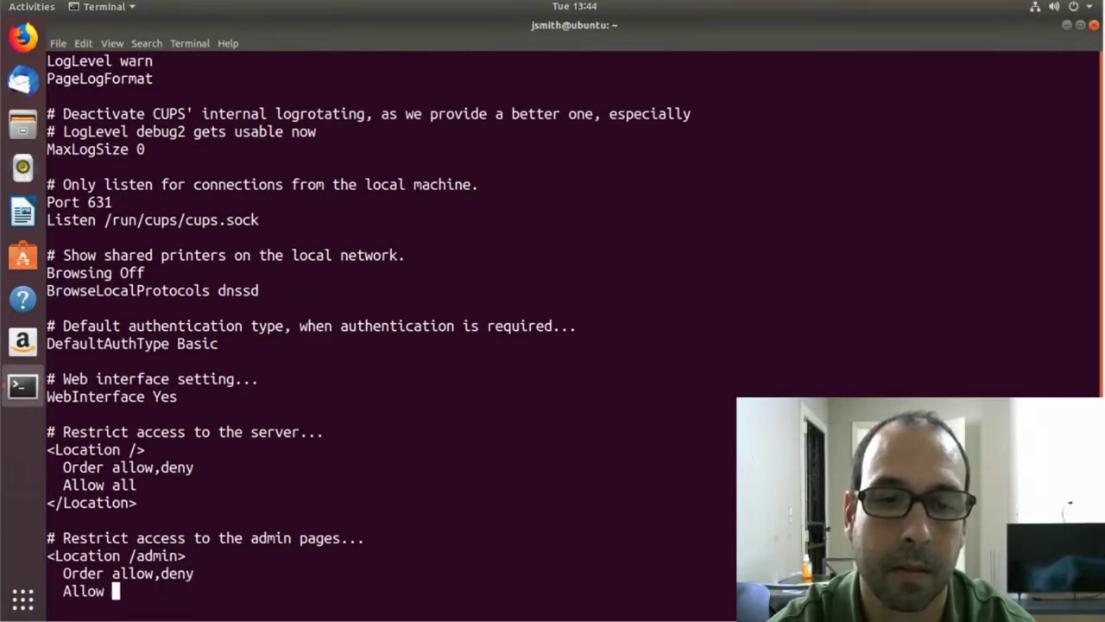
{"action": "type", "text": "all"}
{"action": "key", "text": "Escape"}
Add the line "Allow all" below "AuthType Default" in the <Location /admin/conf> block and return to command mode.
{"action": "key", "text": "j"}
{"action": "key", "text": "j"}
{"action": "key", "text": "j"}
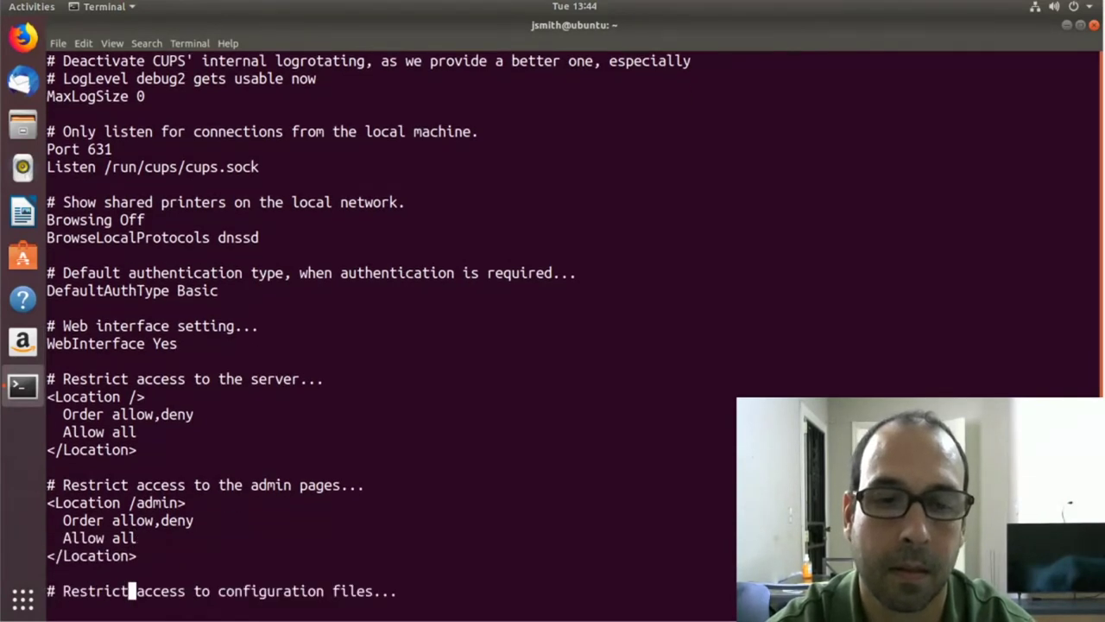
{"action": "key", "text": "j"}
{"action": "key", "text": "j"}
{"action": "key", "text": "$"}
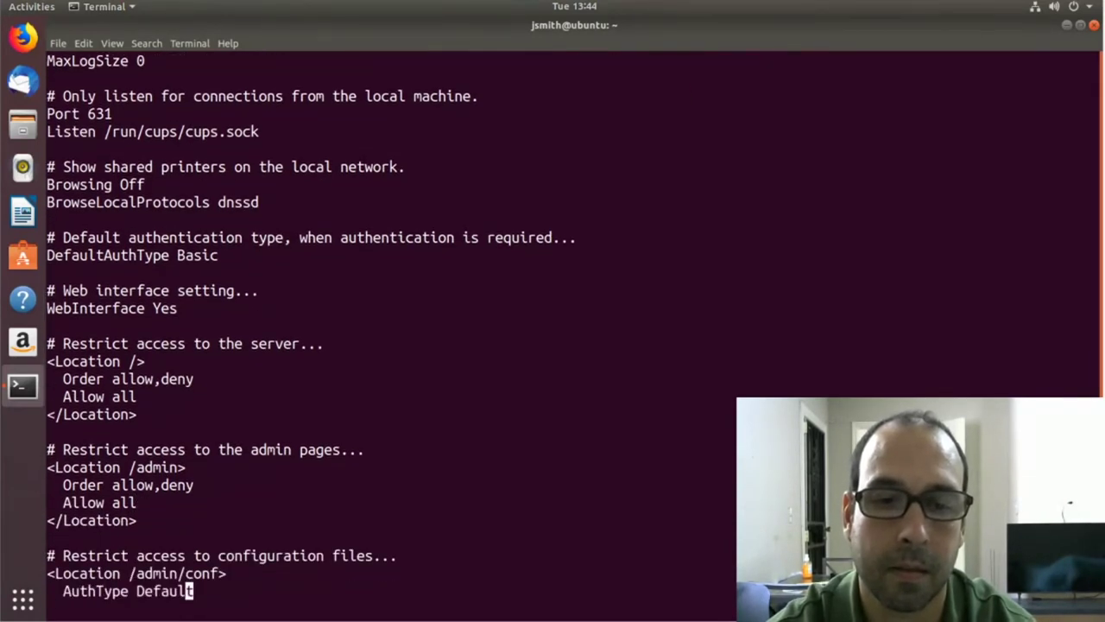
{"action": "key", "text": "a"}
{"action": "key", "text": "Return"}
{"action": "type", "text": "Allow "}
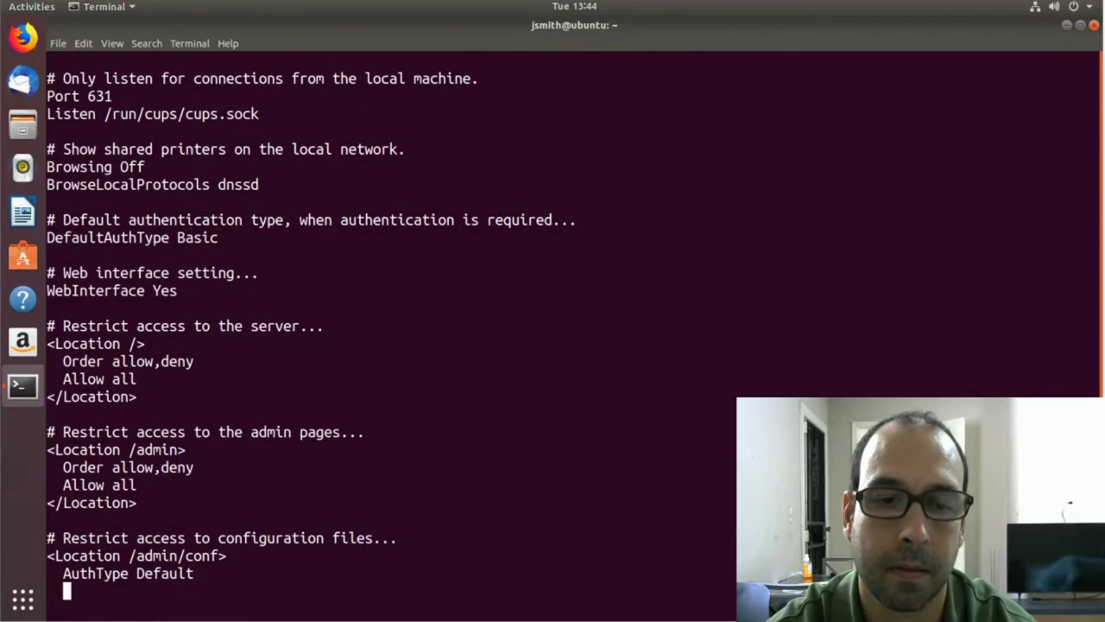
{"action": "type", "text": "all"}
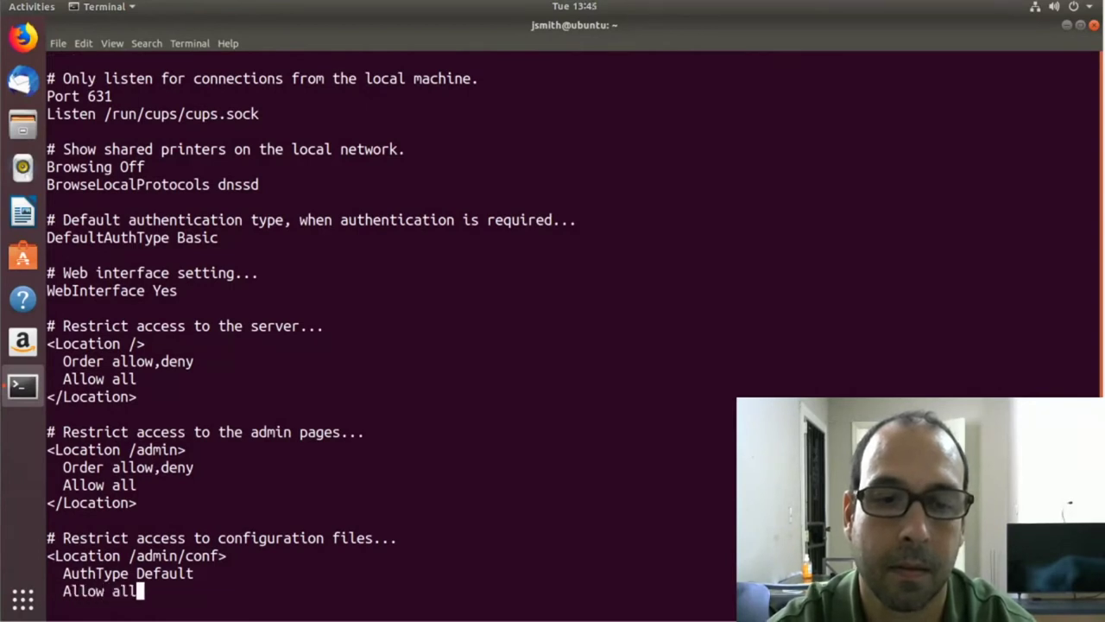
{"action": "key", "text": "Escape"}
Add the line "Allow allow" below "Order allow,deny" in the <Location /admin/conf> block and return to command mode.
{"action": "key", "text": "j"}
{"action": "key", "text": "j"}
{"action": "key", "text": "j"}
{"action": "key", "text": "j"}
{"action": "key", "text": "j"}
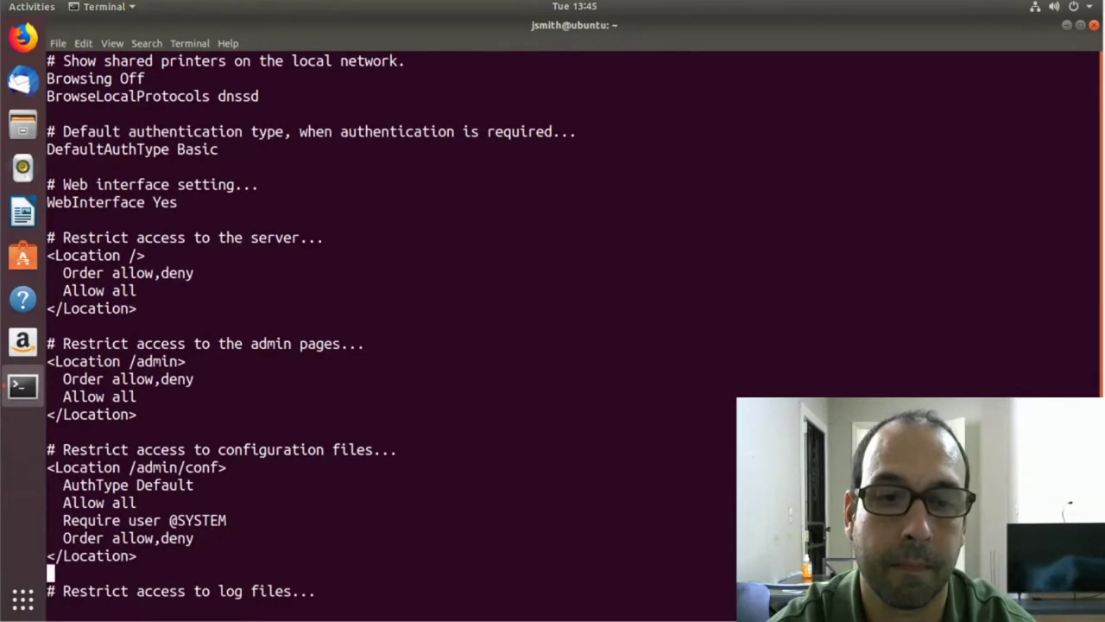
{"action": "key", "text": "k"}
{"action": "key", "text": "k"}
{"action": "key", "text": "A"}
{"action": "key", "text": "Return"}
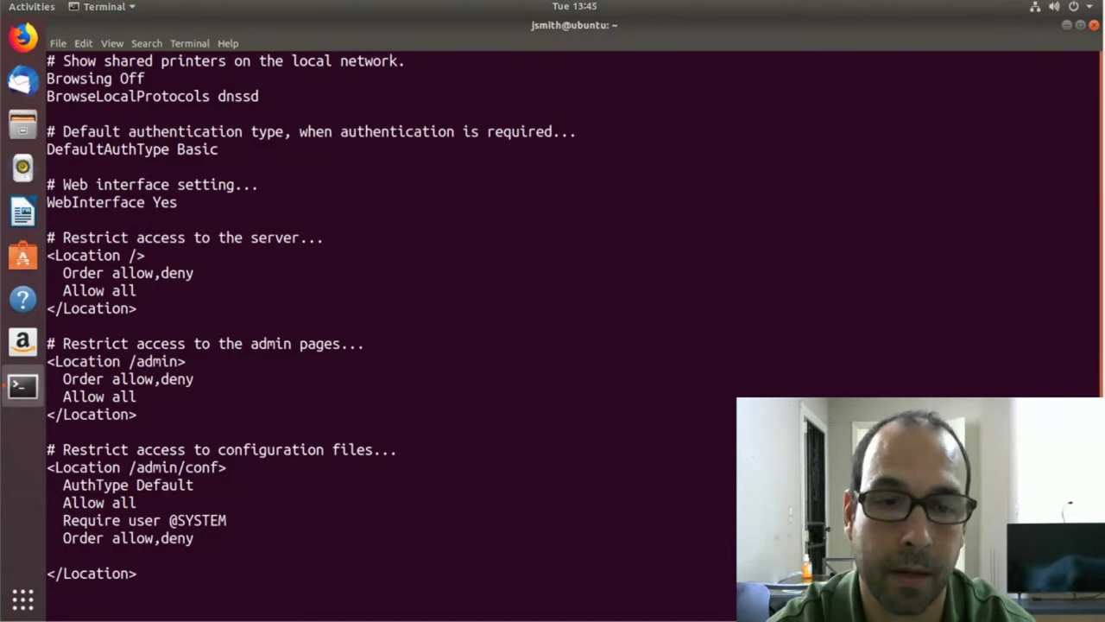
{"action": "type", "text": "Allow allow"}
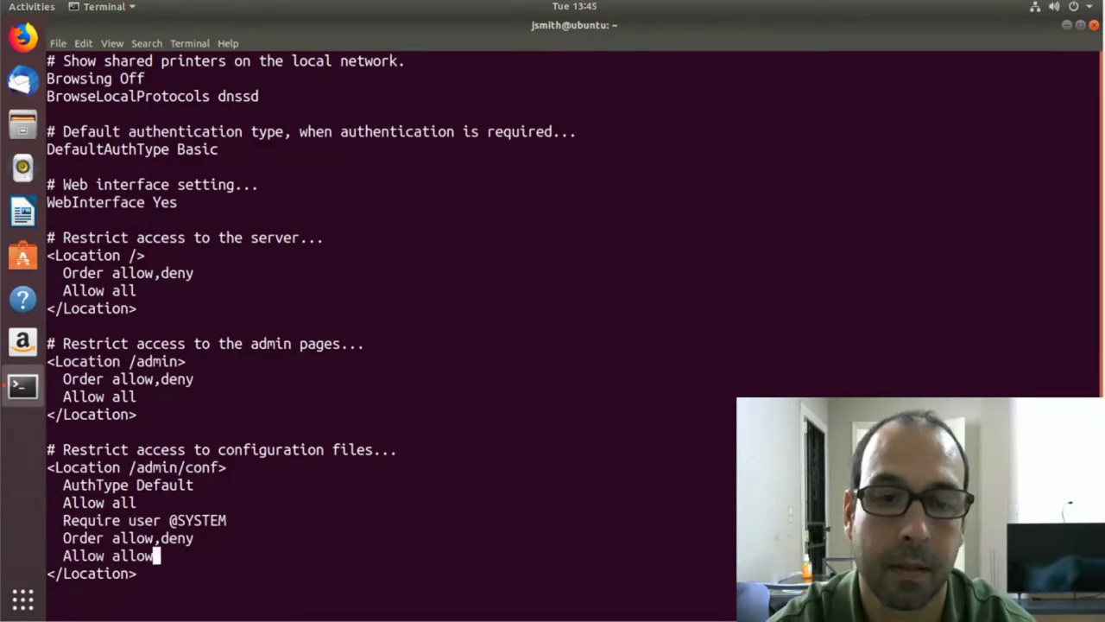
{"action": "key", "text": "Escape"}
Save cupsd.conf and quit vi with ":wq", then add two blank prompt lines.
{"action": "key", "text": "colon"}
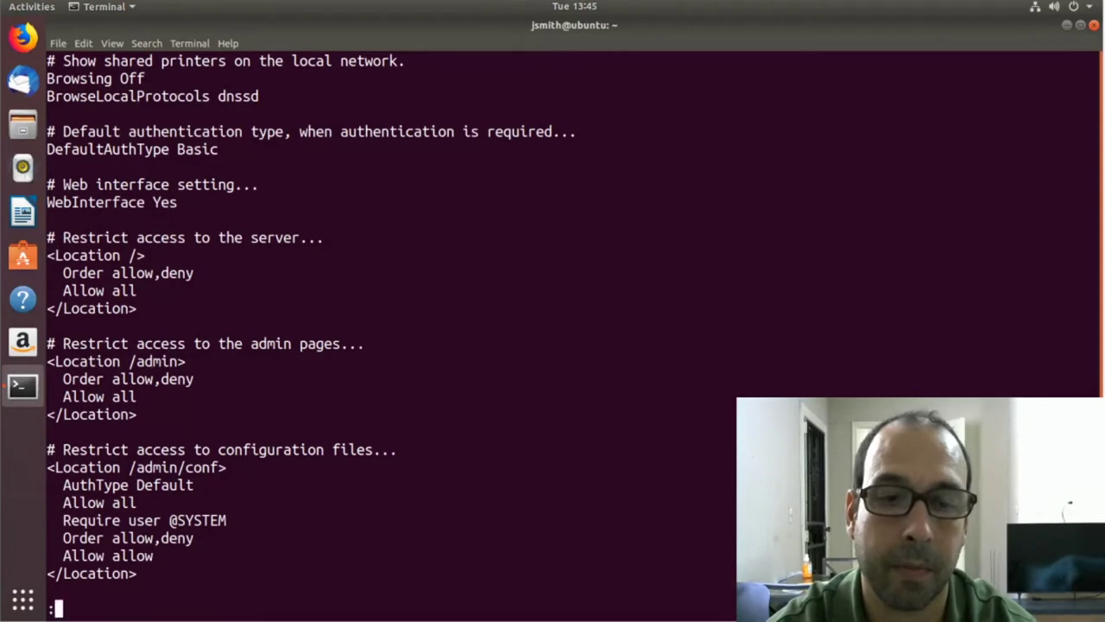
{"action": "type", "text": "wq"}
{"action": "key", "text": "Return"}
{"action": "key", "text": "Return"}
{"action": "key", "text": "Return"}
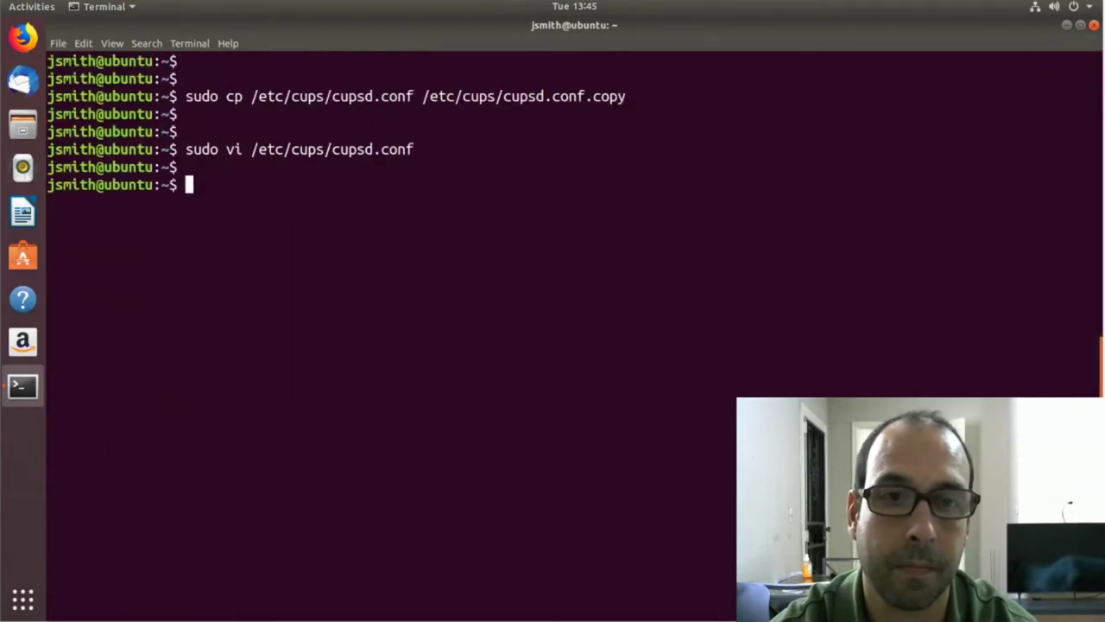
Restart the CUPS service by running "sudo systemctl restart cups", then add two blank prompt lines.
{"action": "type", "text": "sduo"}
{"action": "key", "text": "BackSpace"}
{"action": "key", "text": "BackSpace"}
{"action": "key", "text": "BackSpace"}
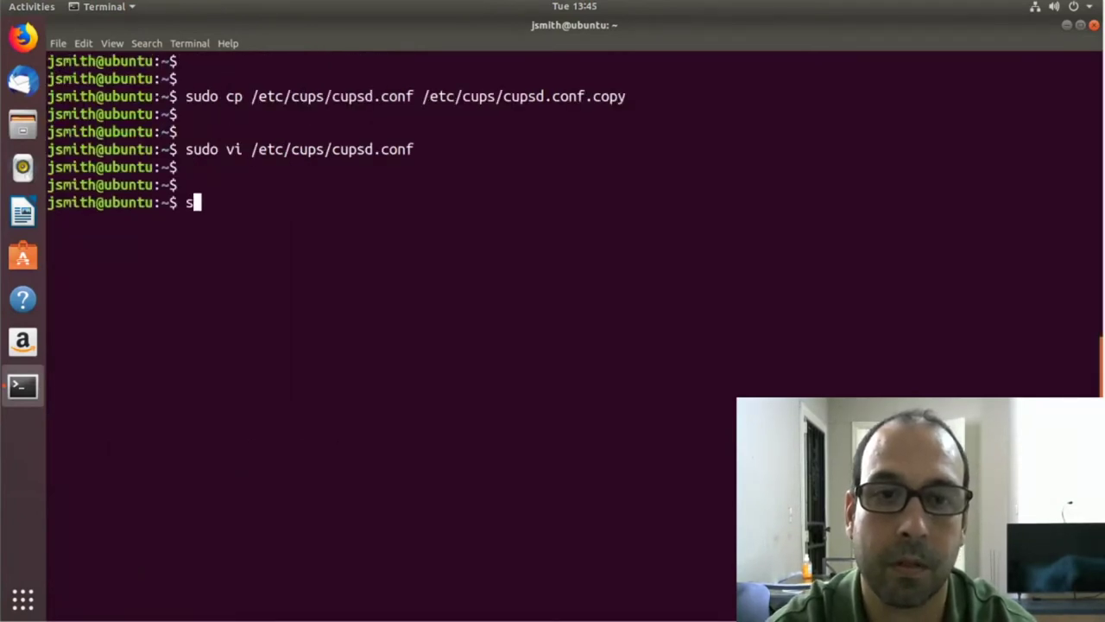
{"action": "type", "text": "udo "}
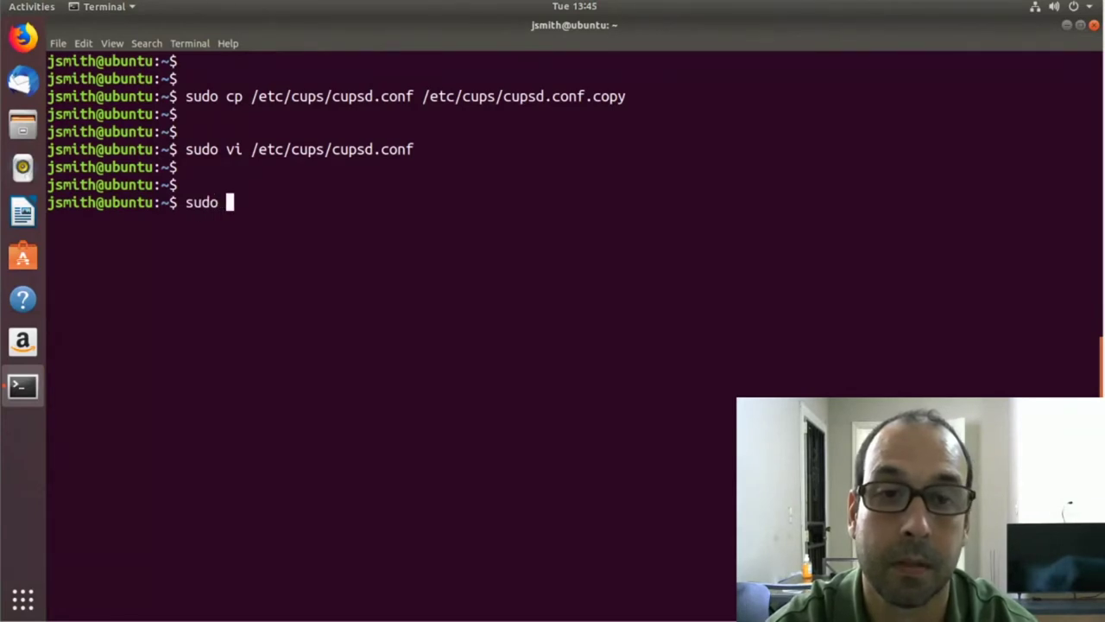
{"action": "type", "text": "systemcl"}
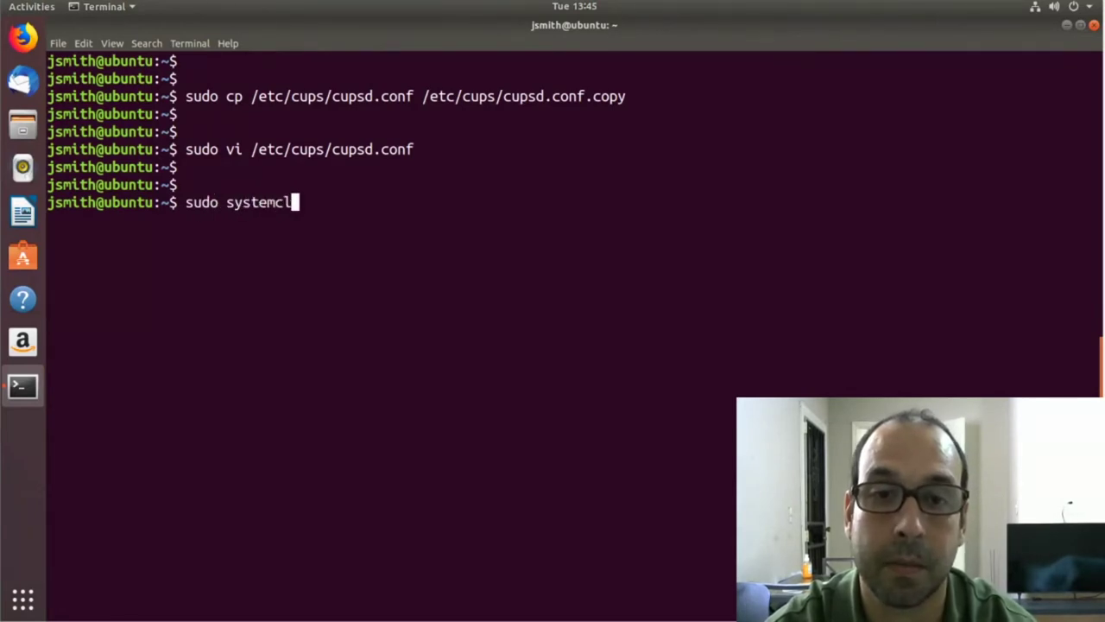
{"action": "key", "text": "BackSpace"}
{"action": "type", "text": "tl restar"}
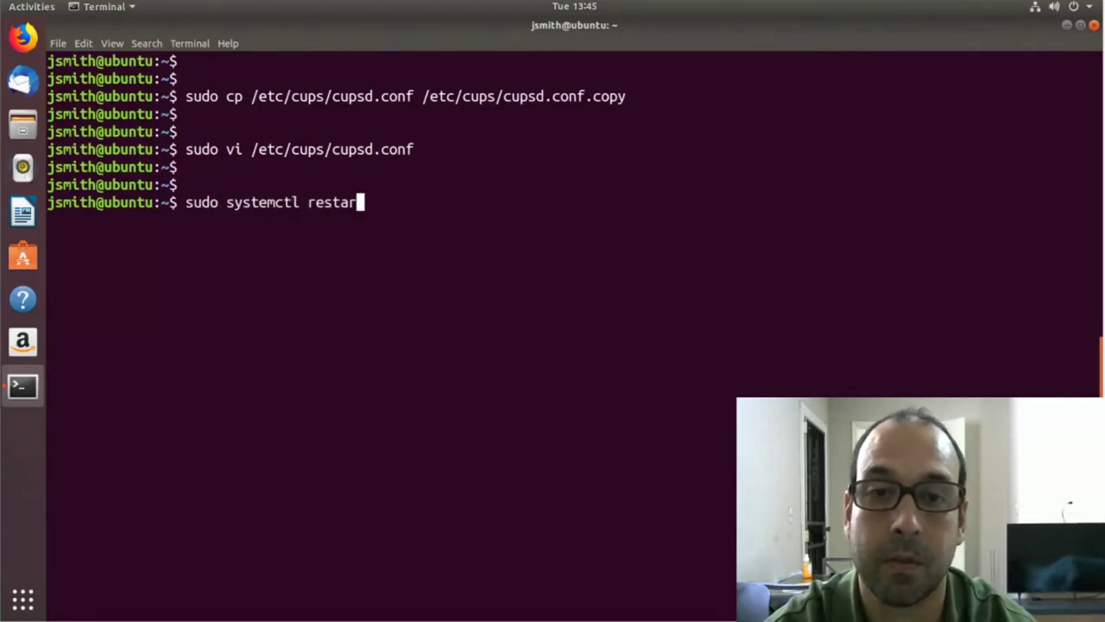
{"action": "type", "text": "t cups"}
{"action": "key", "text": "Return"}
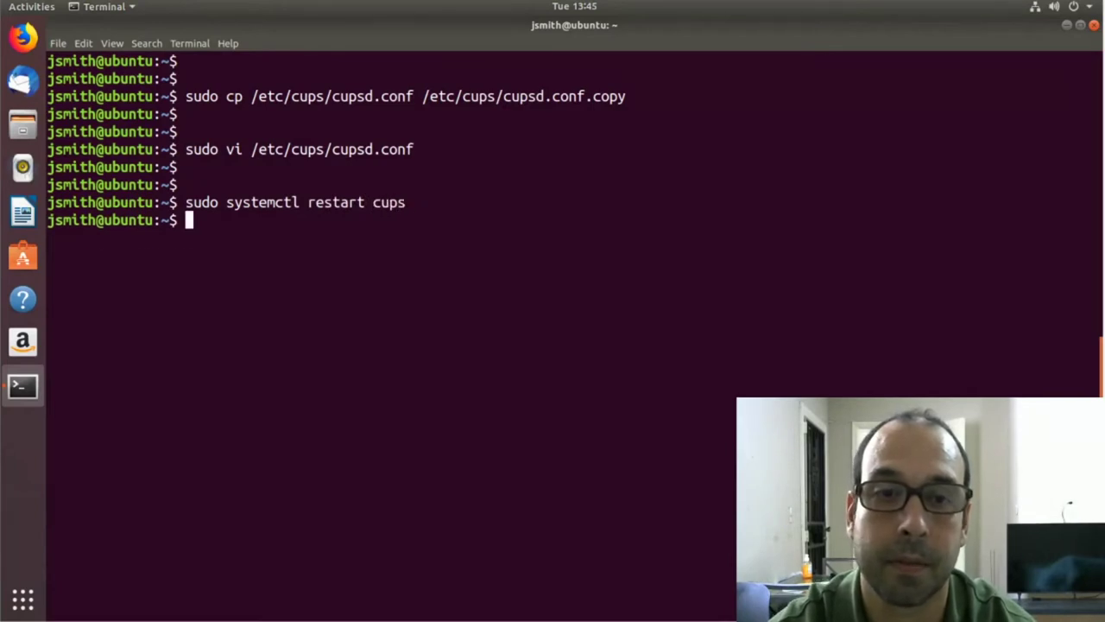
{"action": "key", "text": "Return"}
{"action": "key", "text": "Return"}
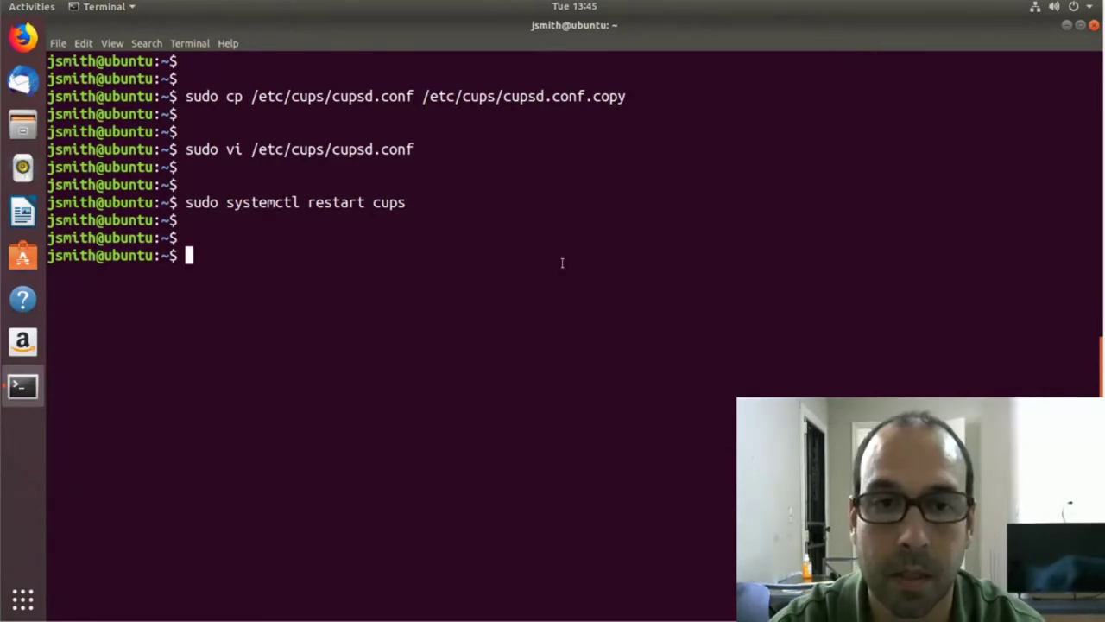
List the network interfaces with "ip a" and copy the IPv4 address of ens33 without its /24 suffix.
{"action": "type", "text": "ip a"}
{"action": "key", "text": "Return"}
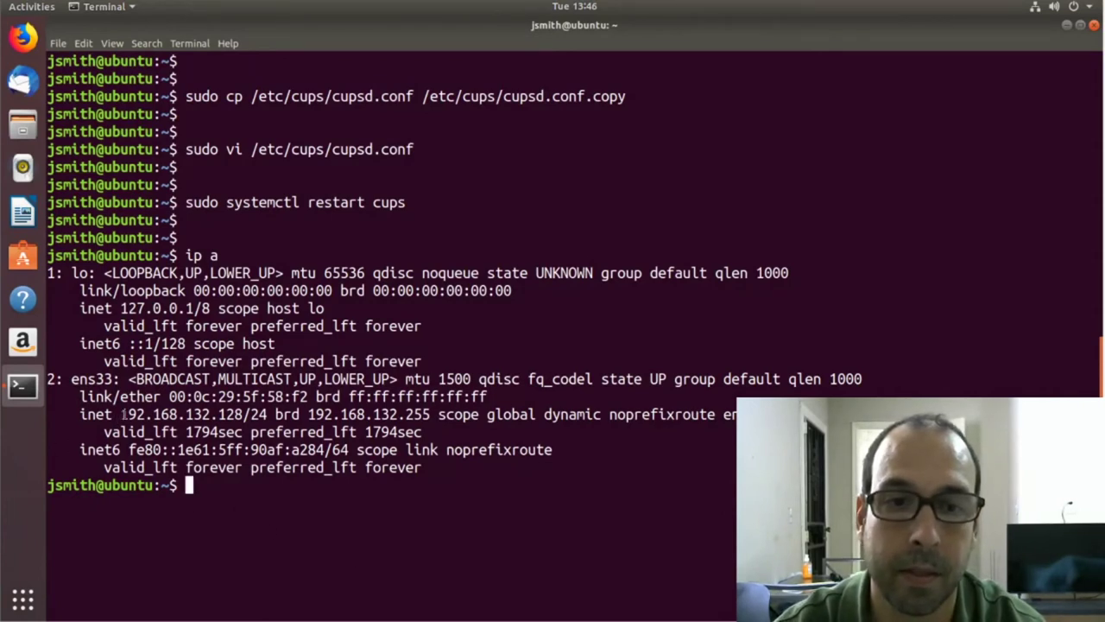
{"action": "left_click_drag", "start_coordinate": [120, 414], "coordinate": [244, 416]}
{"action": "key", "text": "ctrl+c"}
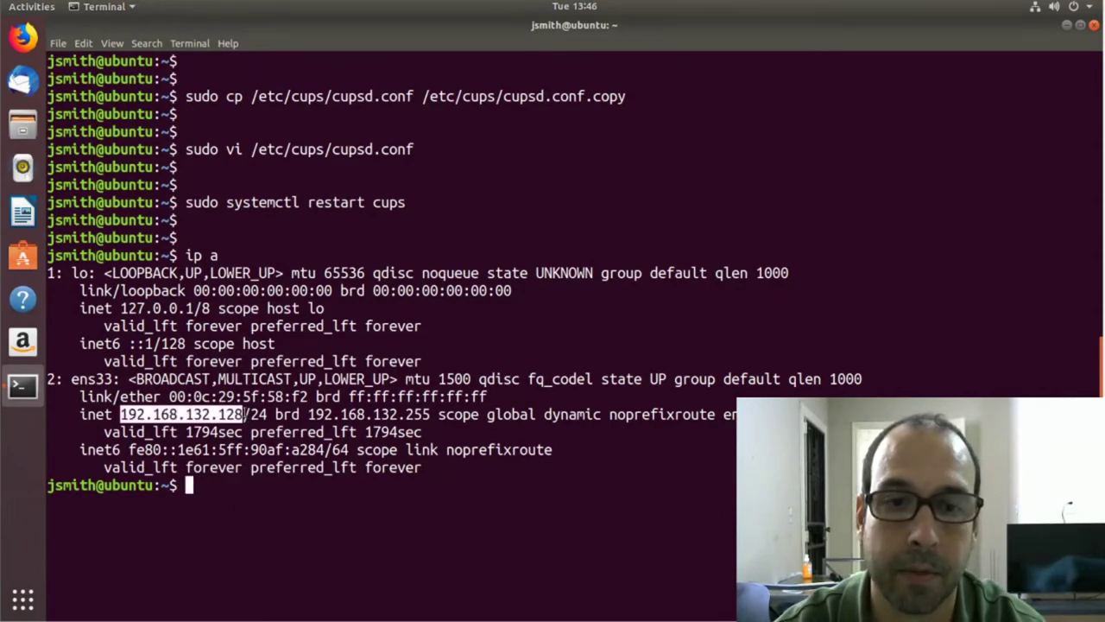
Switch to Firefox and open the CUPS administration page at 192.168.132.128:631/admin.
{"action": "left_click", "coordinate": [24, 36]}
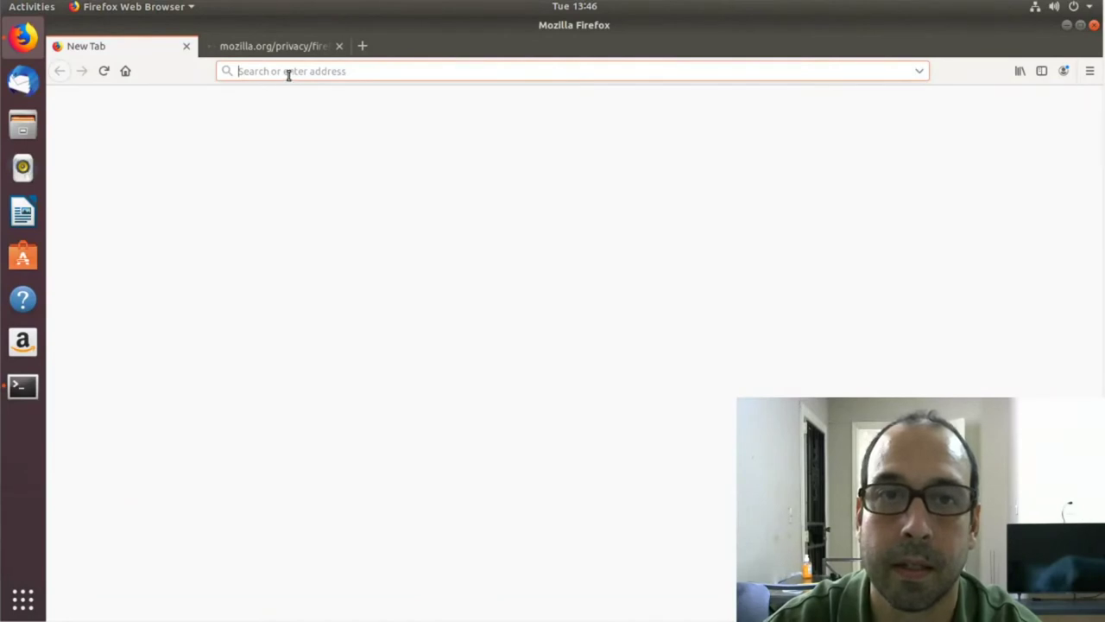
{"action": "key", "text": "ctrl+v"}
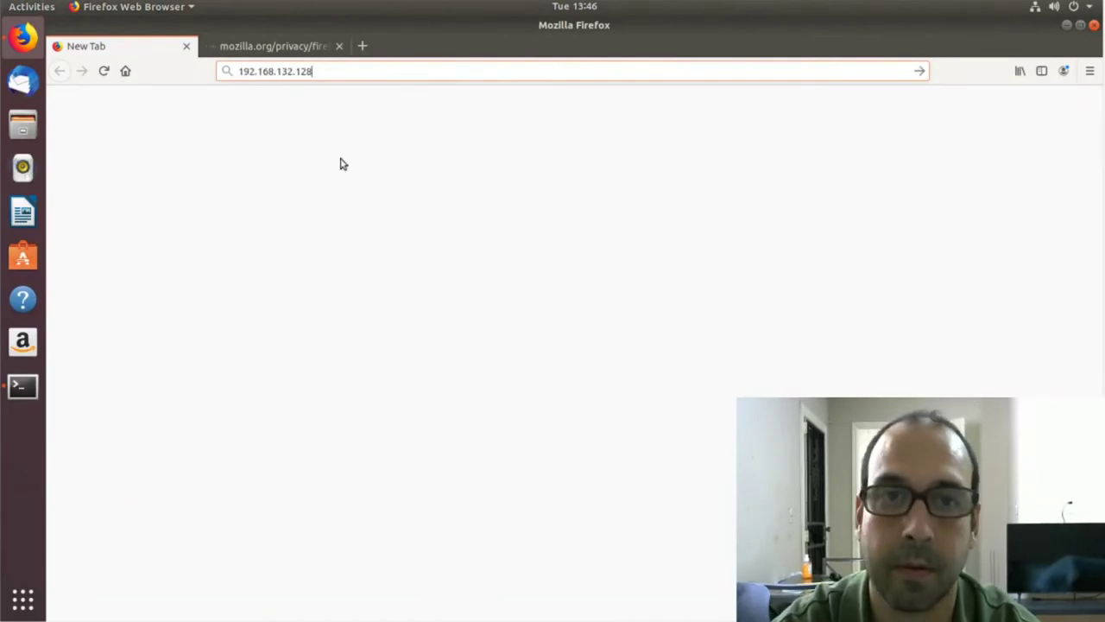
{"action": "type", "text": ":"}
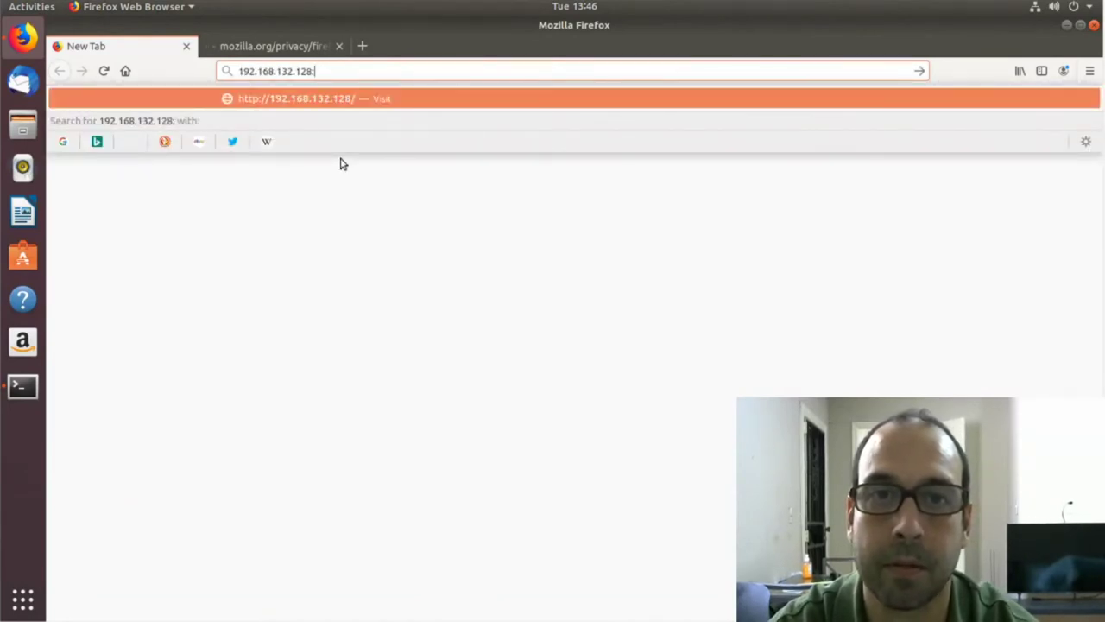
{"action": "type", "text": "63"}
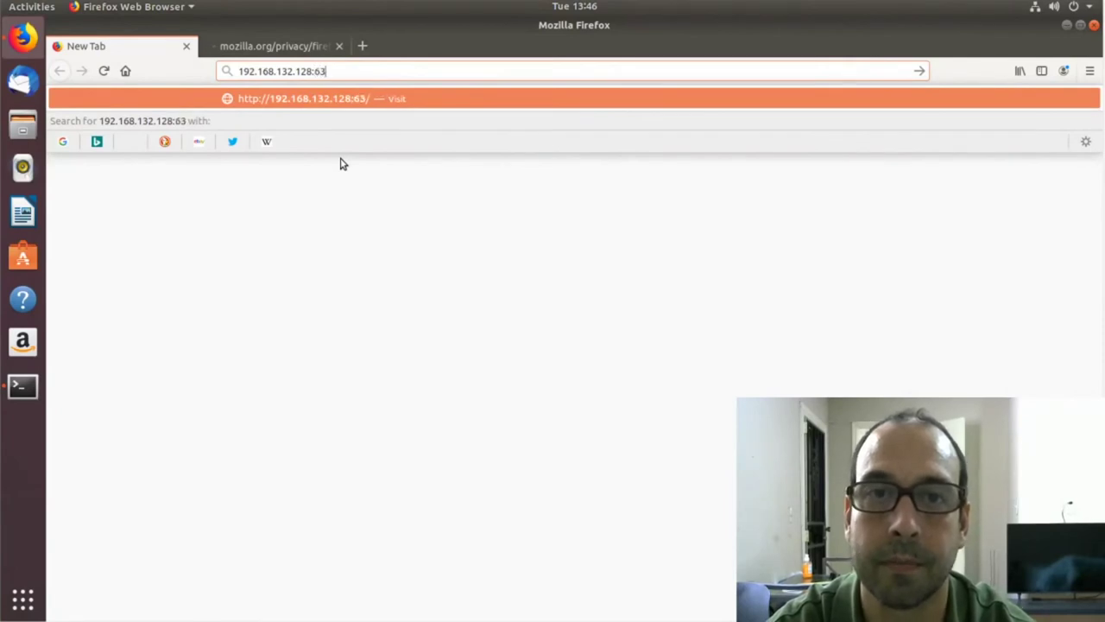
{"action": "type", "text": "1/admin"}
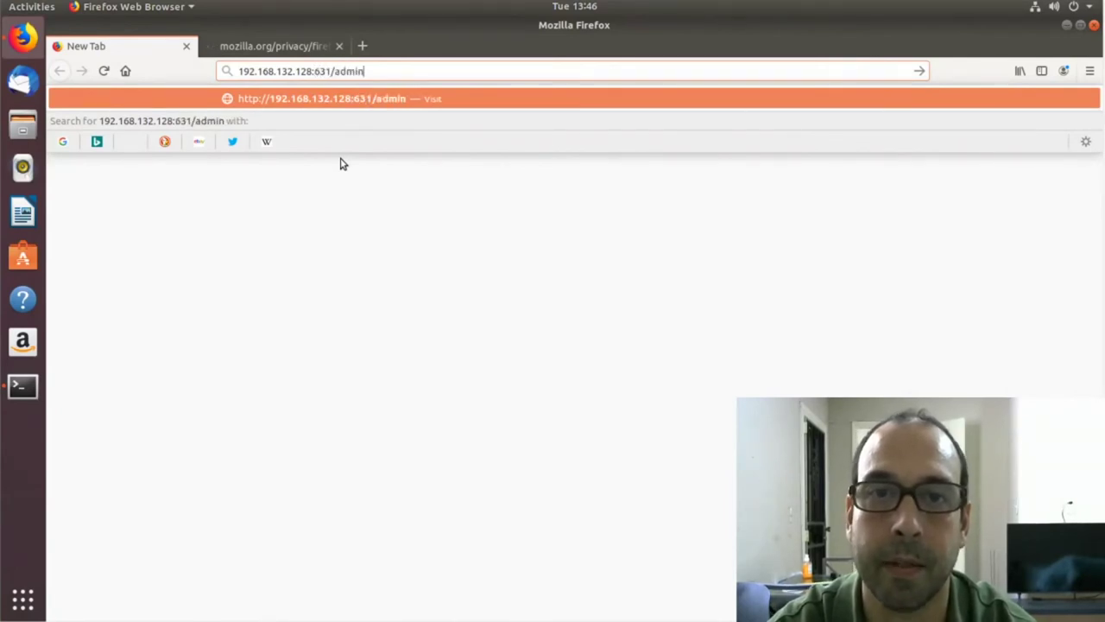
{"action": "key", "text": "Return"}
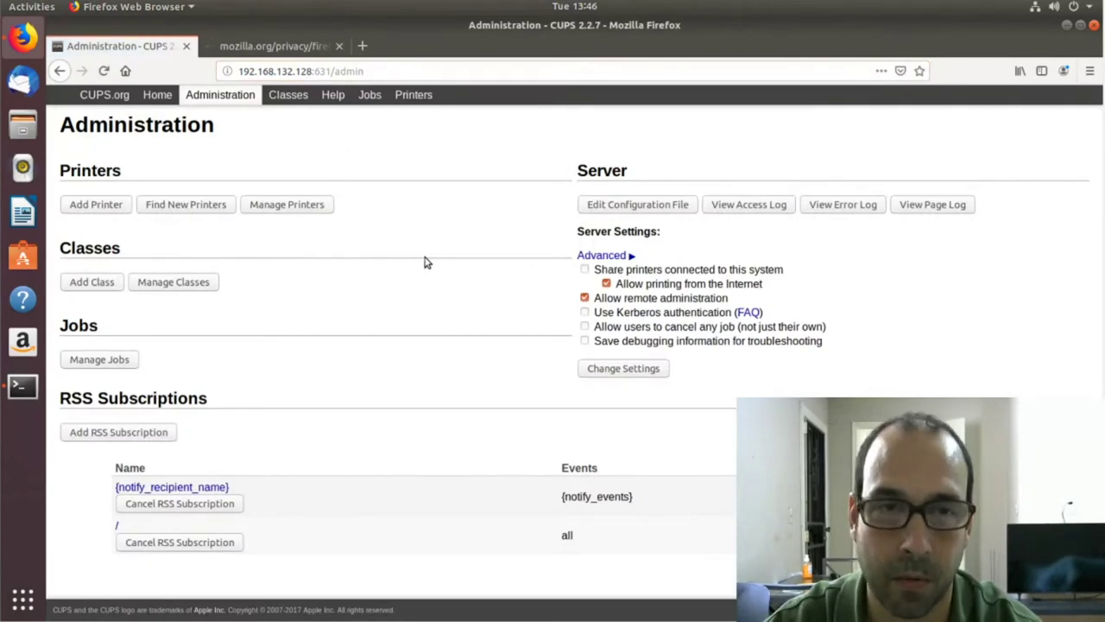
Start adding a printer and accept the self-signed certificate risk to continue to the secure administration page.
{"action": "left_click", "coordinate": [101, 211]}
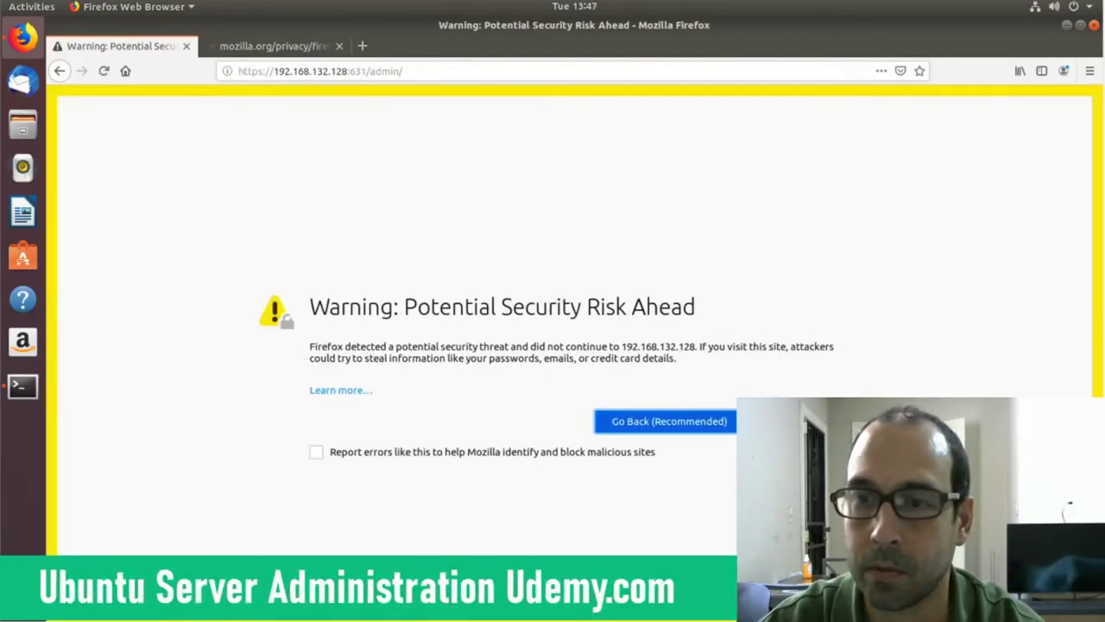
{"action": "left_click", "coordinate": [788, 420]}
{"action": "scroll", "coordinate": [925, 370], "scroll_direction": "down", "scroll_amount": 2}
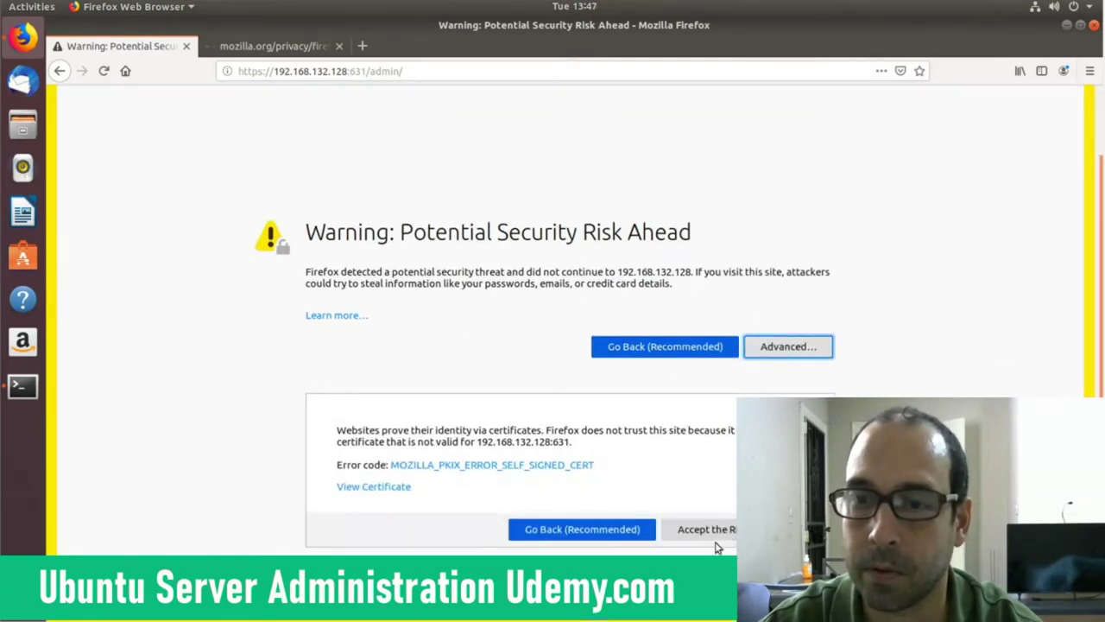
{"action": "left_click", "coordinate": [718, 532]}
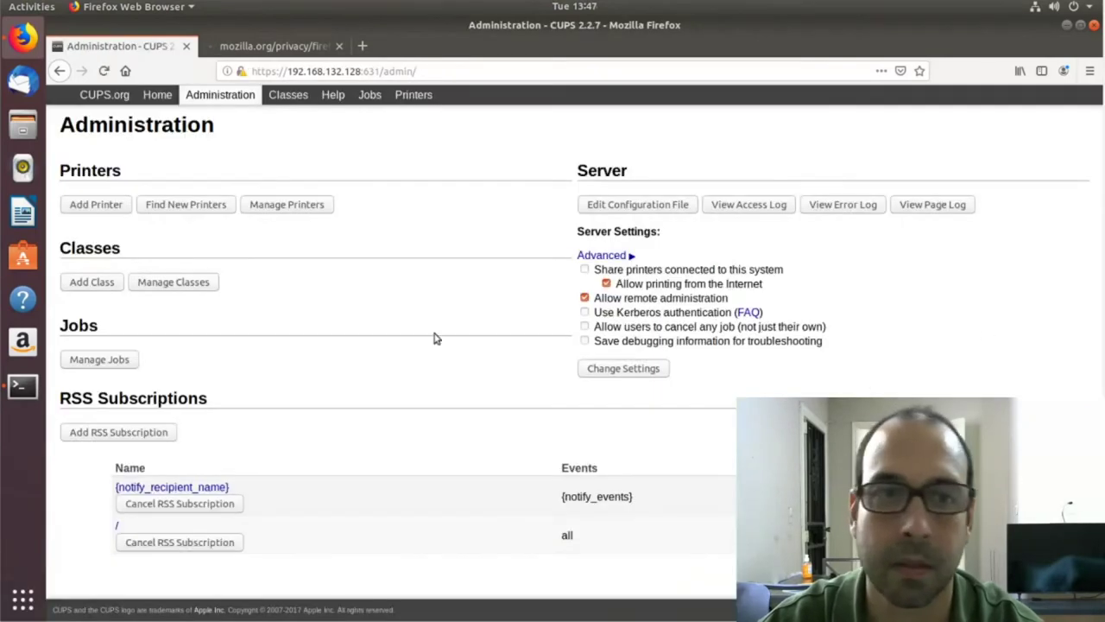
Add the local Canon MG3500 series printer in CUPS with sharing enabled, using the Canon MG3500 series - CUPS+Gutenprint v5.2.13 (en) model.
{"action": "left_click", "coordinate": [100, 210]}
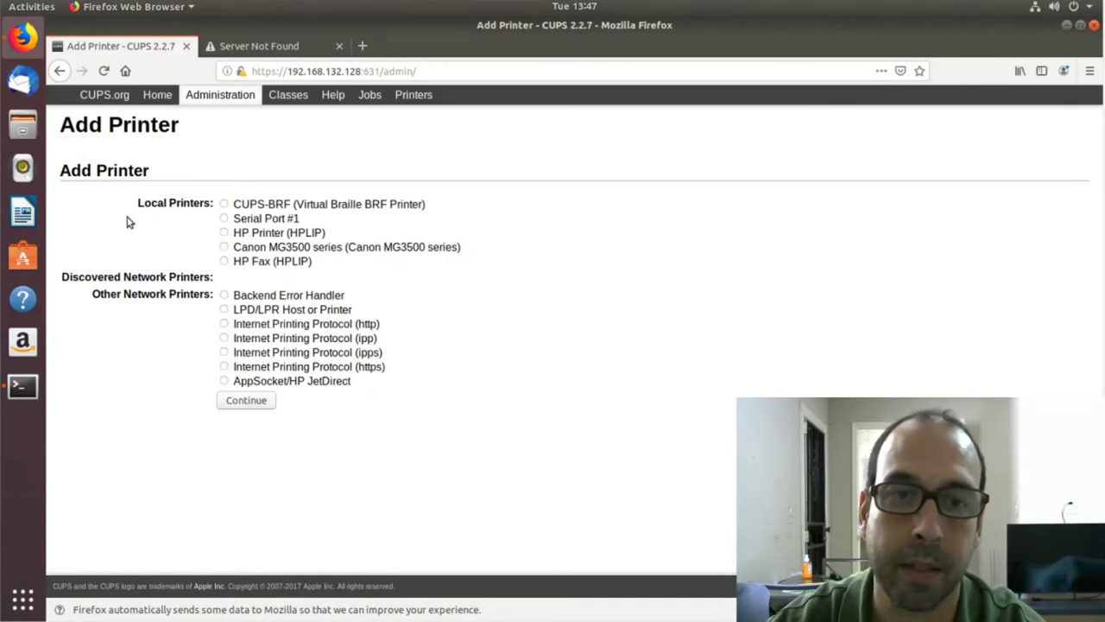
{"action": "left_click", "coordinate": [224, 248]}
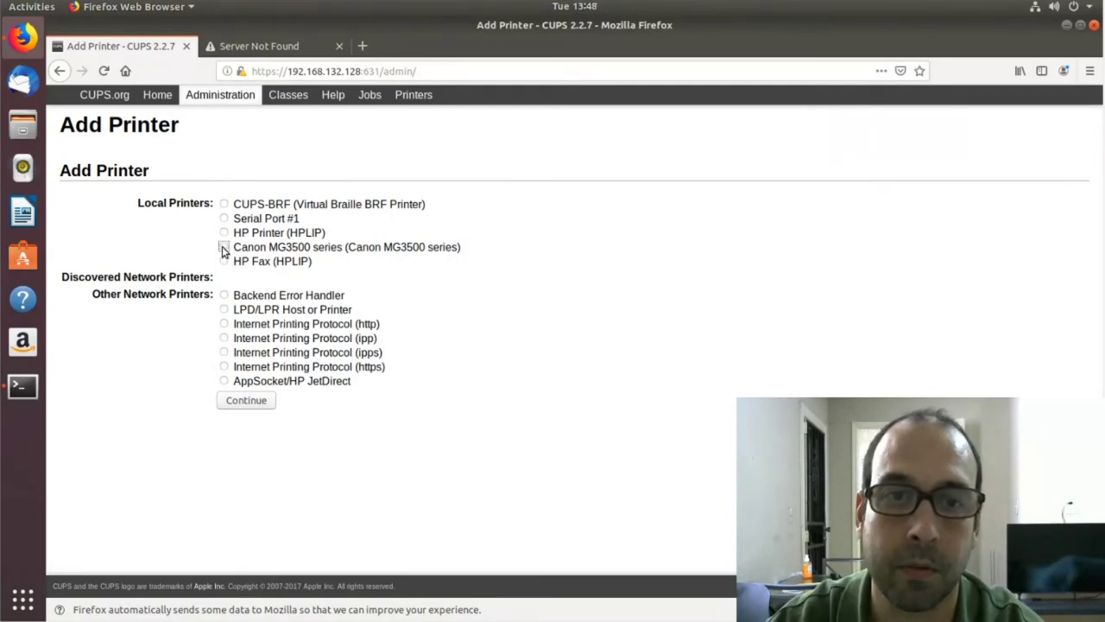
{"action": "left_click", "coordinate": [248, 403]}
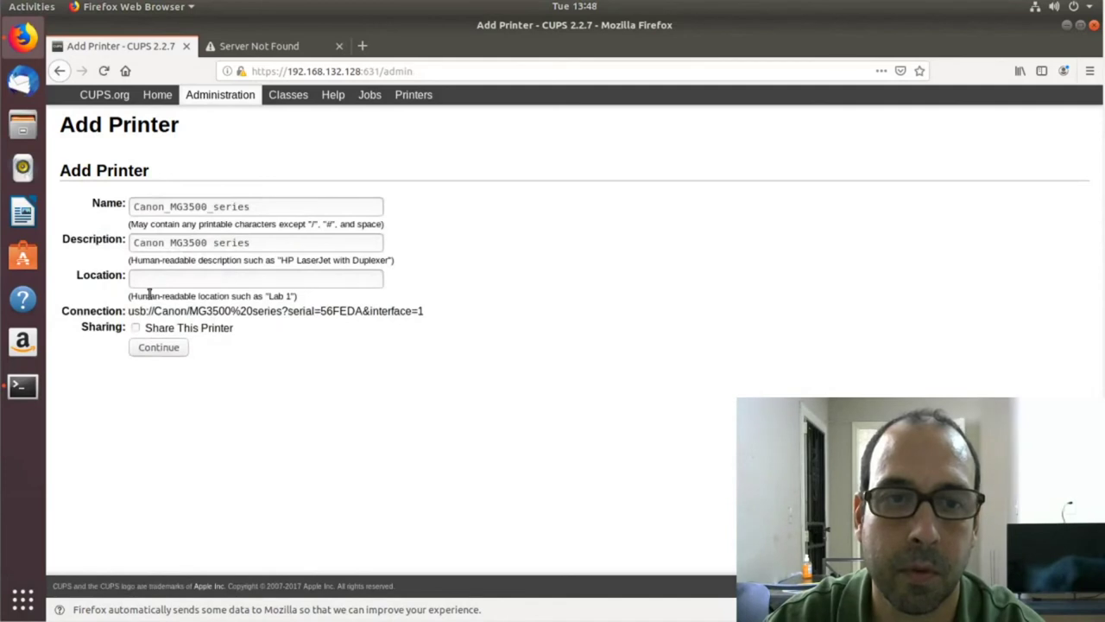
{"action": "left_click", "coordinate": [135, 329]}
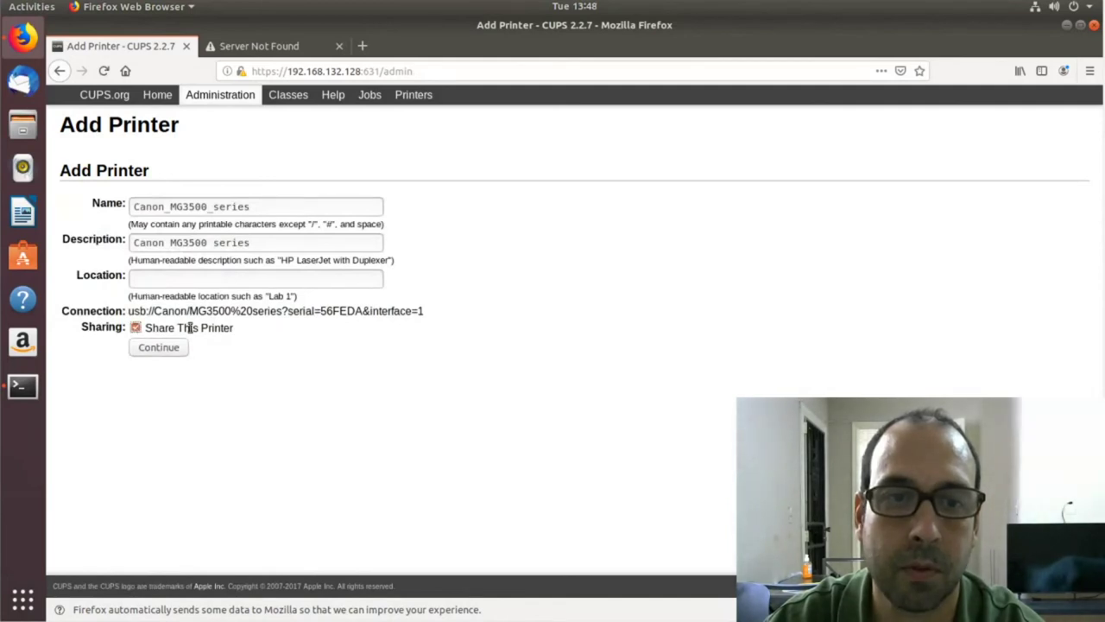
{"action": "left_click", "coordinate": [159, 349]}
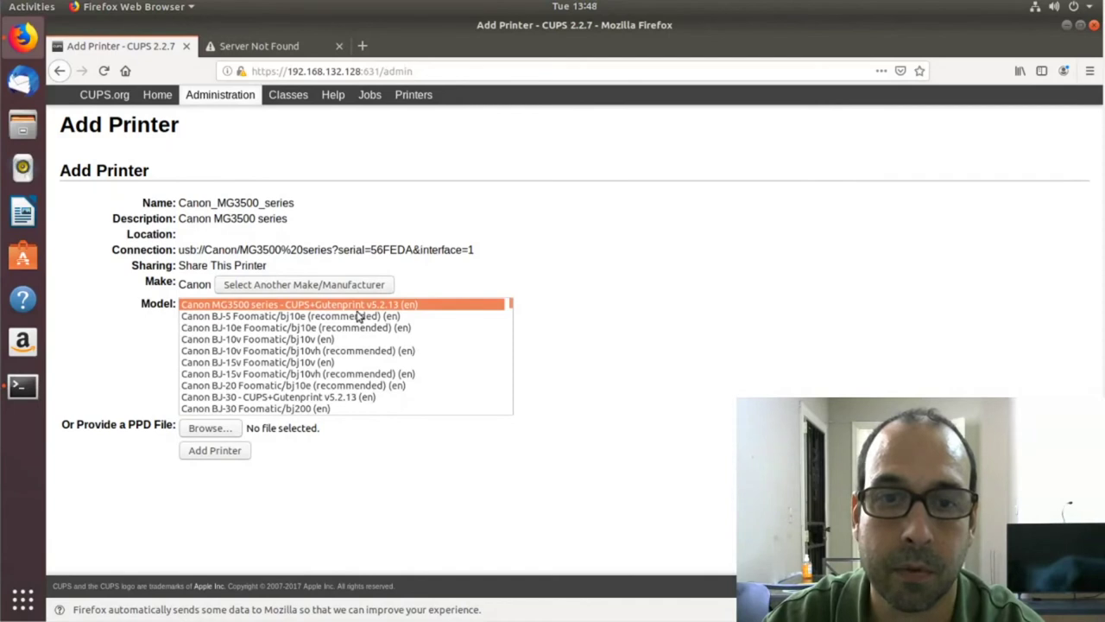
{"action": "left_click", "coordinate": [221, 454]}
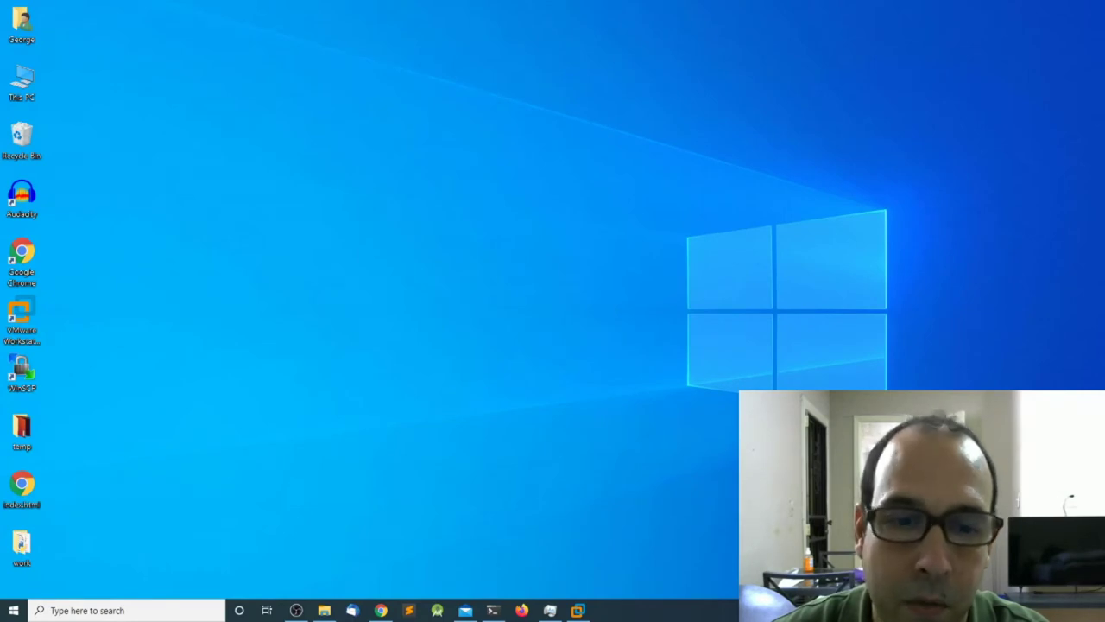
On the Windows machine, switch to File Explorer and open the network location \\192.168.132.128.
{"action": "left_click", "coordinate": [324, 613]}
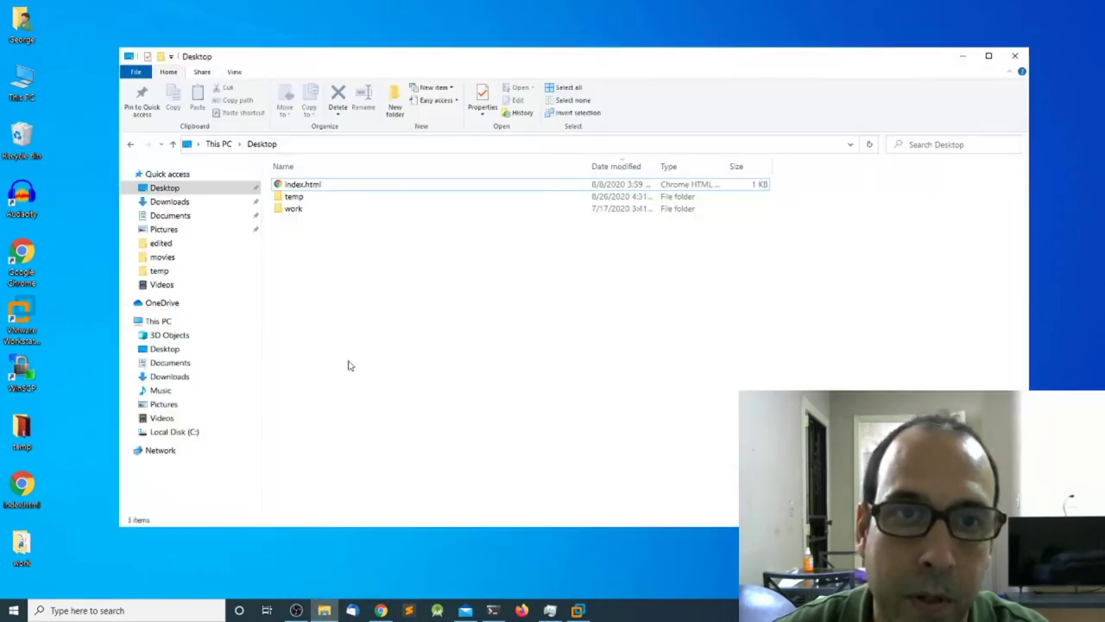
{"action": "left_click", "coordinate": [320, 144]}
{"action": "type", "text": "\\\\"}
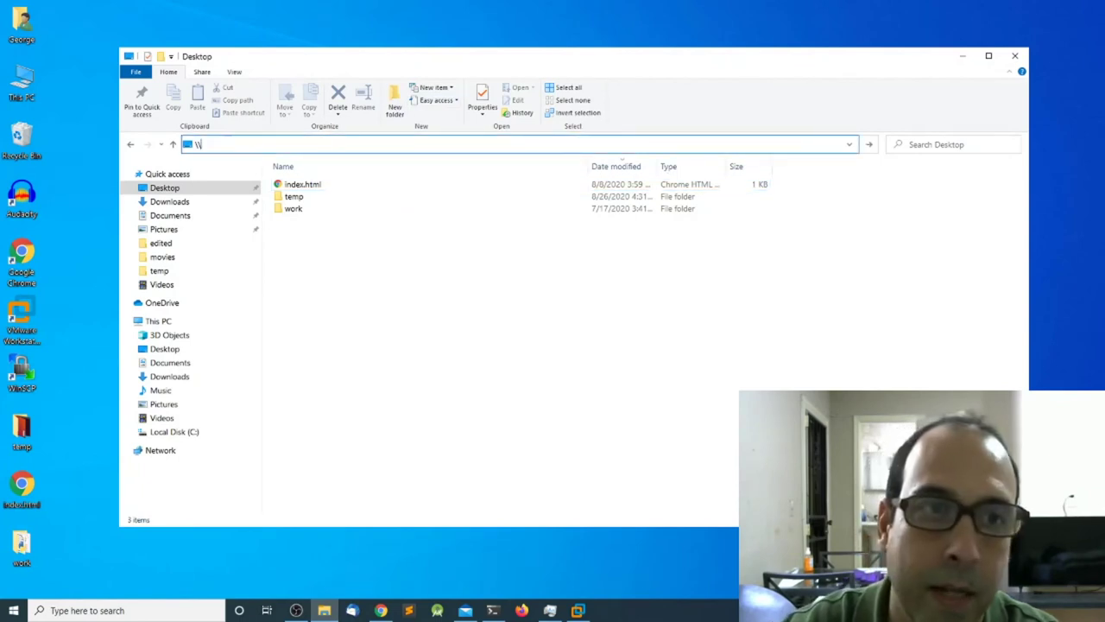
{"action": "type", "text": "1"}
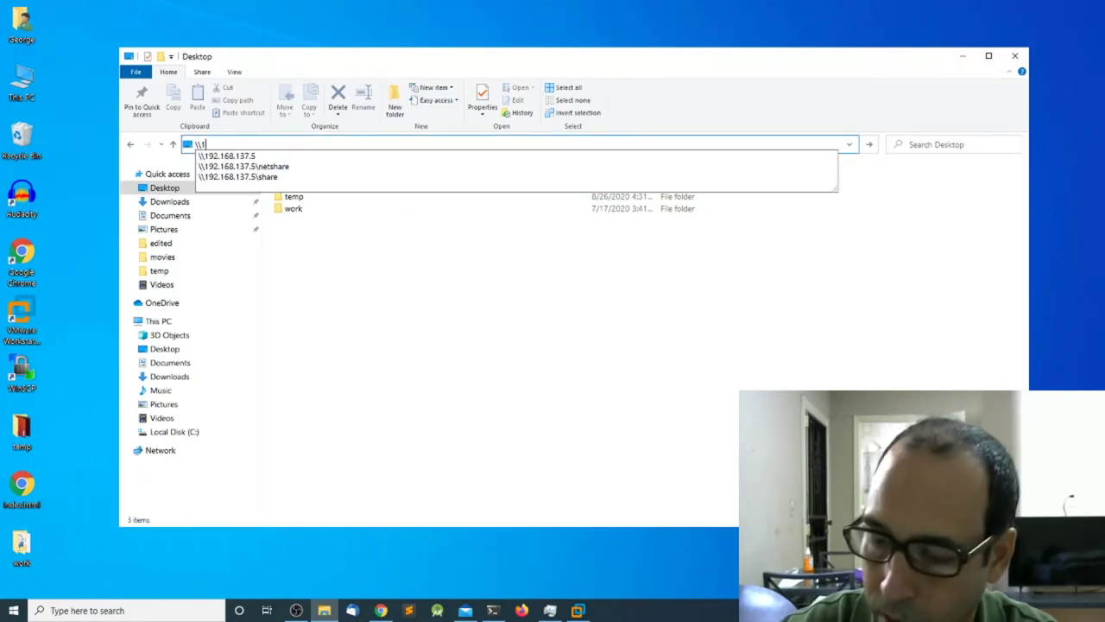
{"action": "type", "text": "92.168"}
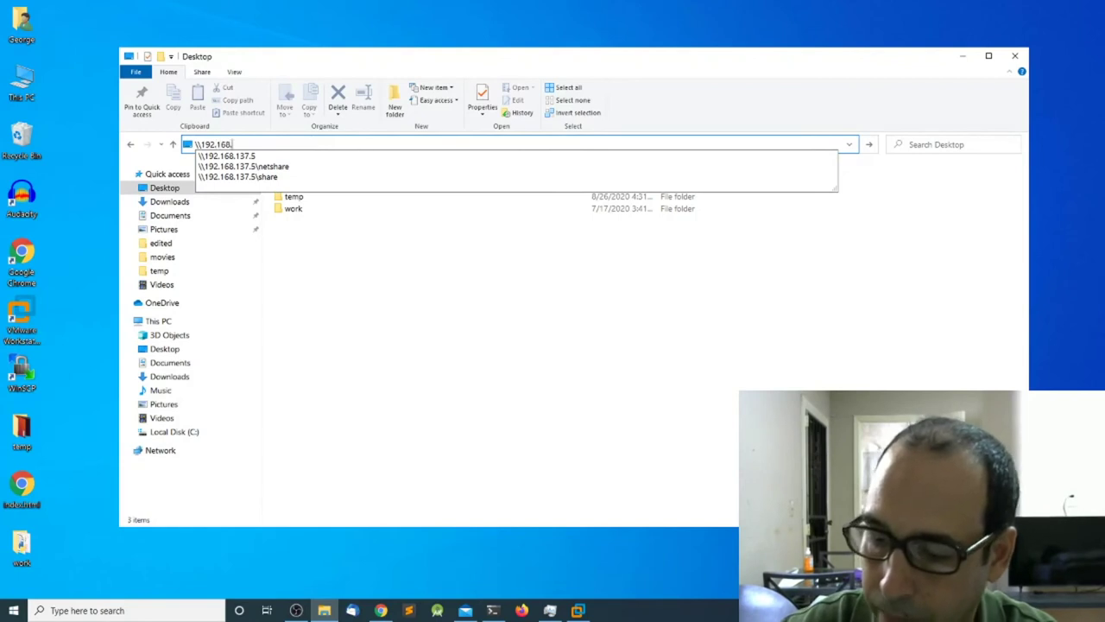
{"action": "type", "text": ".132.128"}
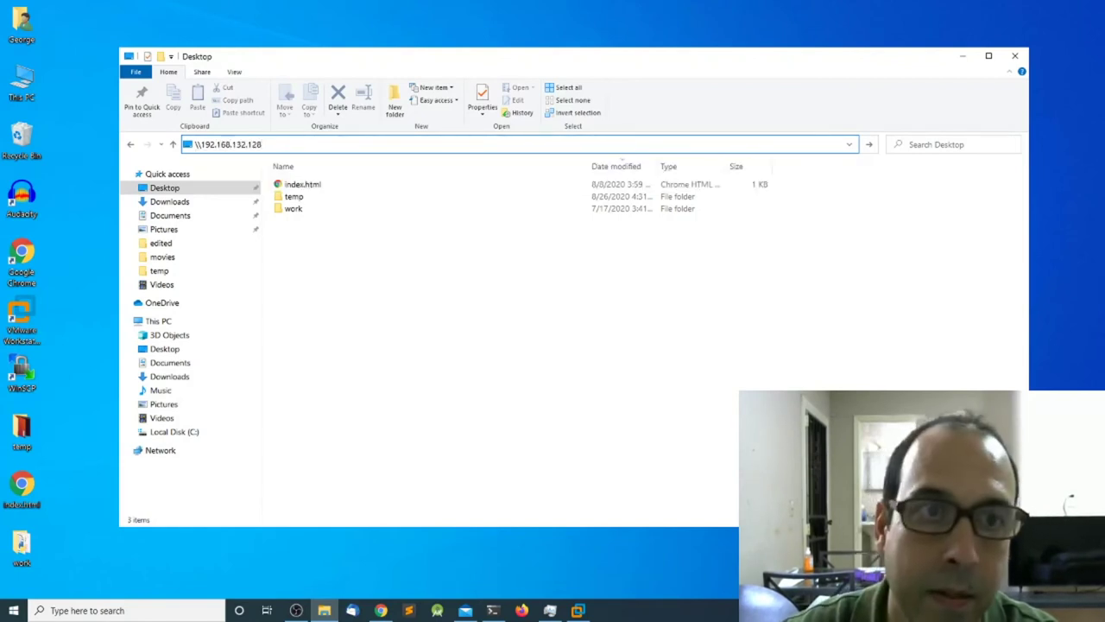
{"action": "key", "text": "Return"}
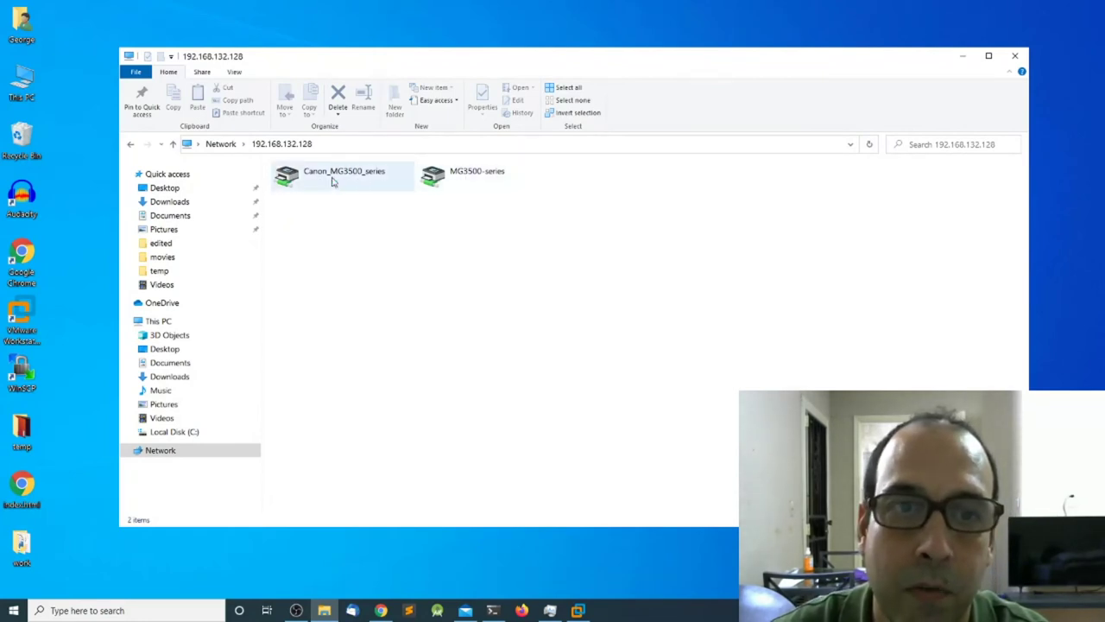
Check the available actions for the MG3500-series shared printer without choosing one, and minimize the File Explorer window.
{"action": "right_click", "coordinate": [474, 177]}
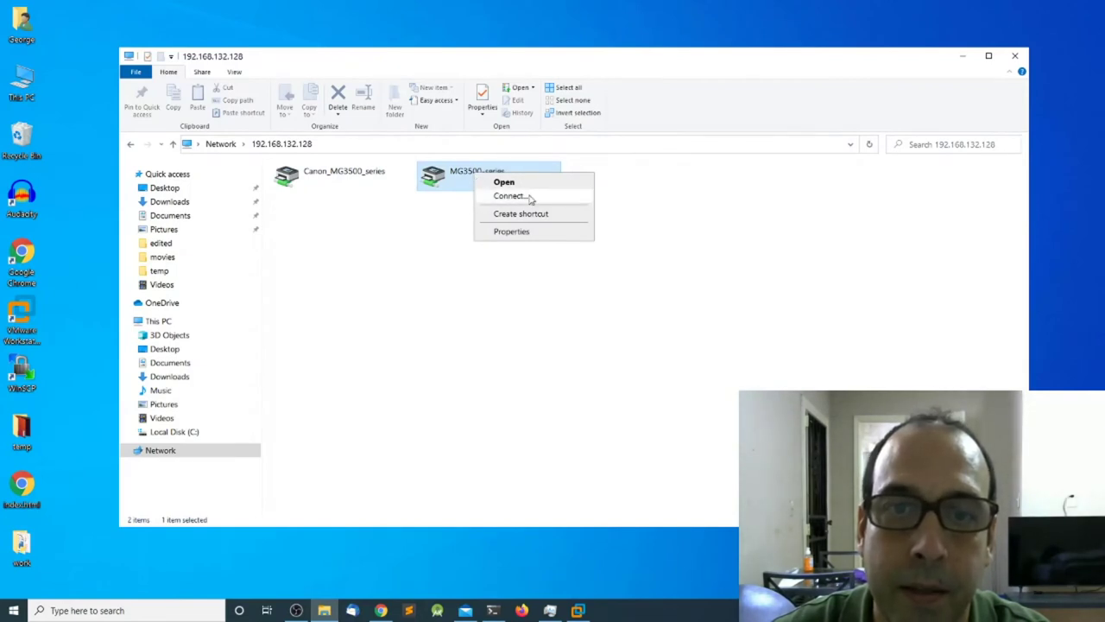
{"action": "left_click", "coordinate": [409, 274]}
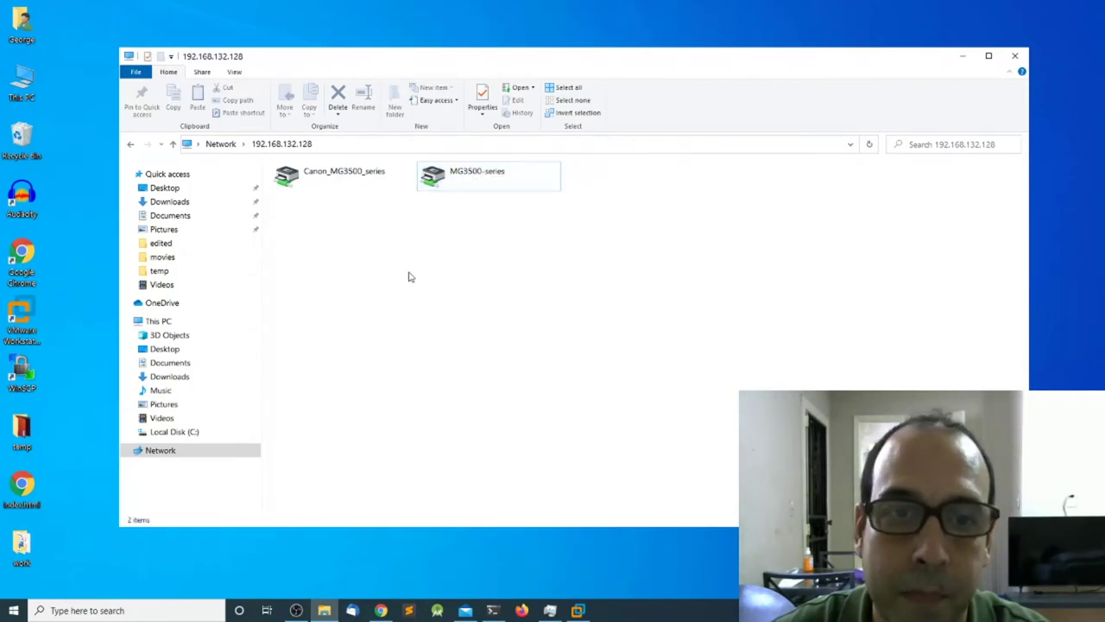
{"action": "left_click", "coordinate": [962, 56]}
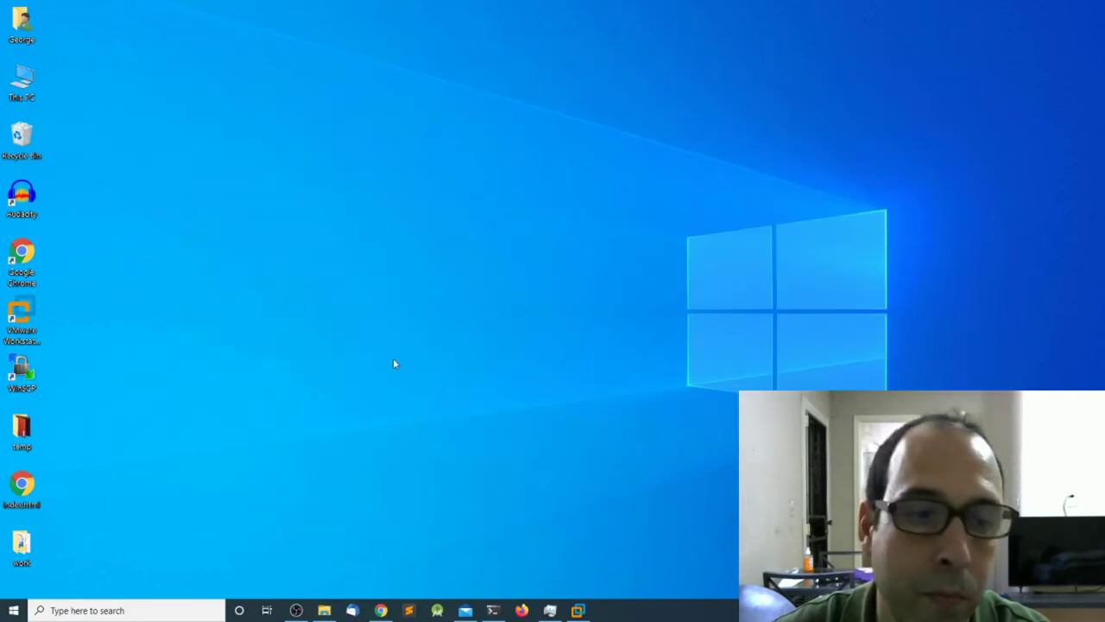
Find the Windows Printers & scanners settings by searching for "printer" and start adding a printer that isn't listed.
{"action": "left_click", "coordinate": [101, 611]}
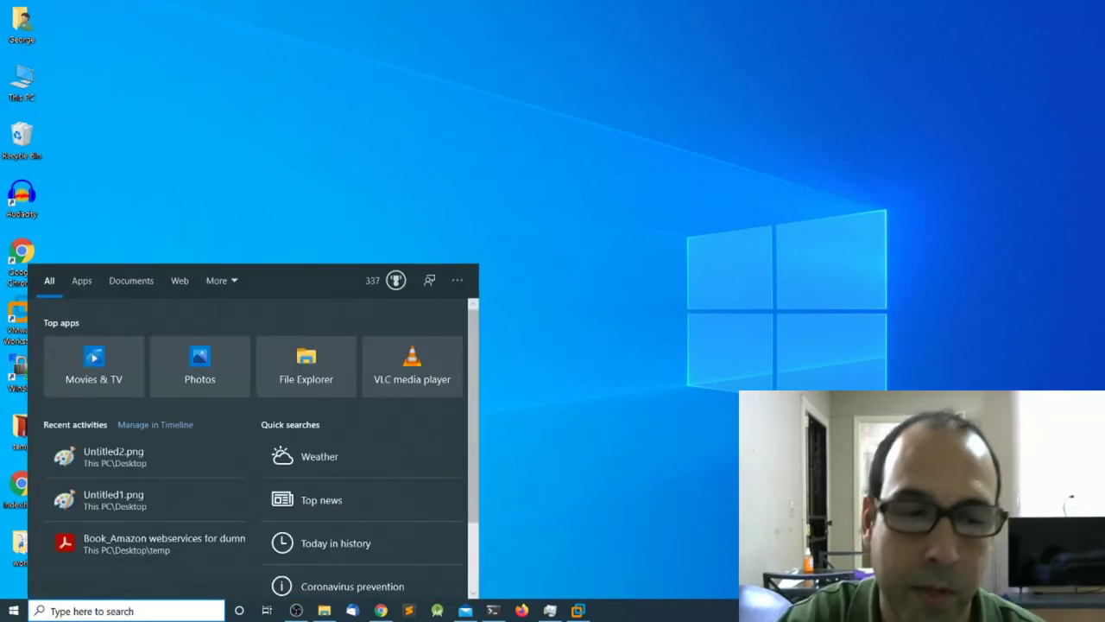
{"action": "type", "text": "printer"}
{"action": "key", "text": "Return"}
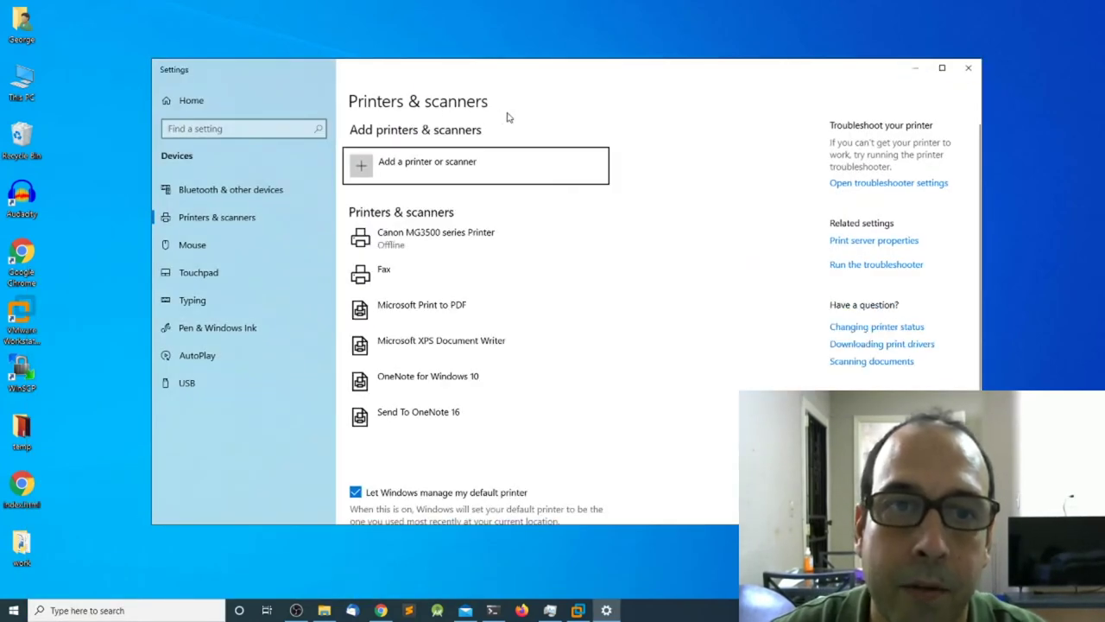
{"action": "left_click", "coordinate": [361, 167]}
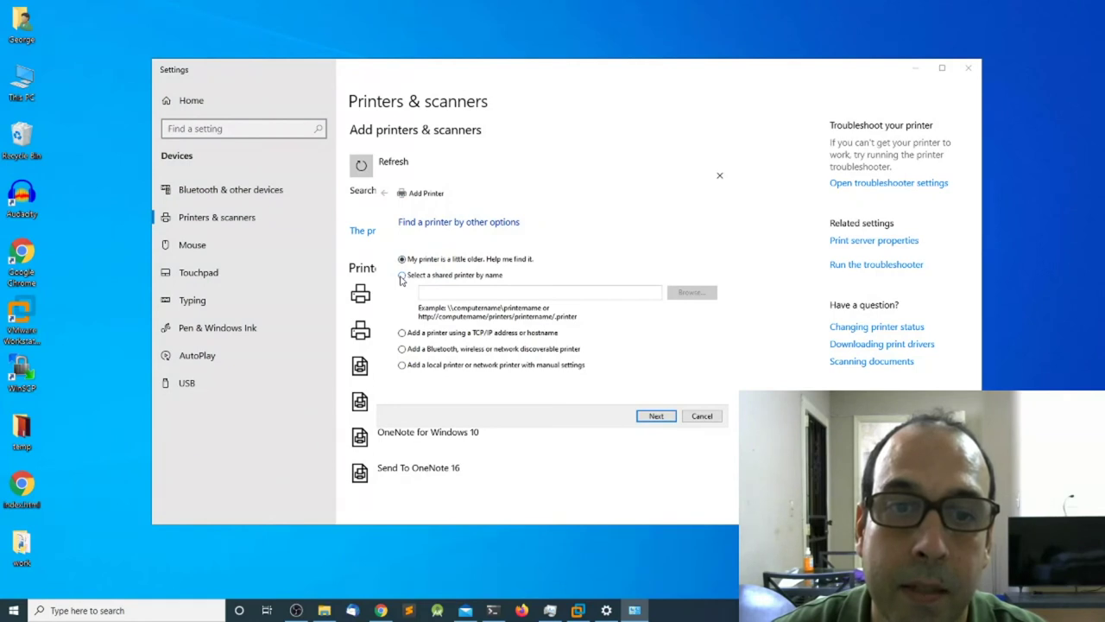
Choose to select a shared printer by name and enter the server path \\192.168.132.128\.
{"action": "left_click", "coordinate": [423, 276]}
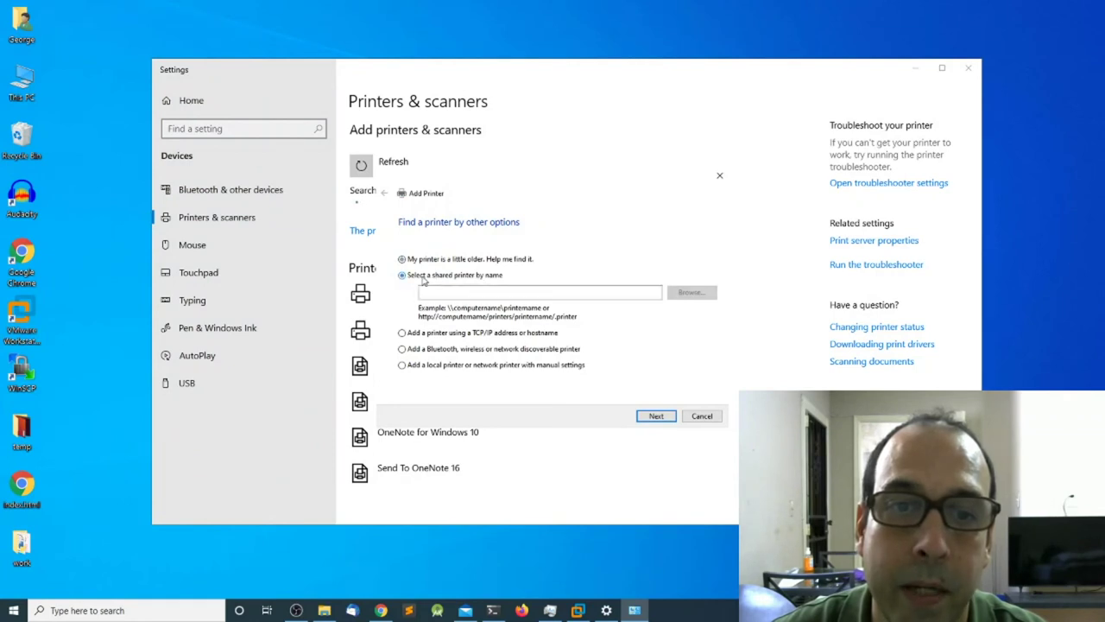
{"action": "left_click", "coordinate": [496, 292]}
{"action": "type", "text": "\\"}
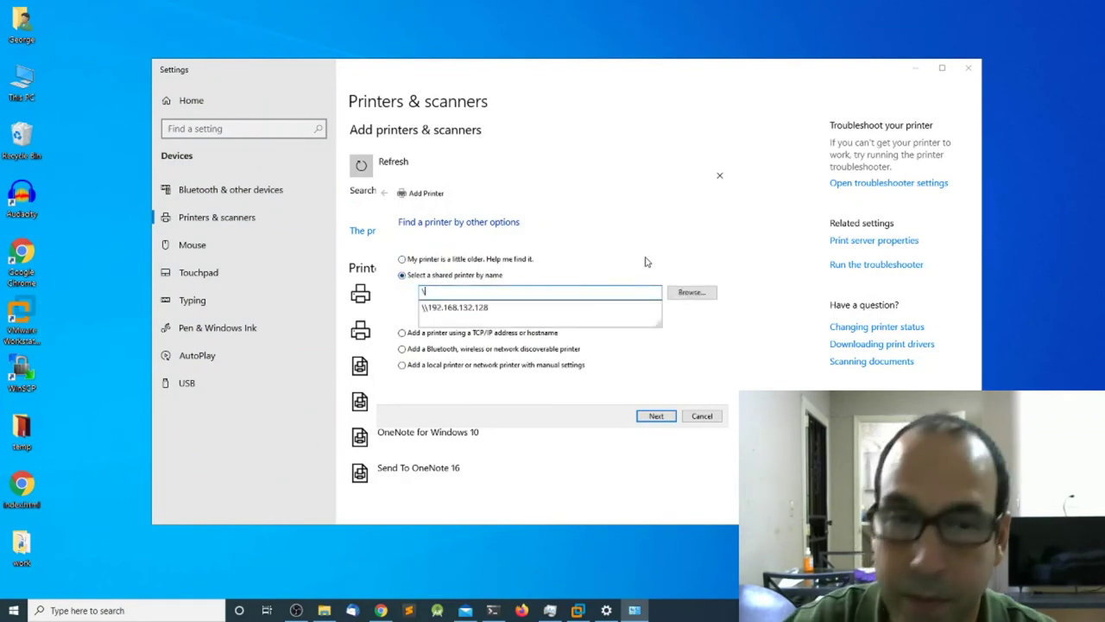
{"action": "type", "text": "\\"}
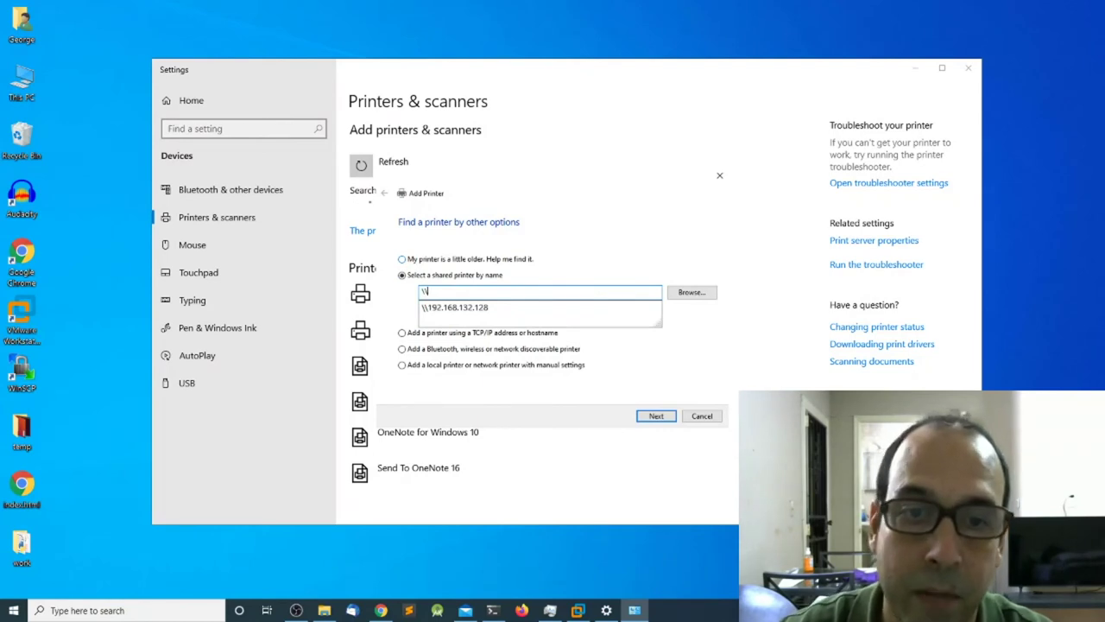
{"action": "left_click", "coordinate": [474, 308]}
{"action": "left_click", "coordinate": [510, 290]}
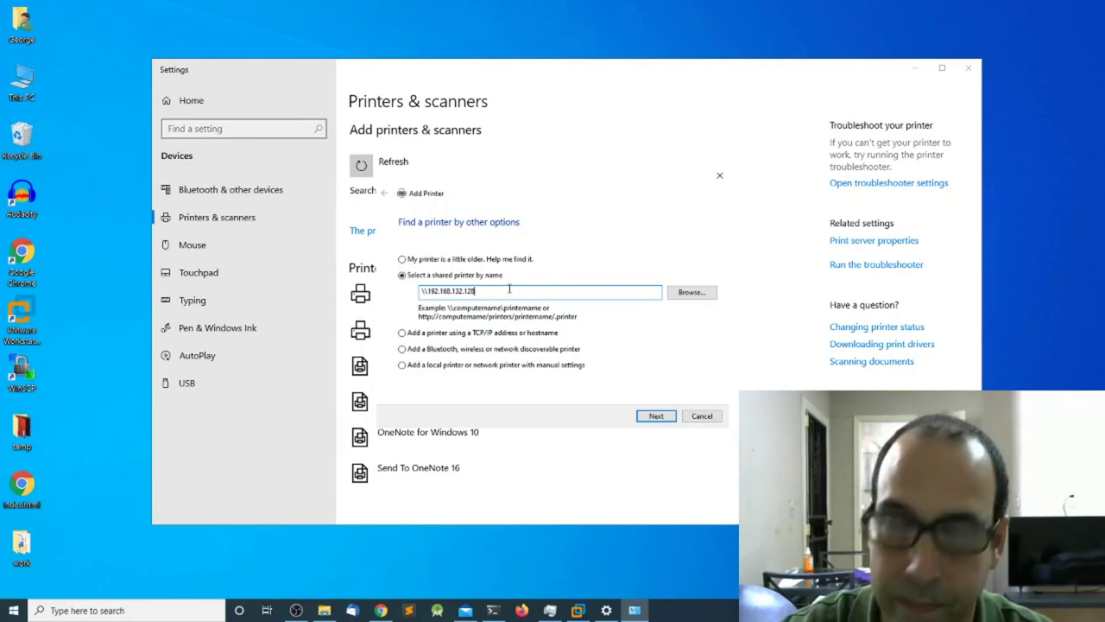
{"action": "type", "text": "\\"}
Look up the share name in File Explorer, complete the printer path as \\192.168.132.128\MG3500-series, and connect to it.
{"action": "left_click", "coordinate": [324, 610]}
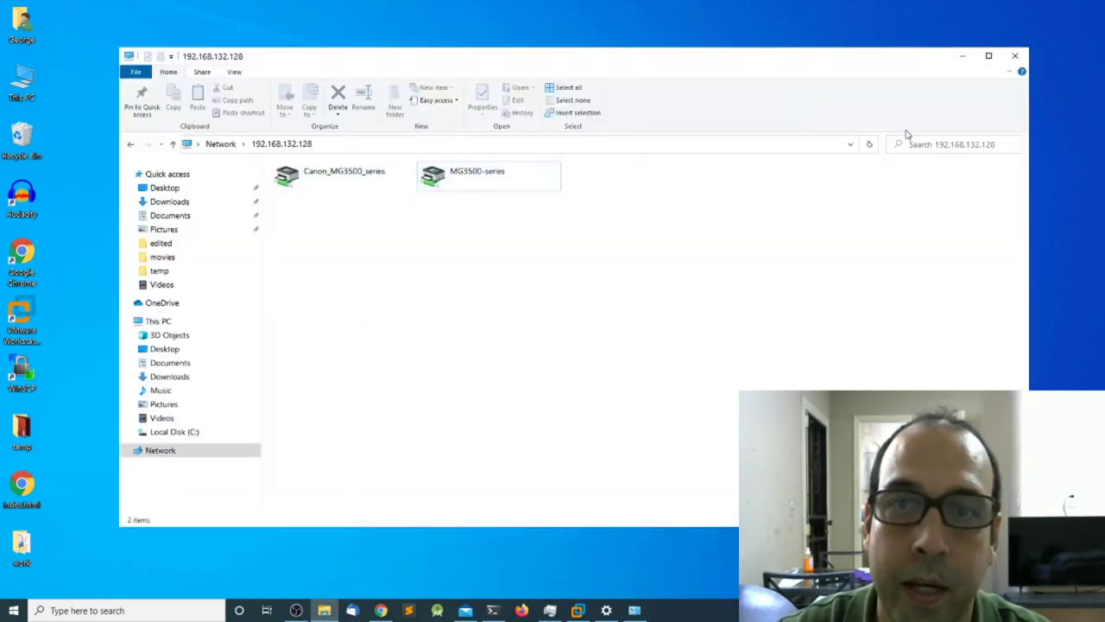
{"action": "left_click", "coordinate": [965, 56]}
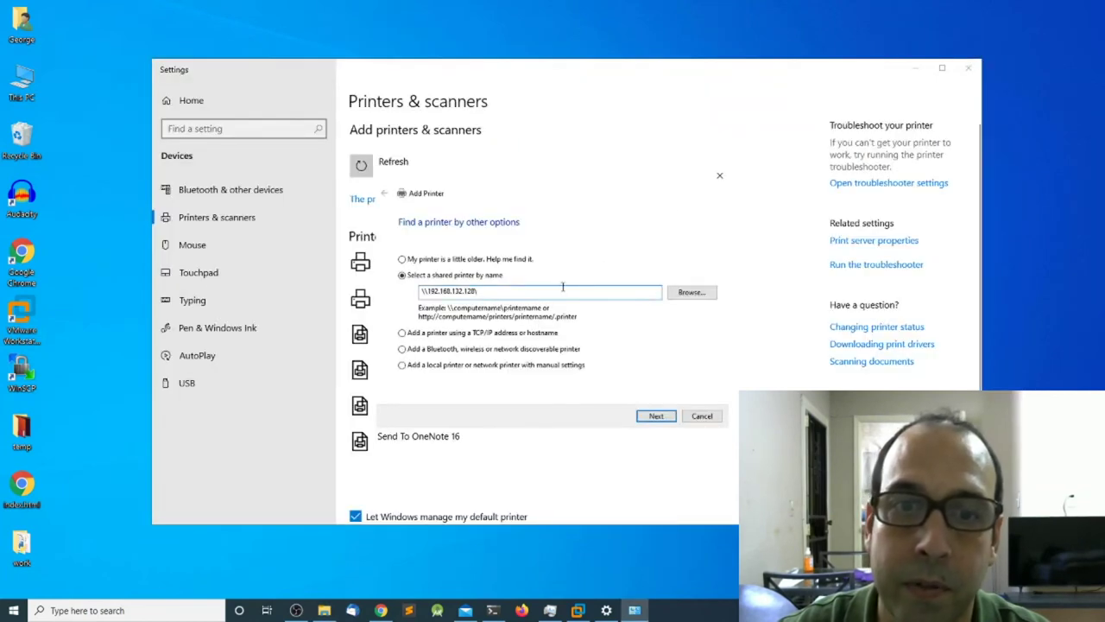
{"action": "type", "text": "\\MG"}
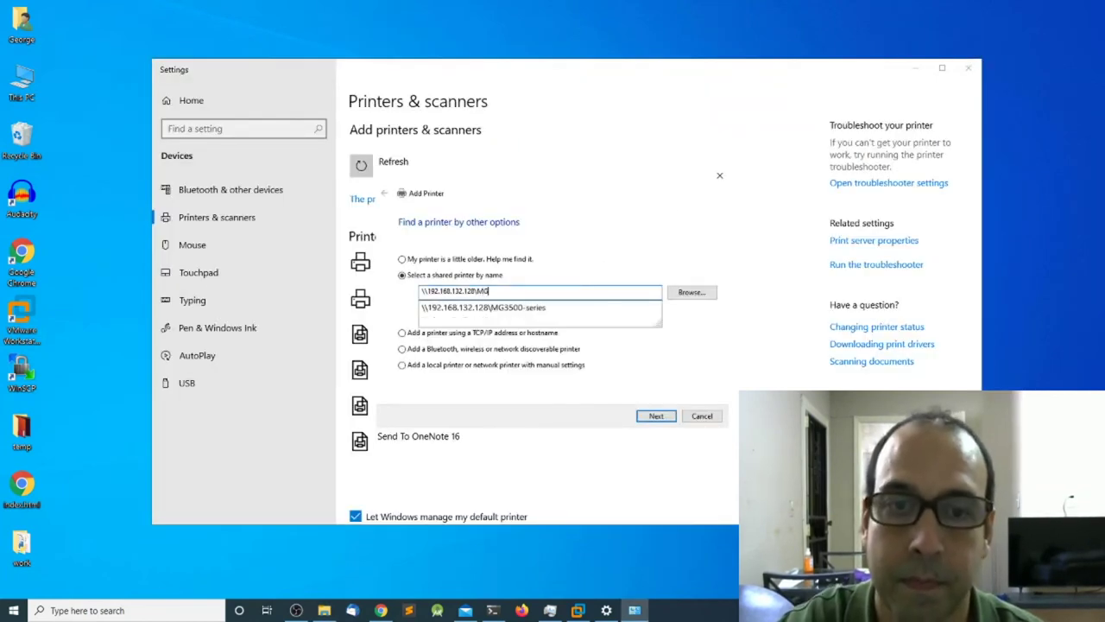
{"action": "left_click", "coordinate": [481, 308]}
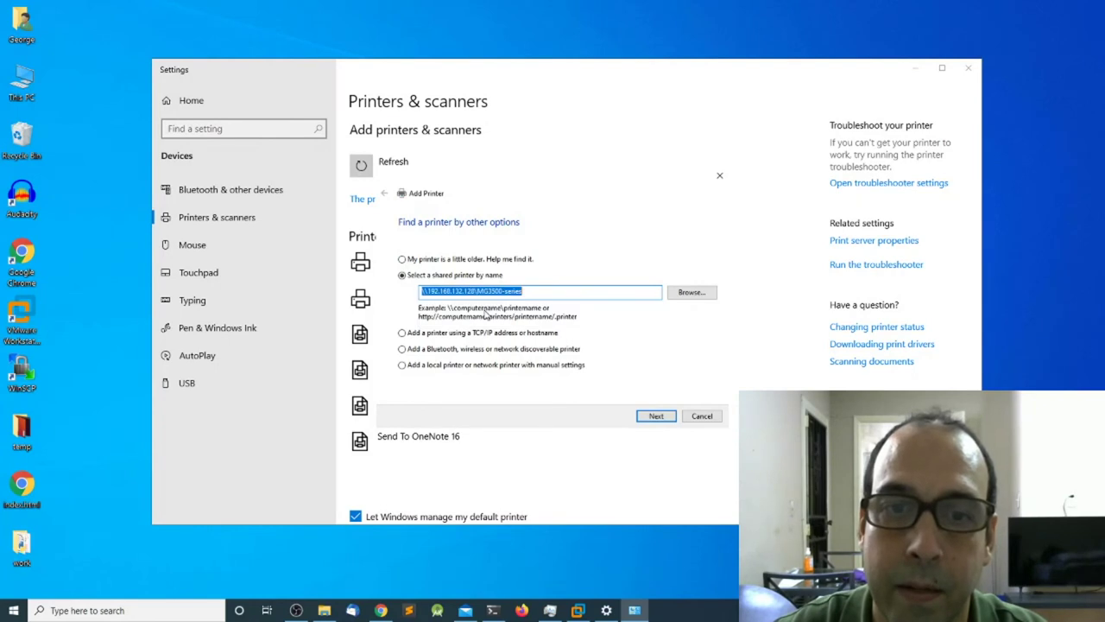
{"action": "left_click", "coordinate": [656, 417]}
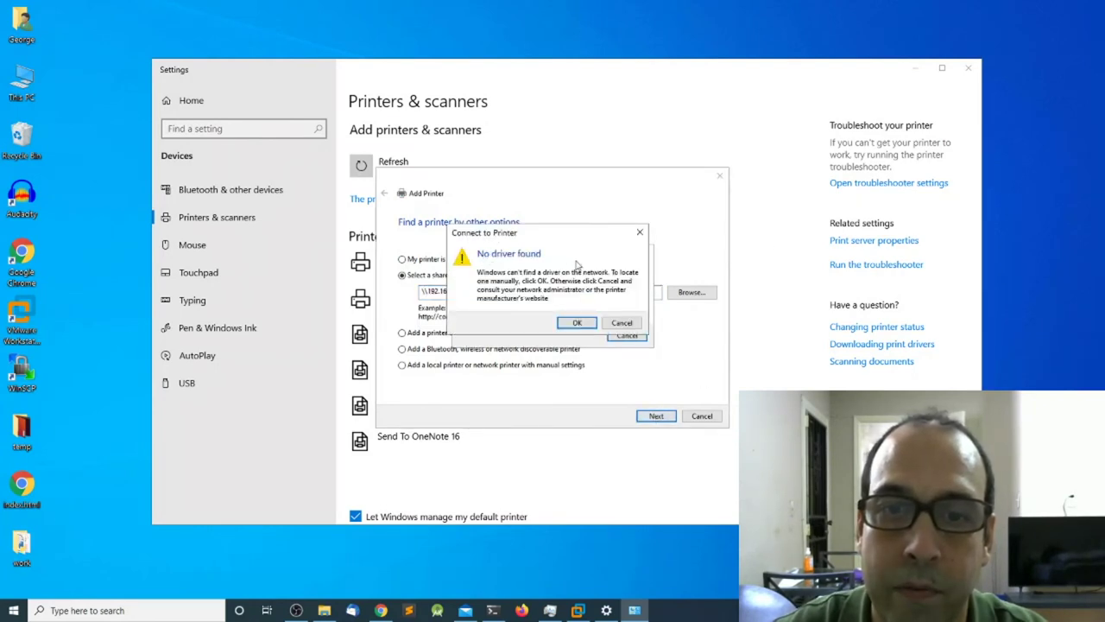
Install the Canon MG3500 series Printer driver manually for the shared printer and finish the Add Printer wizard without a test page.
{"action": "left_click", "coordinate": [578, 323]}
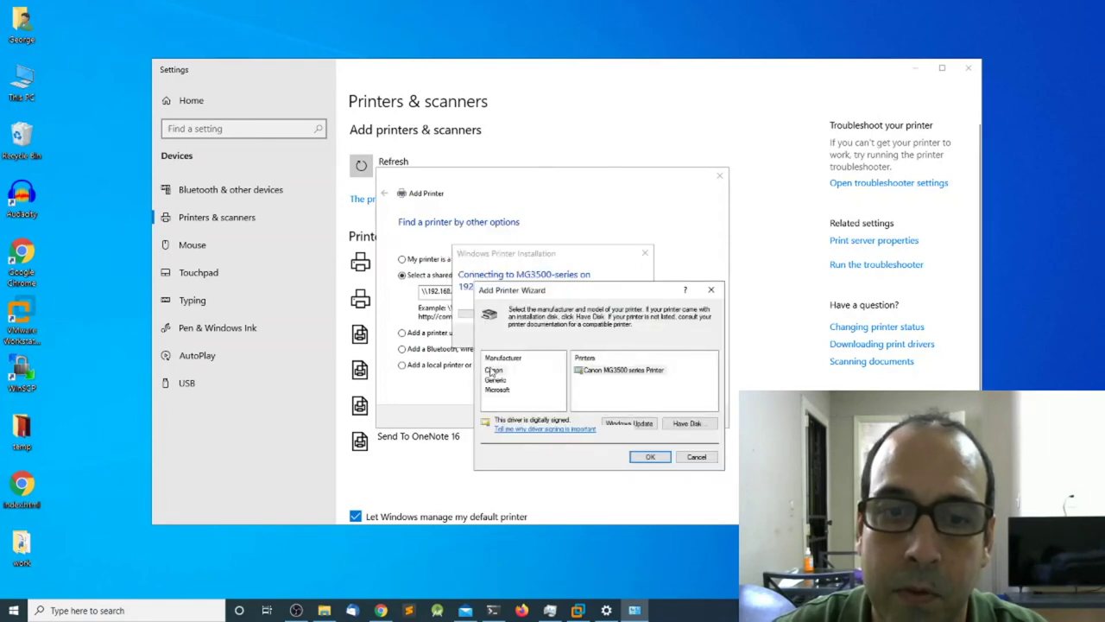
{"action": "left_click", "coordinate": [493, 370]}
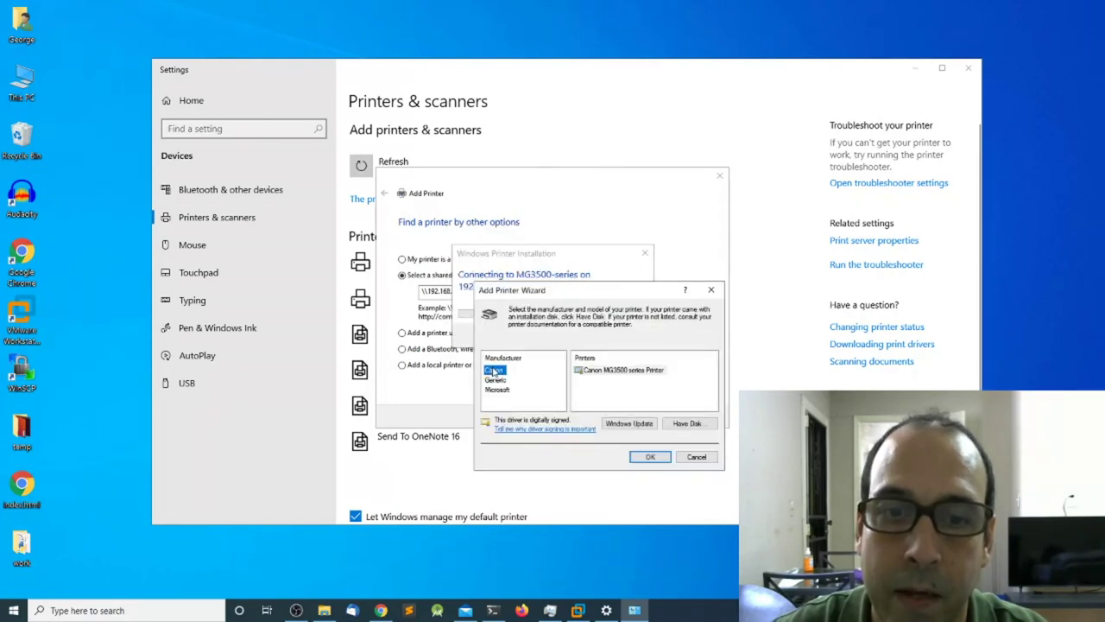
{"action": "left_click", "coordinate": [617, 371]}
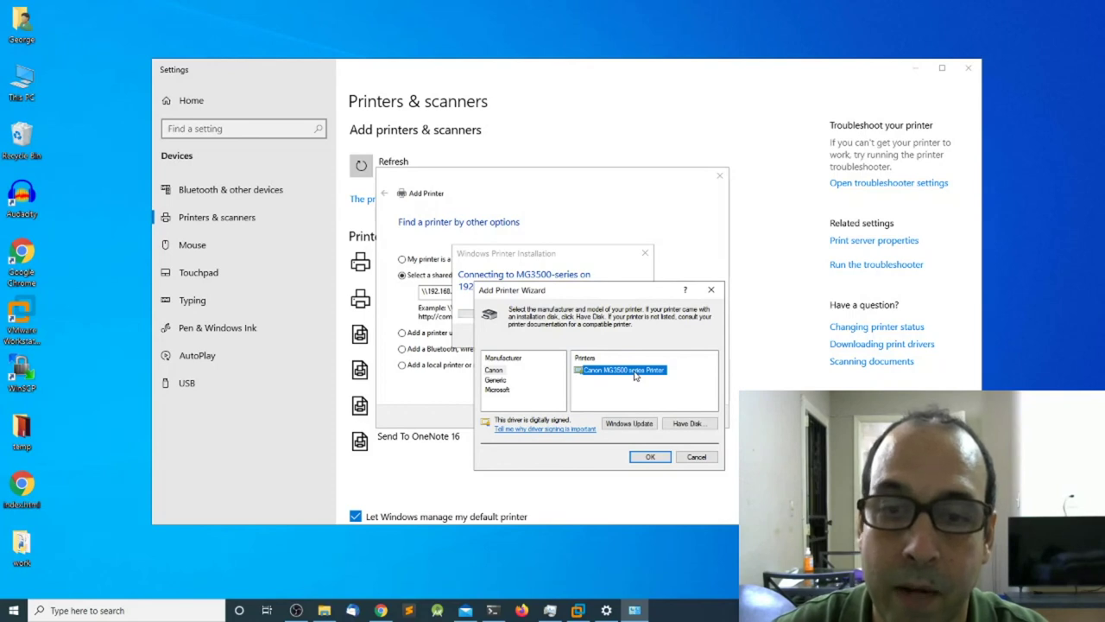
{"action": "left_click", "coordinate": [650, 458]}
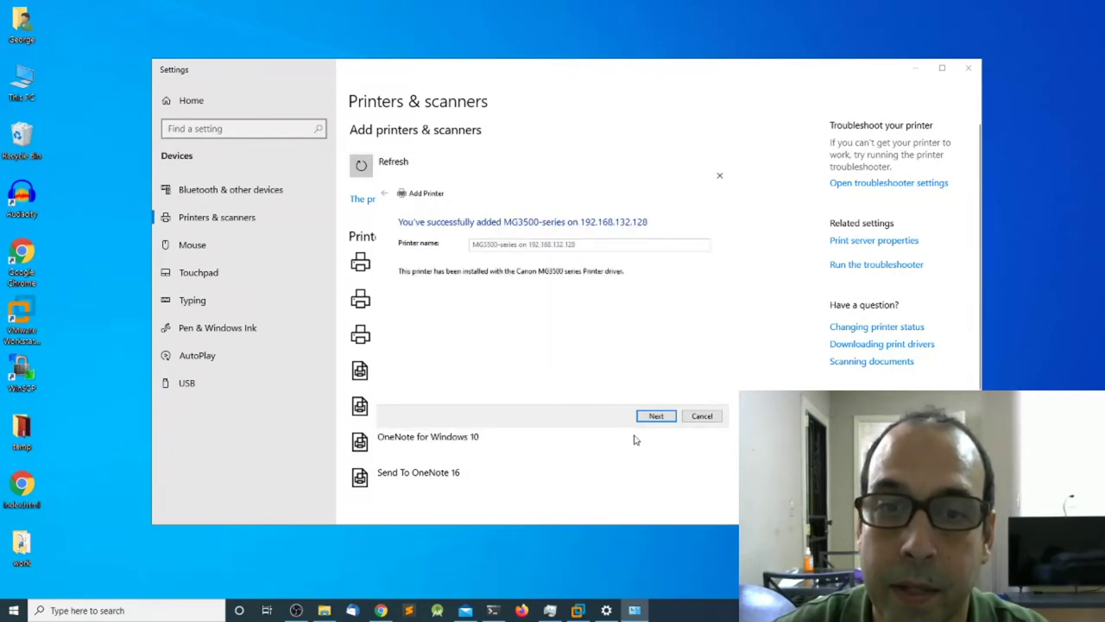
{"action": "left_click", "coordinate": [657, 415]}
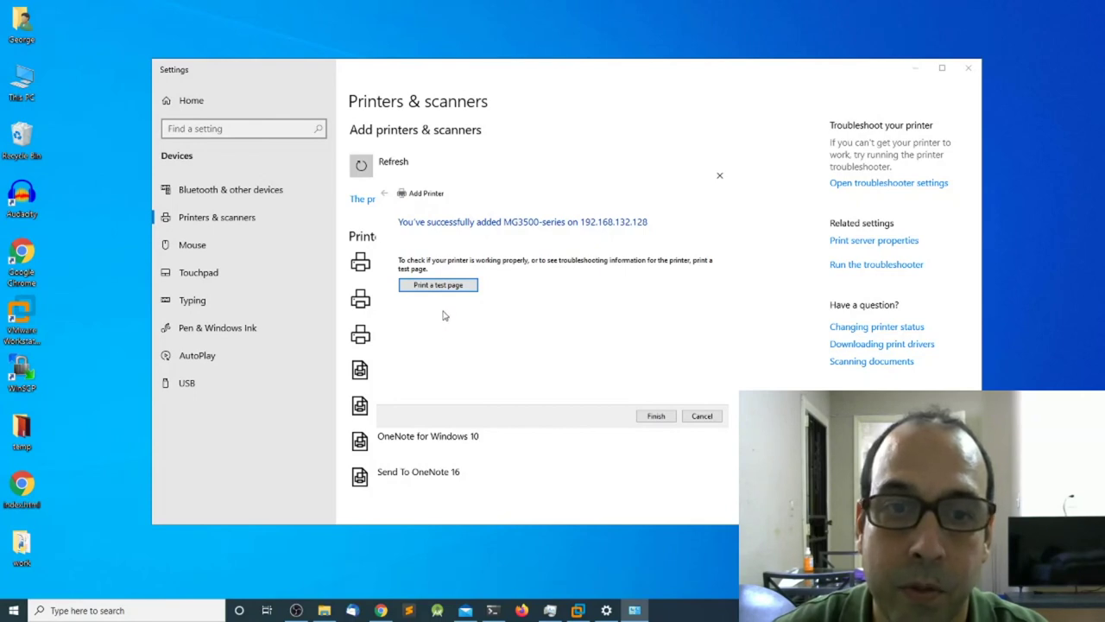
{"action": "left_click", "coordinate": [656, 416]}
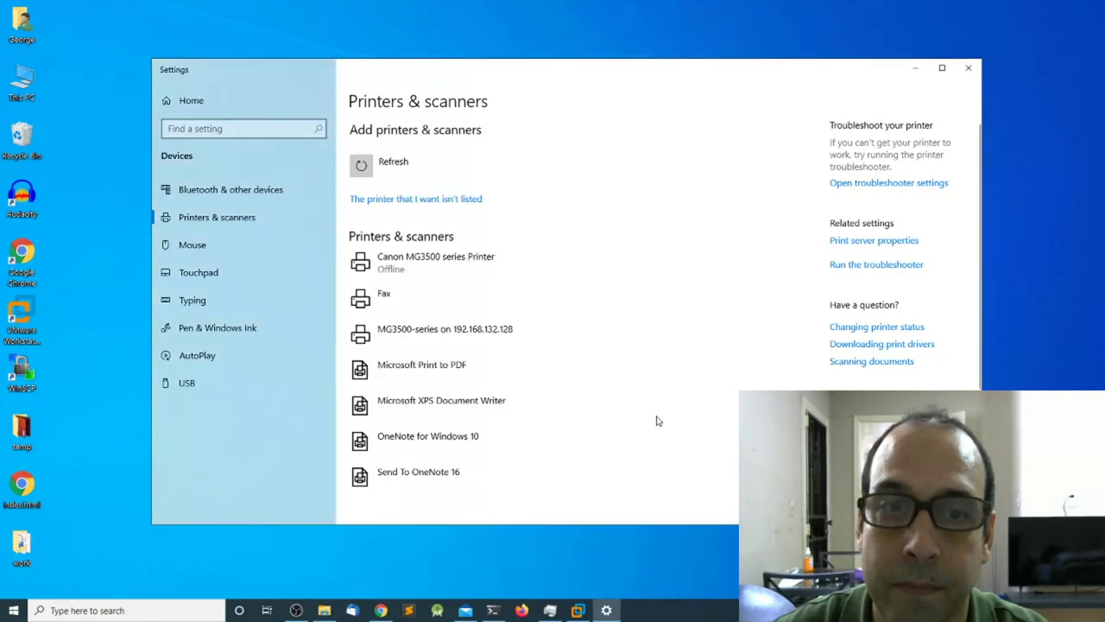
Select the newly added MG3500-series on 192.168.132.128 in the list of installed printers.
{"action": "left_click", "coordinate": [492, 332]}
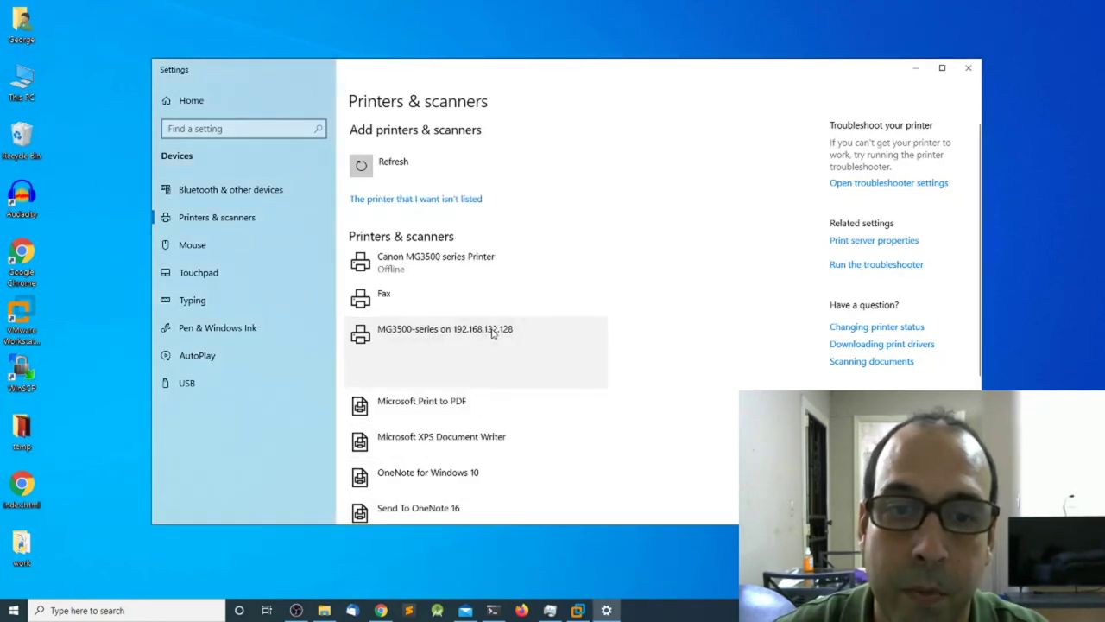